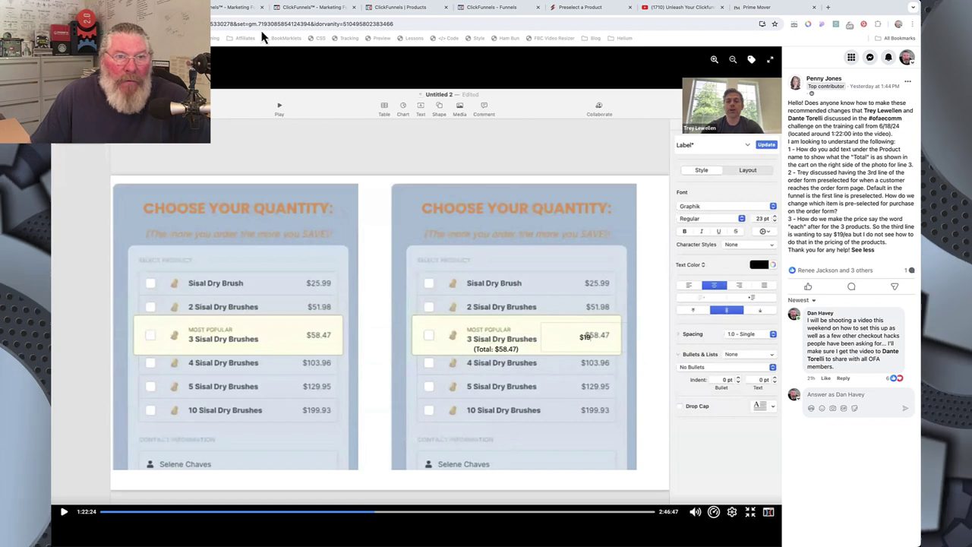
Exit the full-screen call replay and compare its quantity pricing slide with the Day 6: Pricing Formula lesson
{"action": "key", "text": "Escape"}
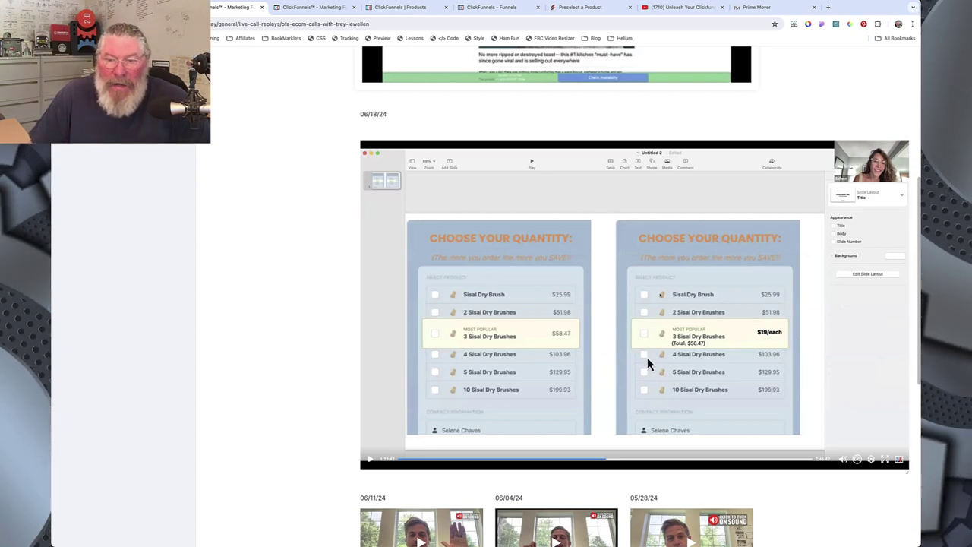
{"action": "left_click", "coordinate": [311, 7]}
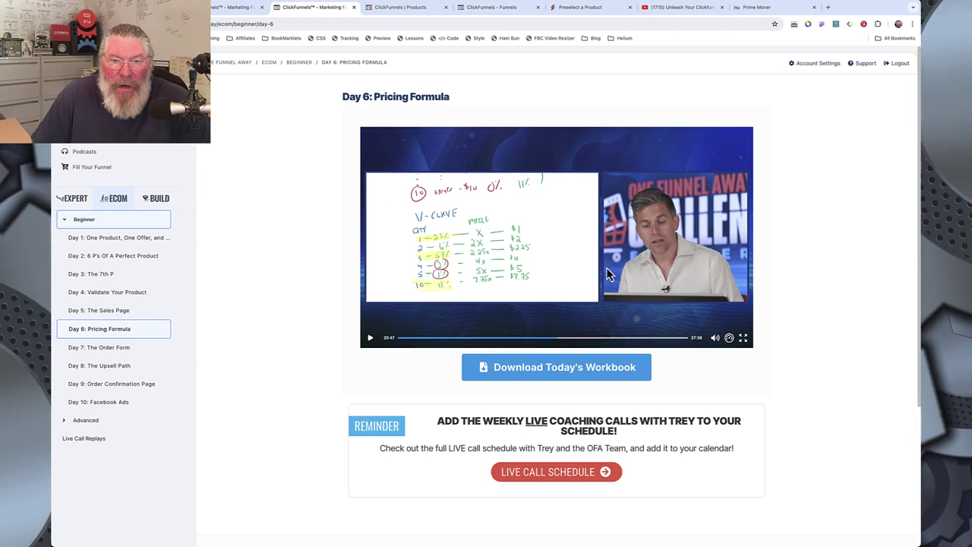
{"action": "left_click", "coordinate": [242, 10]}
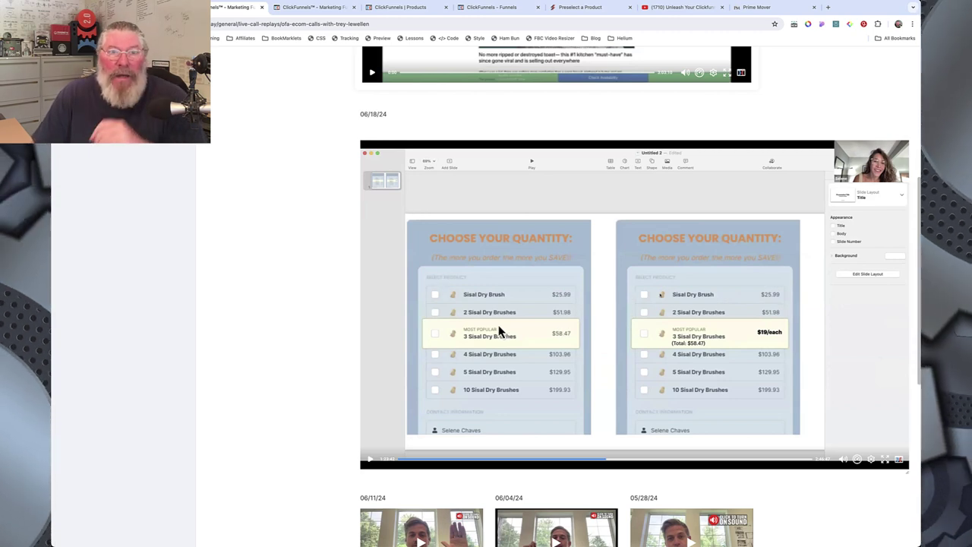
Review the widget and warranty products with their prices in the product list against the Day 6 pricing formula
{"action": "left_click", "coordinate": [402, 9]}
{"action": "scroll", "coordinate": [379, 263], "scroll_direction": "down", "scroll_amount": 1}
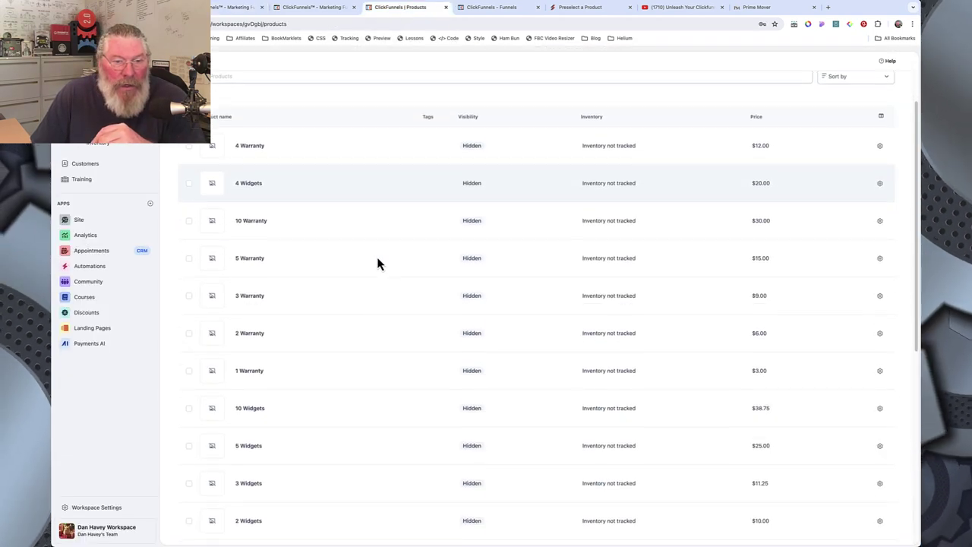
{"action": "scroll", "coordinate": [378, 263], "scroll_direction": "down", "scroll_amount": 3}
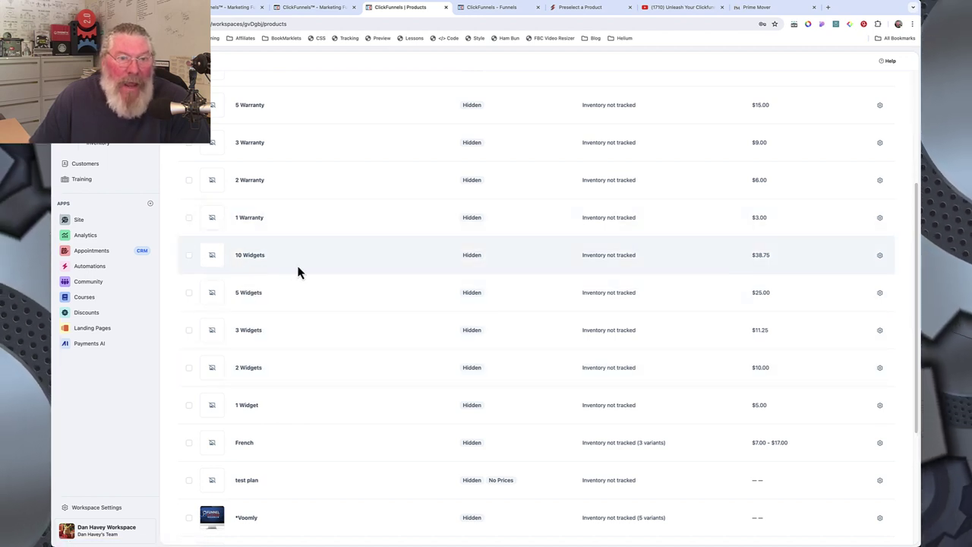
{"action": "scroll", "coordinate": [298, 272], "scroll_direction": "up", "scroll_amount": 1}
{"action": "scroll", "coordinate": [299, 272], "scroll_direction": "up", "scroll_amount": 2}
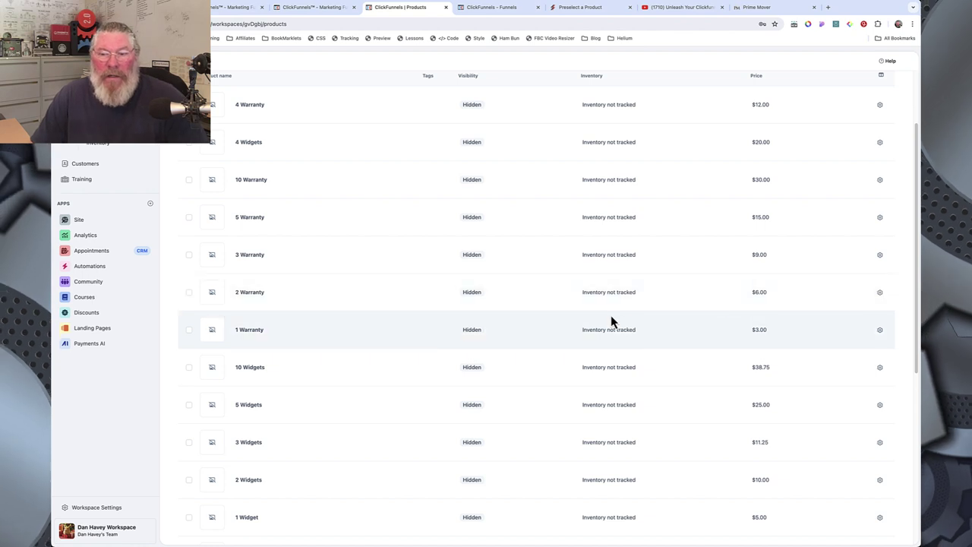
{"action": "scroll", "coordinate": [439, 335], "scroll_direction": "down", "scroll_amount": 1}
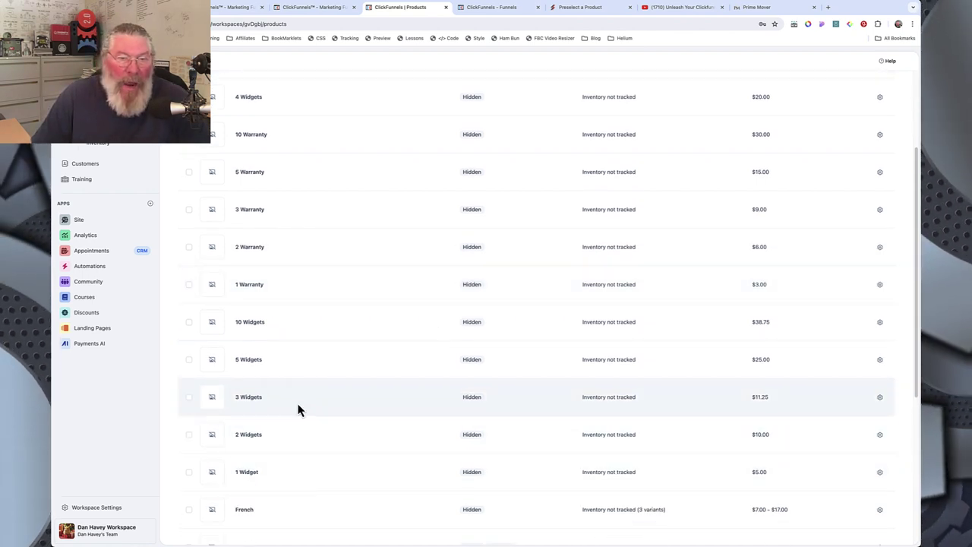
{"action": "left_click", "coordinate": [310, 8]}
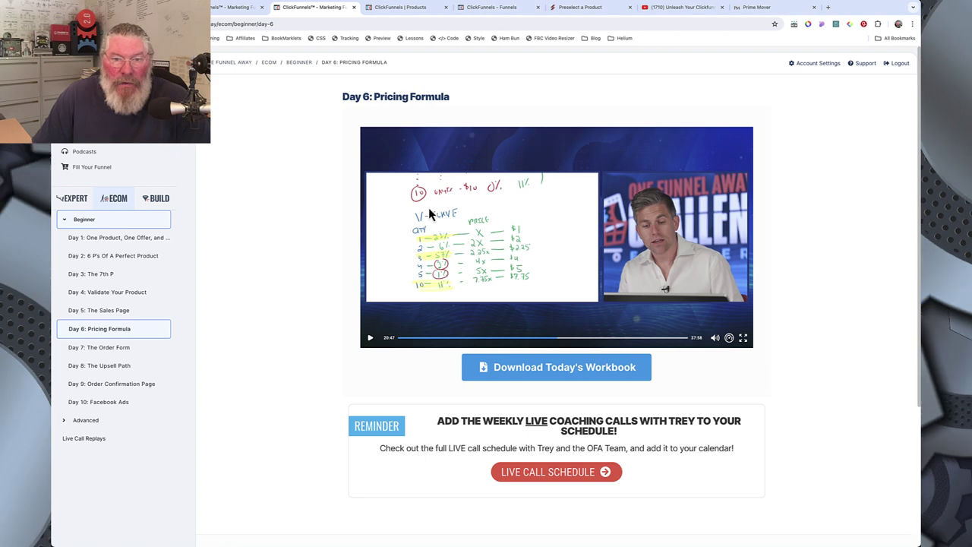
{"action": "left_click", "coordinate": [408, 9]}
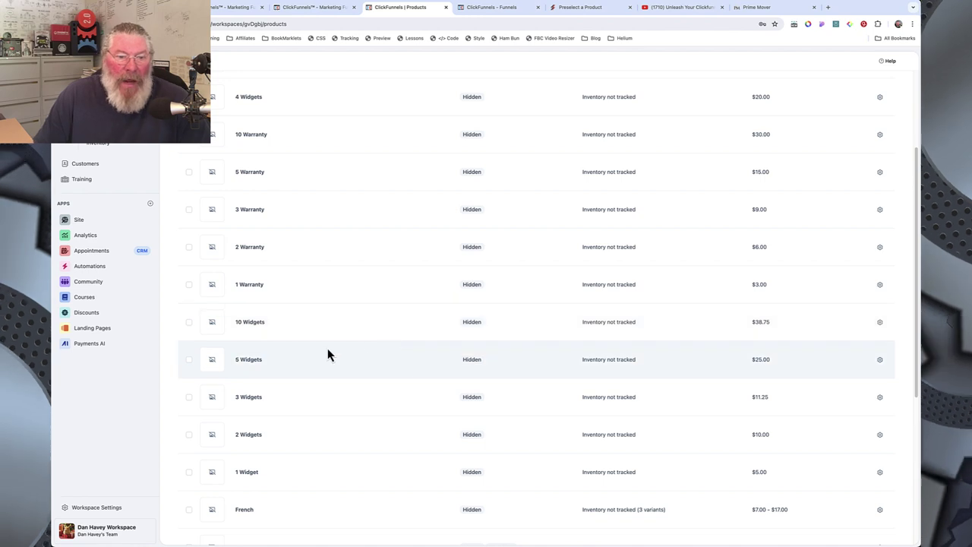
{"action": "scroll", "coordinate": [328, 351], "scroll_direction": "down", "scroll_amount": 1}
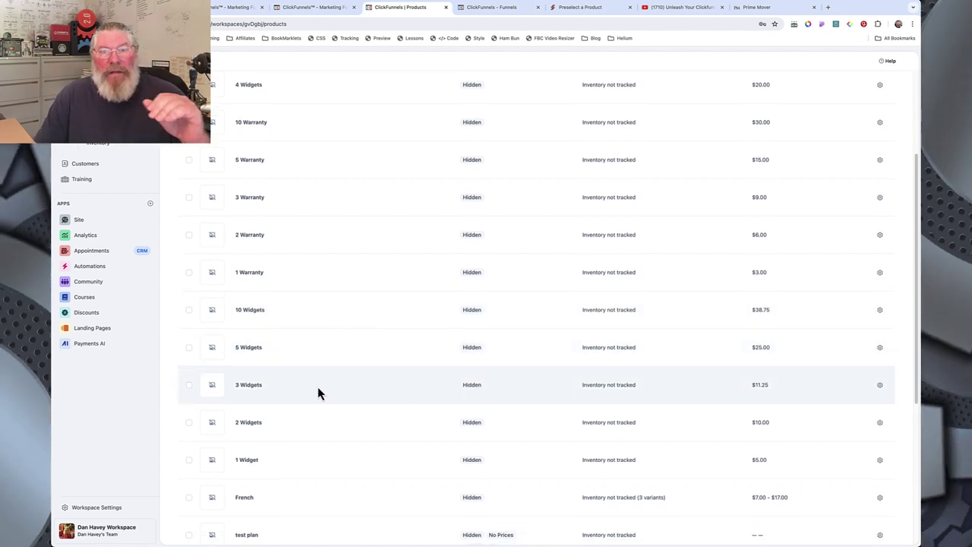
Inspect the price amount, name and checkout visibility of the 3 Widgets product, and return to the product list
{"action": "left_click", "coordinate": [251, 385]}
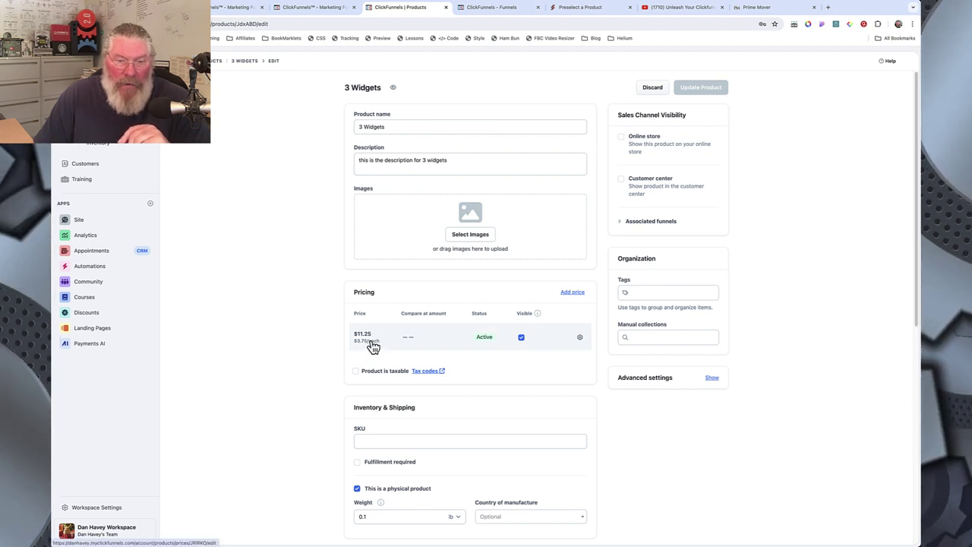
{"action": "left_click", "coordinate": [580, 339]}
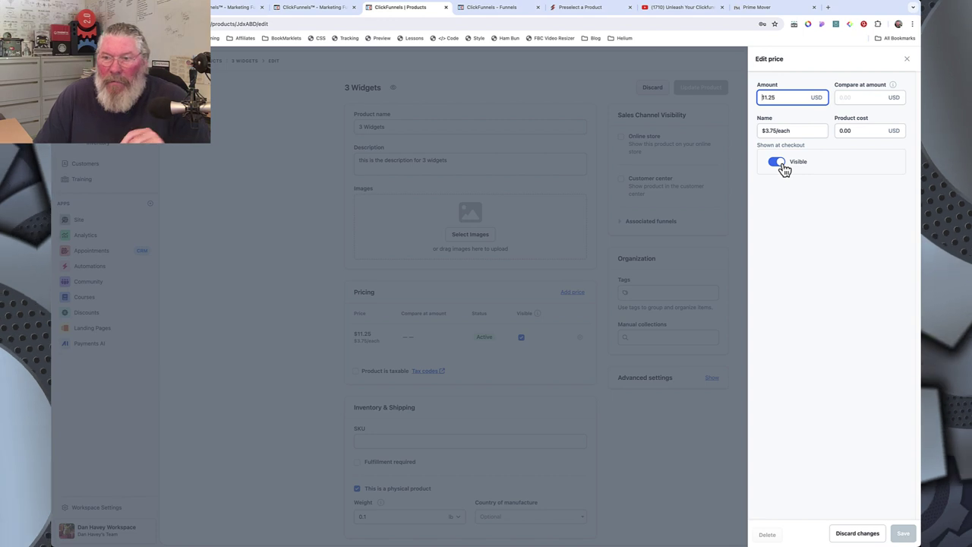
{"action": "left_click", "coordinate": [540, 393]}
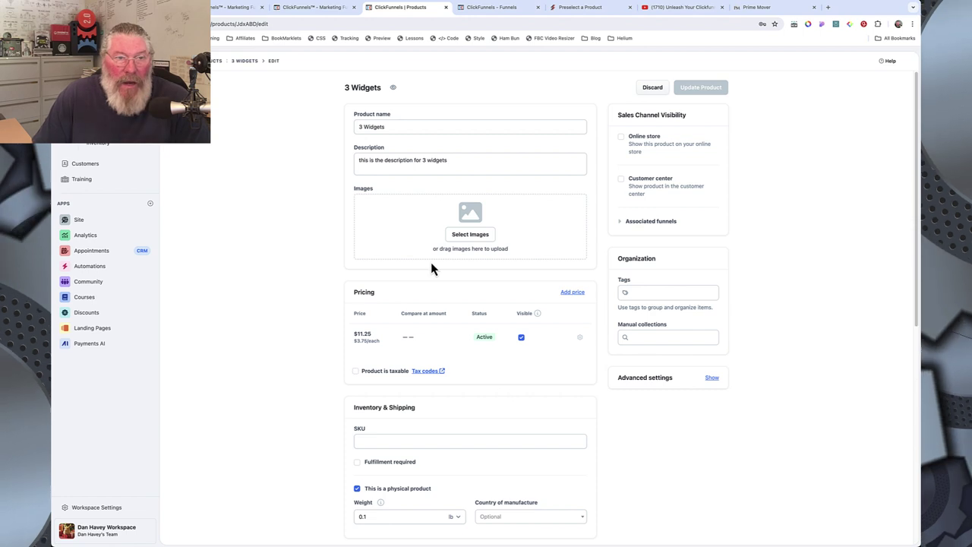
{"action": "left_click", "coordinate": [216, 62]}
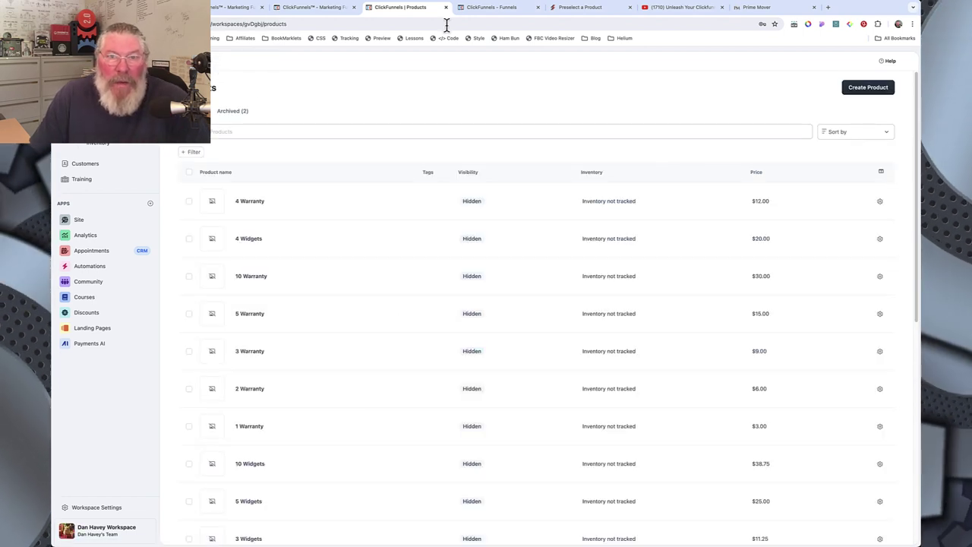
Examine the products attached to the Preselect a Product funnel page and the existing products available to add
{"action": "left_click", "coordinate": [496, 9]}
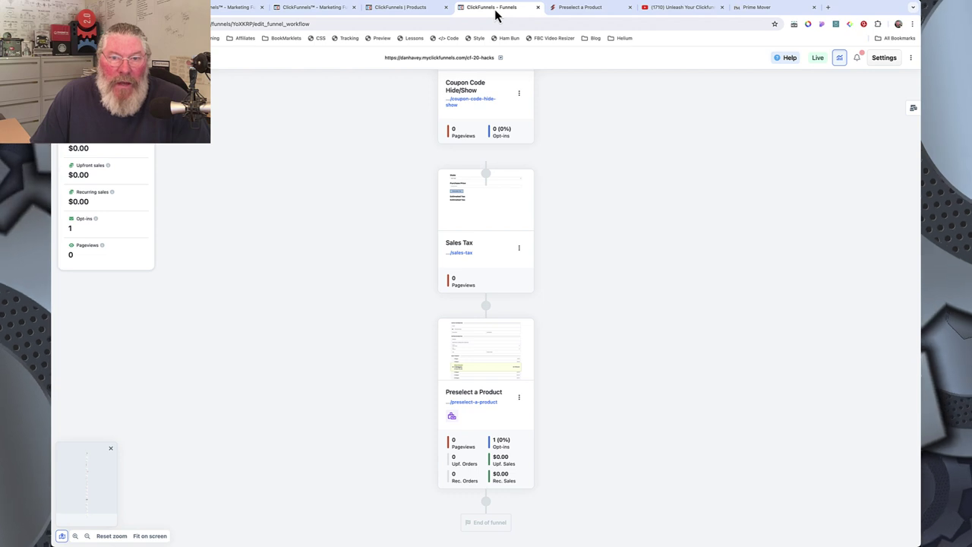
{"action": "mouse_move", "coordinate": [487, 376]}
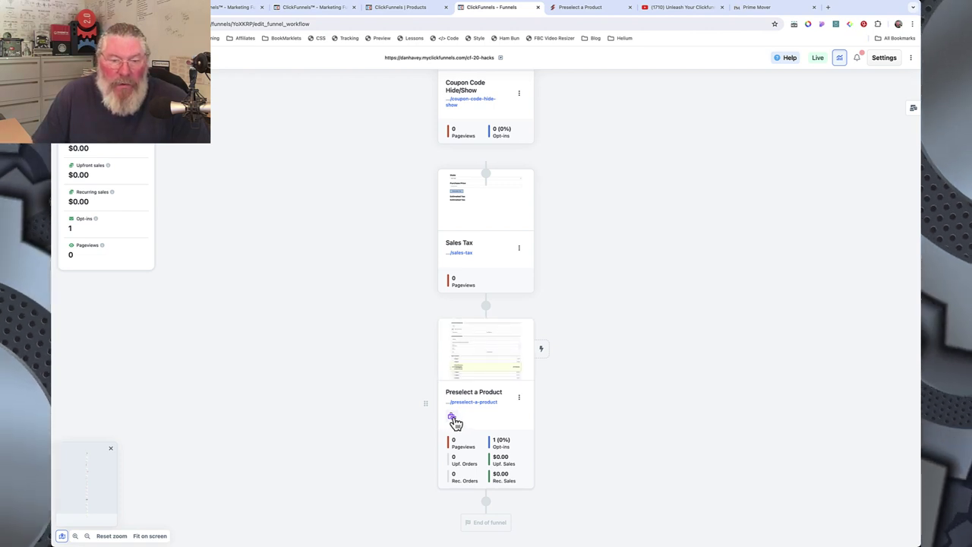
{"action": "mouse_move", "coordinate": [455, 423]}
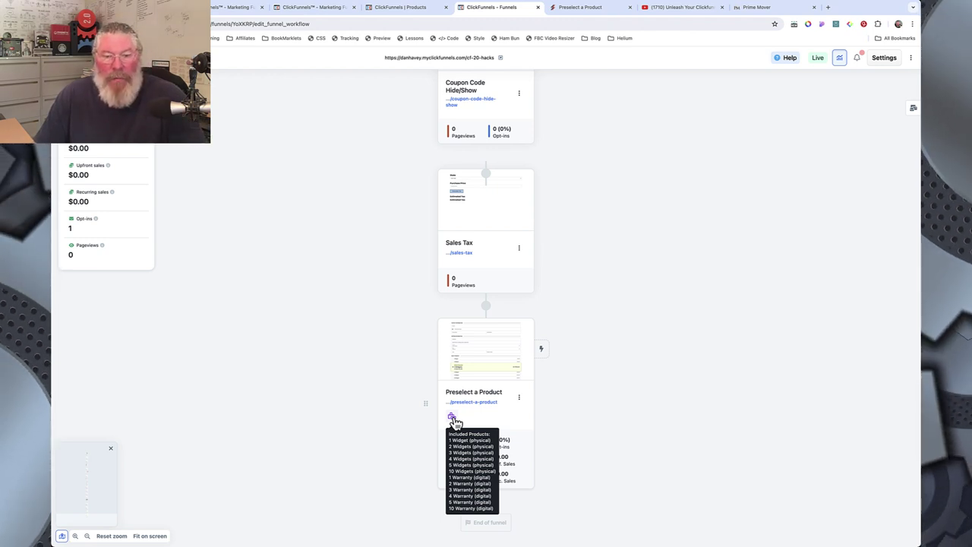
{"action": "left_click", "coordinate": [521, 400]}
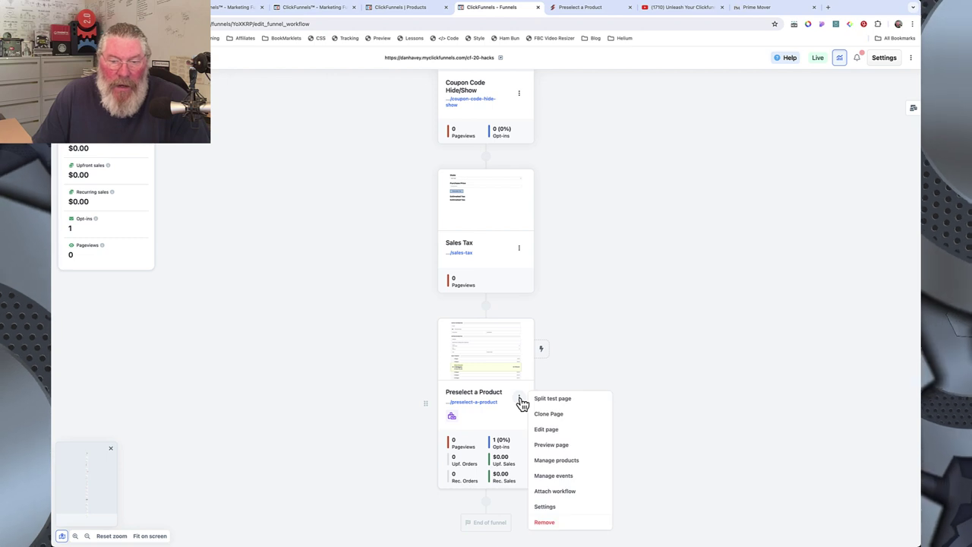
{"action": "left_click", "coordinate": [561, 464]}
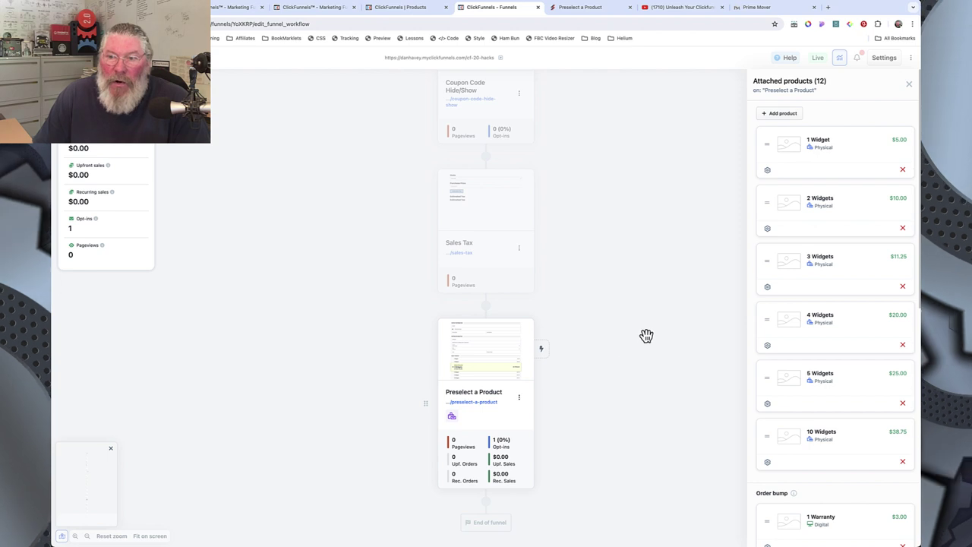
{"action": "left_click", "coordinate": [783, 114]}
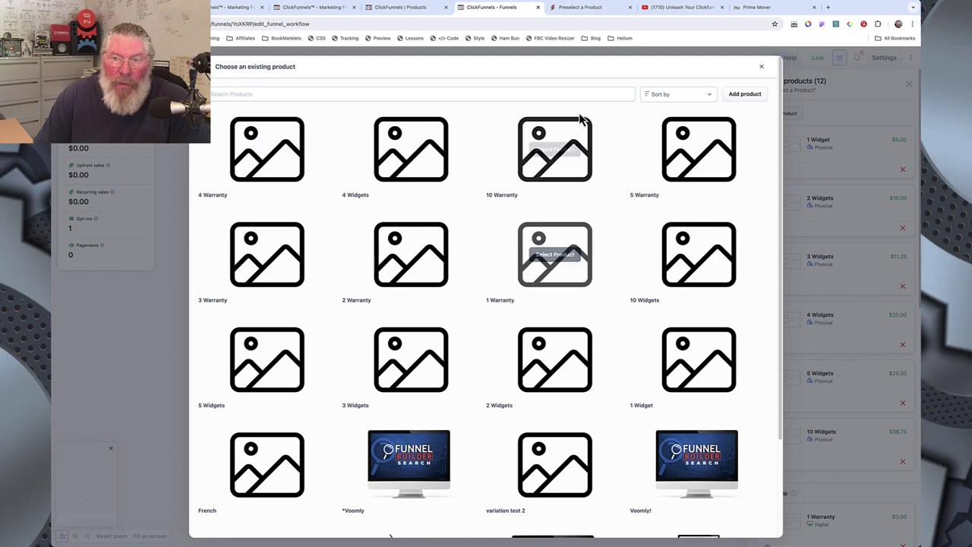
{"action": "left_click", "coordinate": [764, 70]}
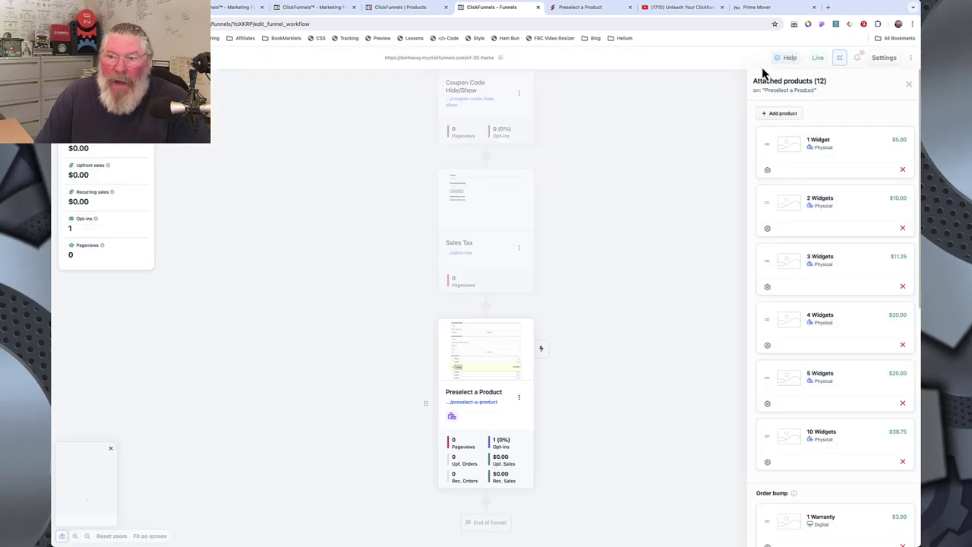
Turn off the order bump option for the attached 1 Warranty product and update it
{"action": "scroll", "coordinate": [783, 346], "scroll_direction": "down", "scroll_amount": 5}
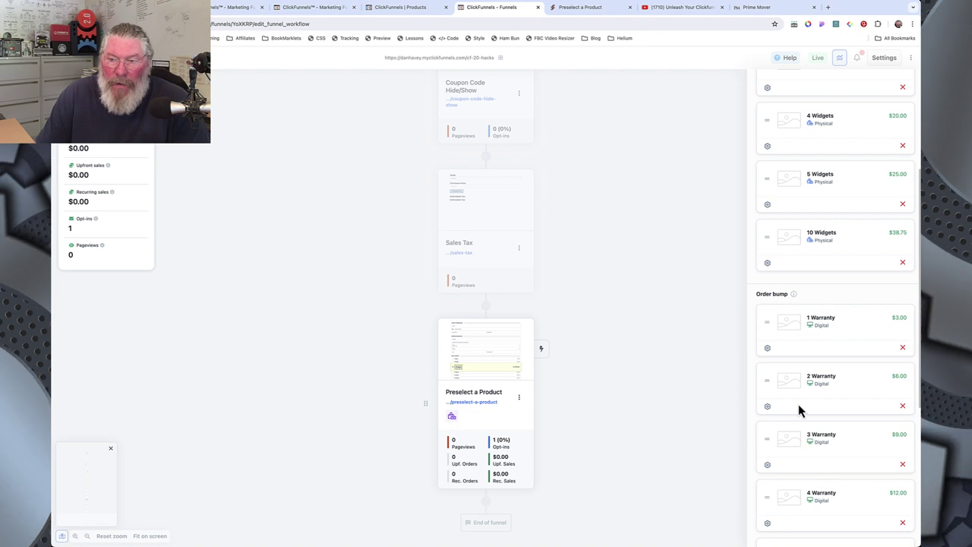
{"action": "left_click", "coordinate": [767, 349]}
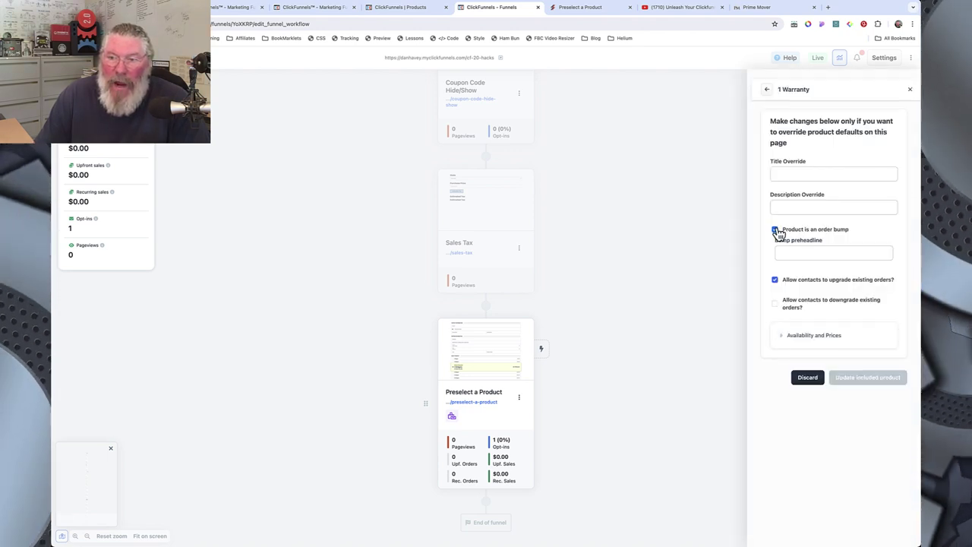
{"action": "left_click", "coordinate": [776, 231]}
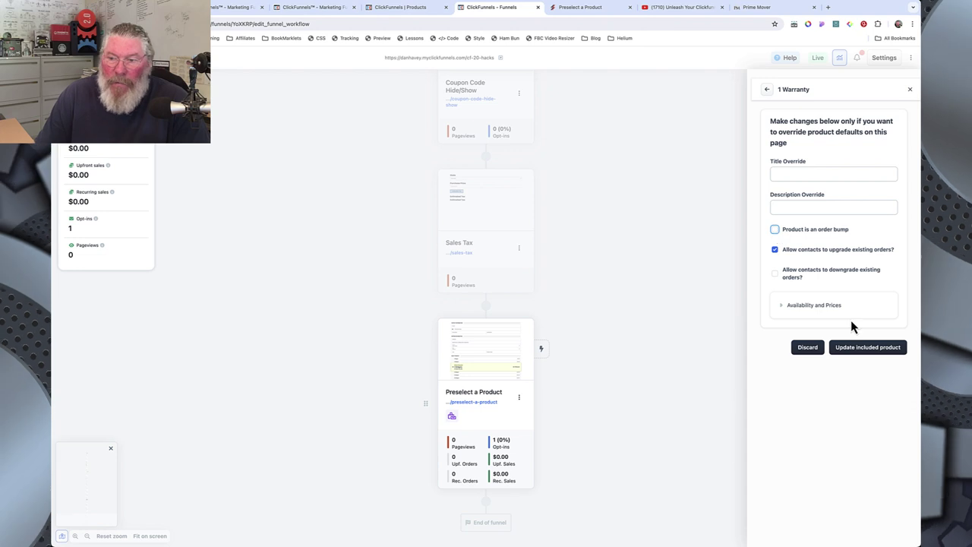
{"action": "left_click", "coordinate": [853, 347]}
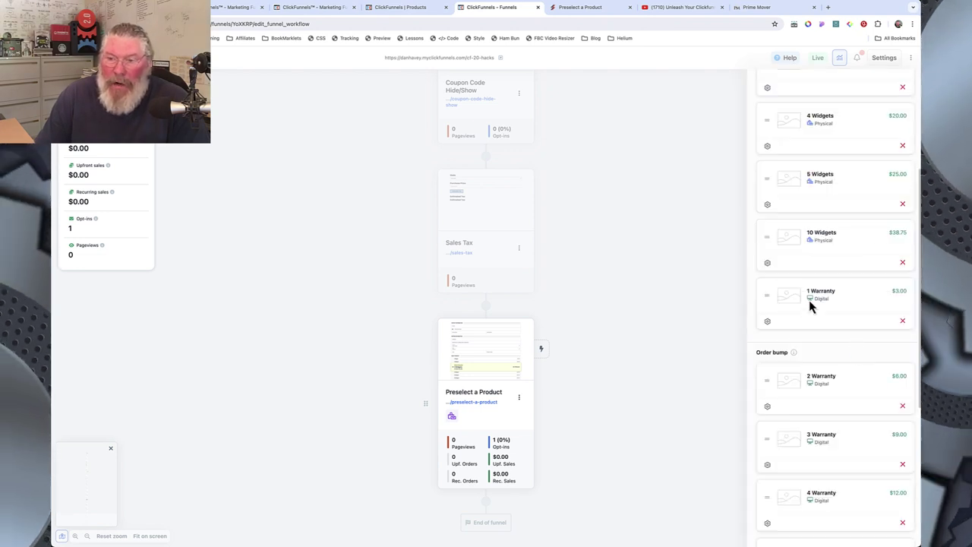
Mark the 1 Warranty product as an order bump again, update it, and close the attached products list
{"action": "left_click", "coordinate": [767, 321]}
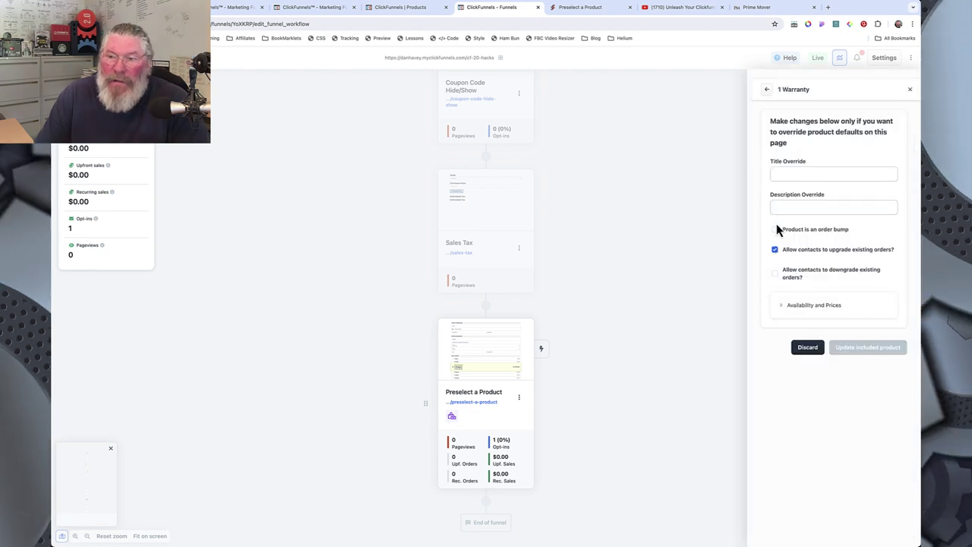
{"action": "left_click", "coordinate": [774, 229]}
{"action": "left_click", "coordinate": [845, 380]}
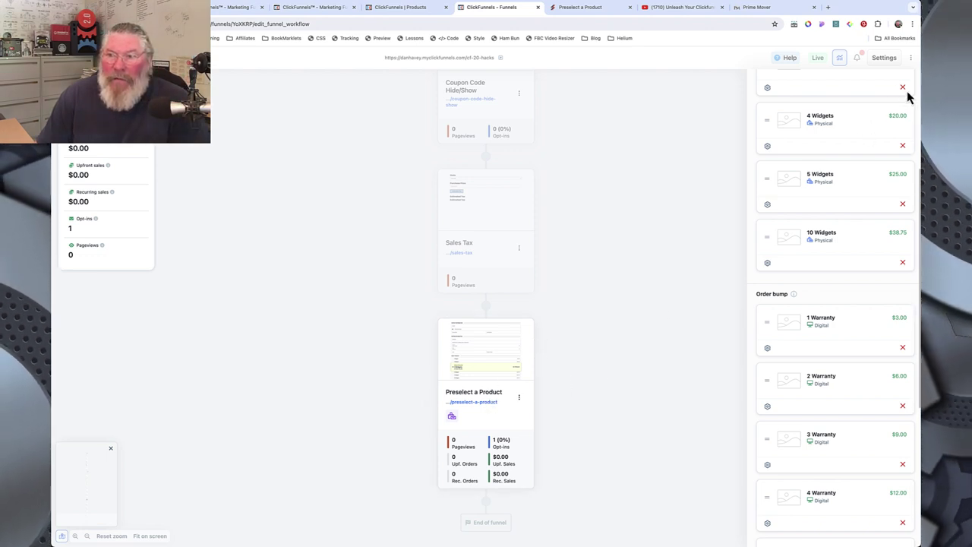
{"action": "scroll", "coordinate": [840, 243], "scroll_direction": "up", "scroll_amount": 3}
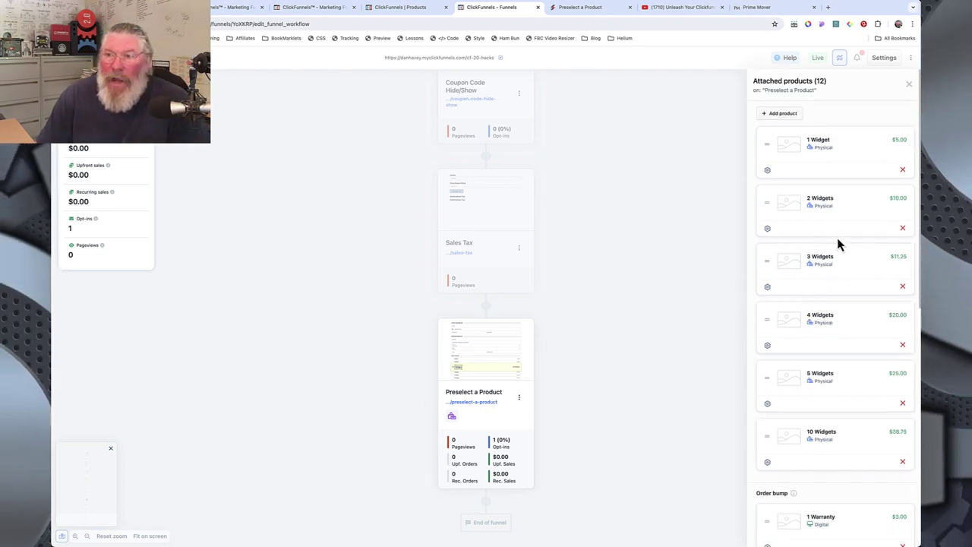
{"action": "left_click", "coordinate": [908, 84]}
{"action": "mouse_move", "coordinate": [500, 349]}
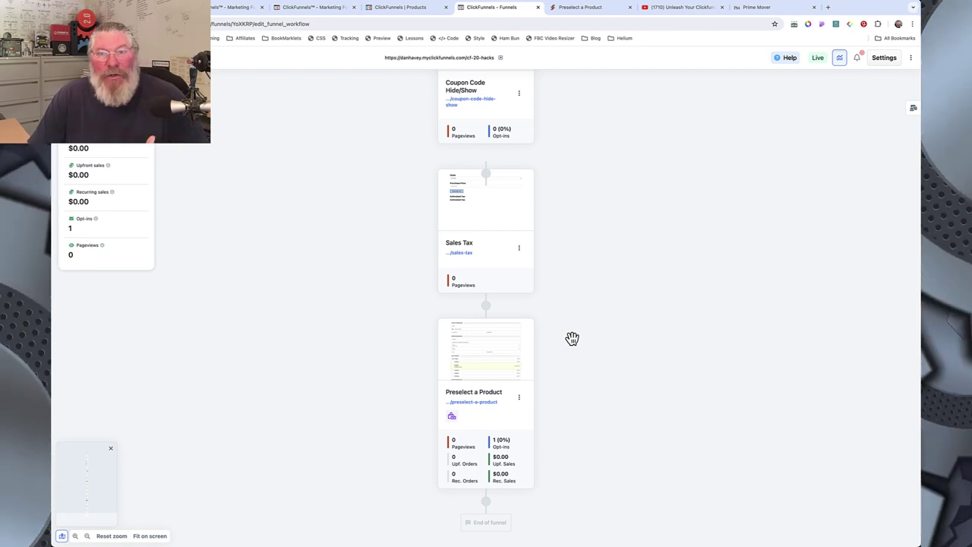
Test the Preselect a Product page preview by choosing 2 Widgets, then 5 Widgets, and adding the 5 Warranty order bump
{"action": "left_click", "coordinate": [582, 9]}
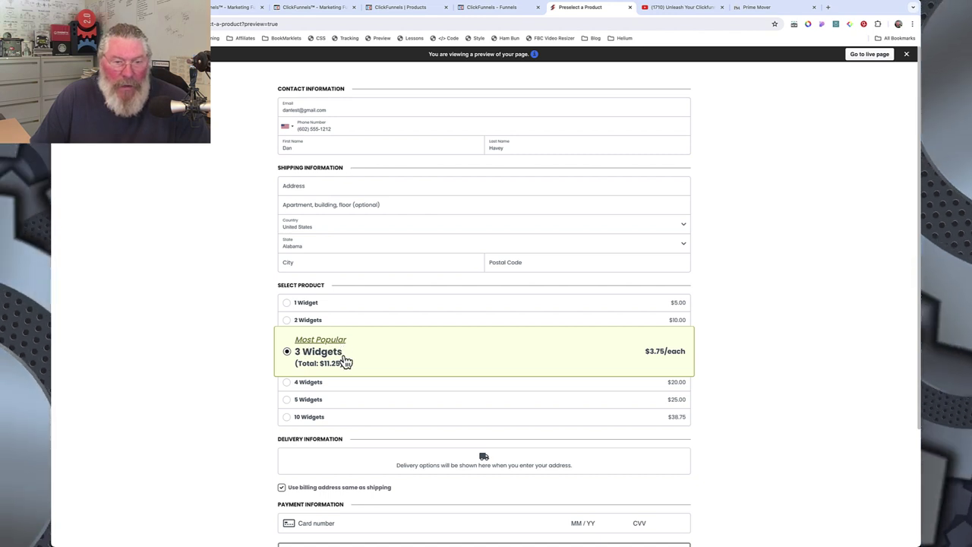
{"action": "scroll", "coordinate": [366, 352], "scroll_direction": "down", "scroll_amount": 3}
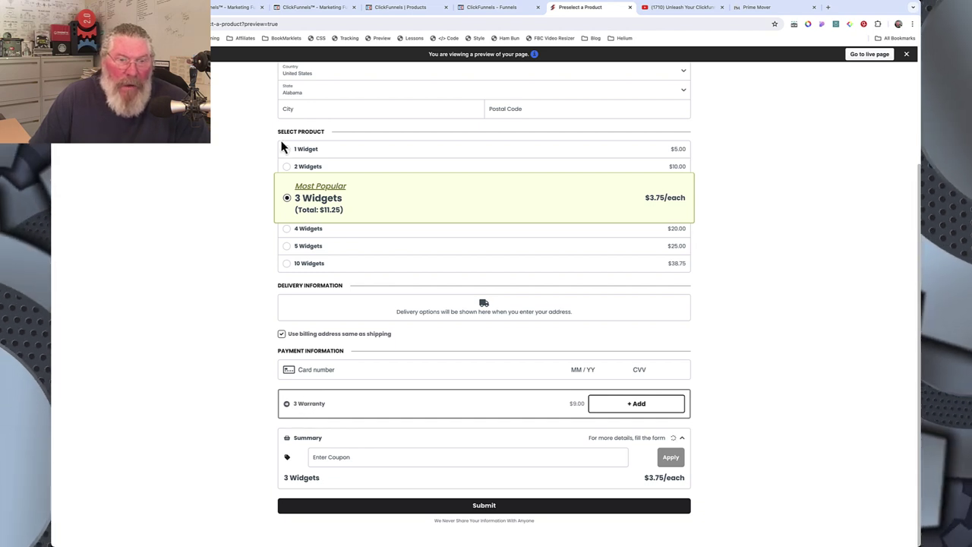
{"action": "left_click", "coordinate": [310, 169]}
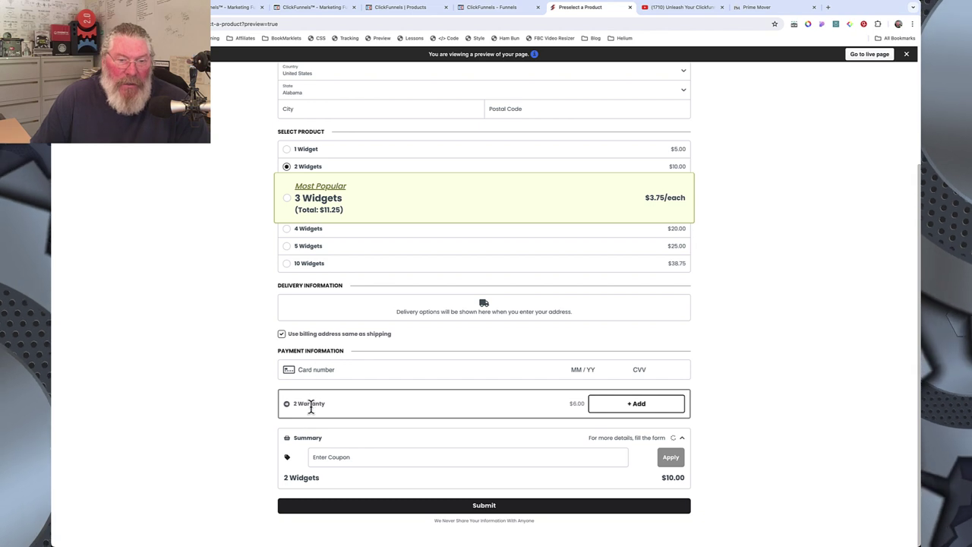
{"action": "left_click", "coordinate": [312, 246]}
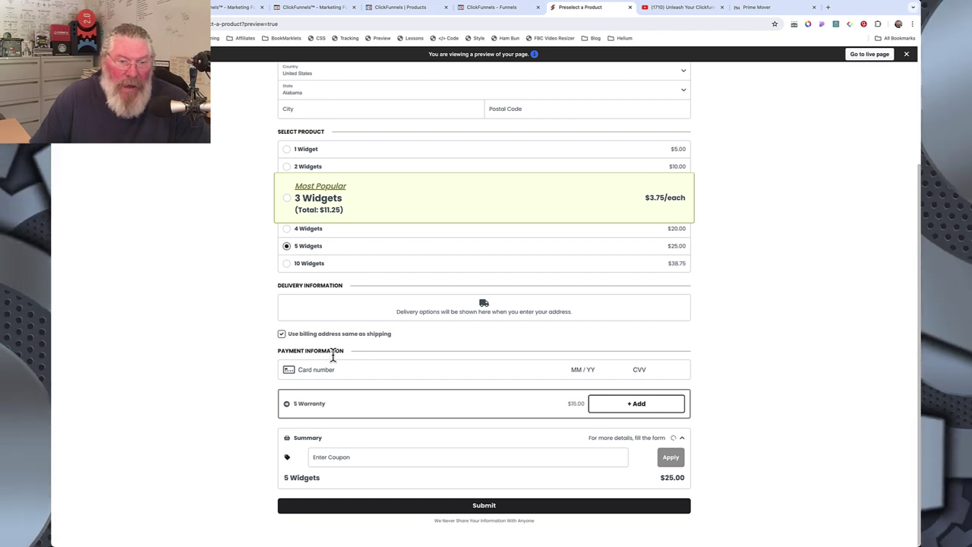
{"action": "left_click", "coordinate": [639, 405]}
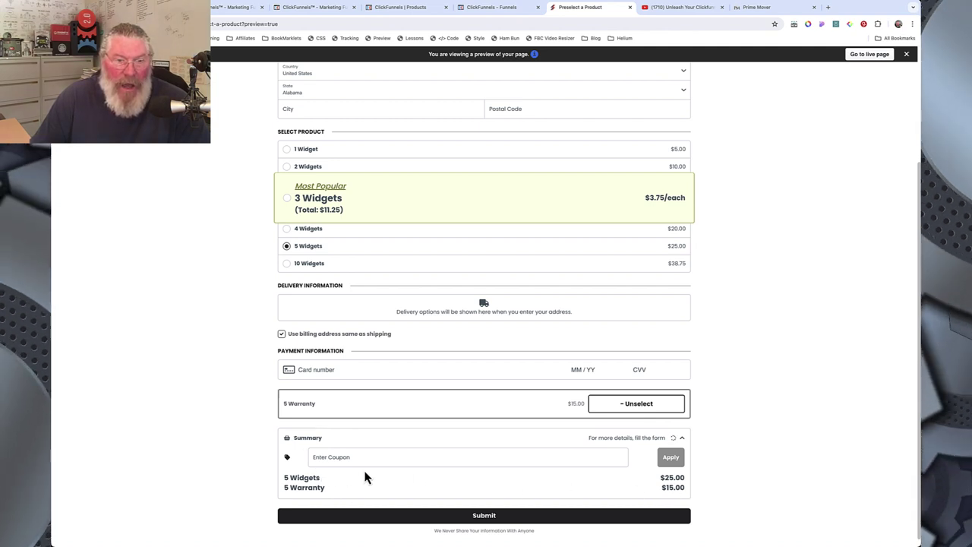
{"action": "scroll", "coordinate": [408, 418], "scroll_direction": "up", "scroll_amount": 3}
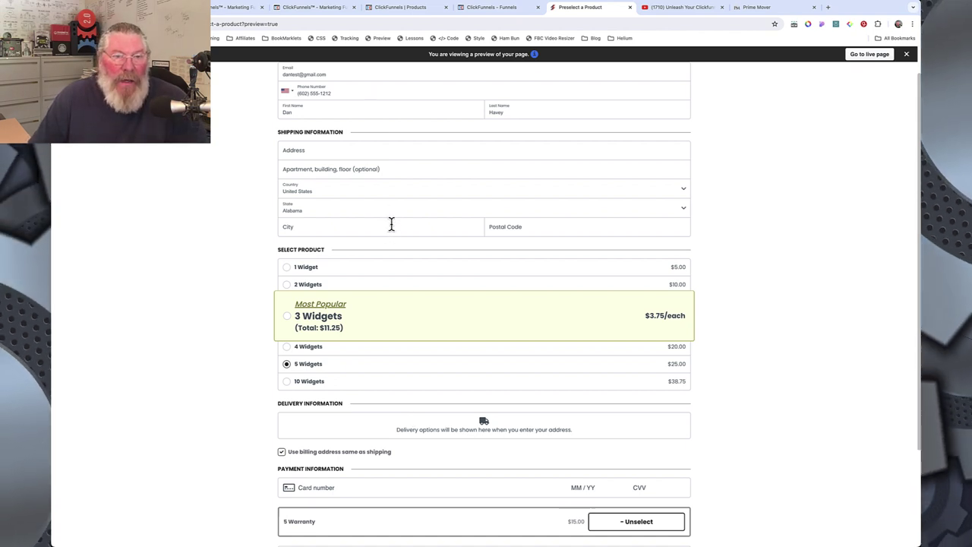
Return from the page preview to the funnel workflow and open the Preselect a Product page for editing
{"action": "scroll", "coordinate": [392, 223], "scroll_direction": "down", "scroll_amount": 1}
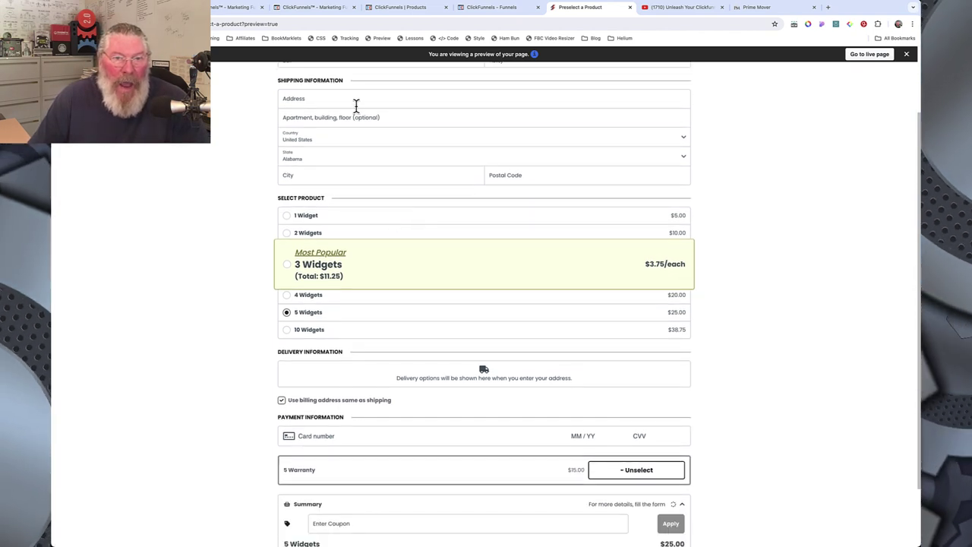
{"action": "scroll", "coordinate": [432, 354], "scroll_direction": "down", "scroll_amount": 1}
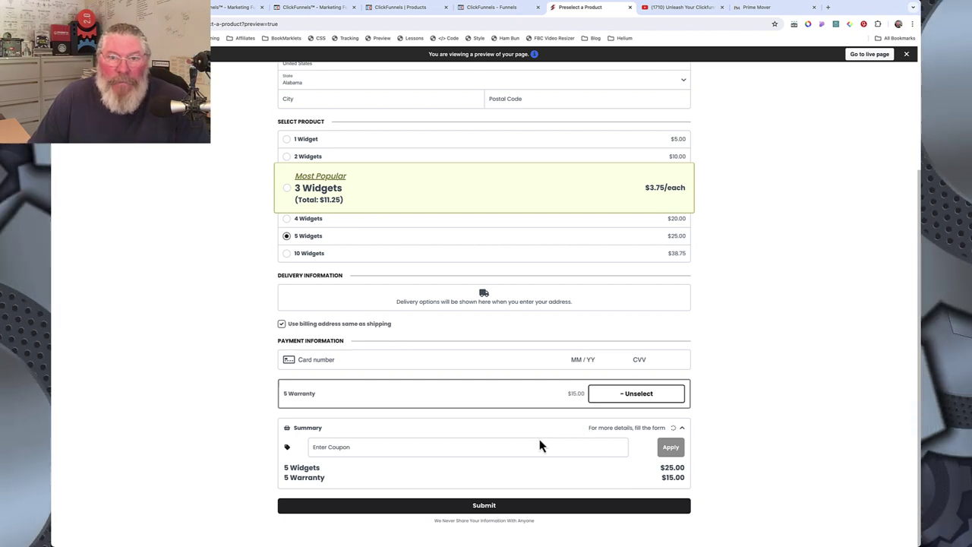
{"action": "left_click", "coordinate": [483, 14]}
{"action": "mouse_move", "coordinate": [476, 363]}
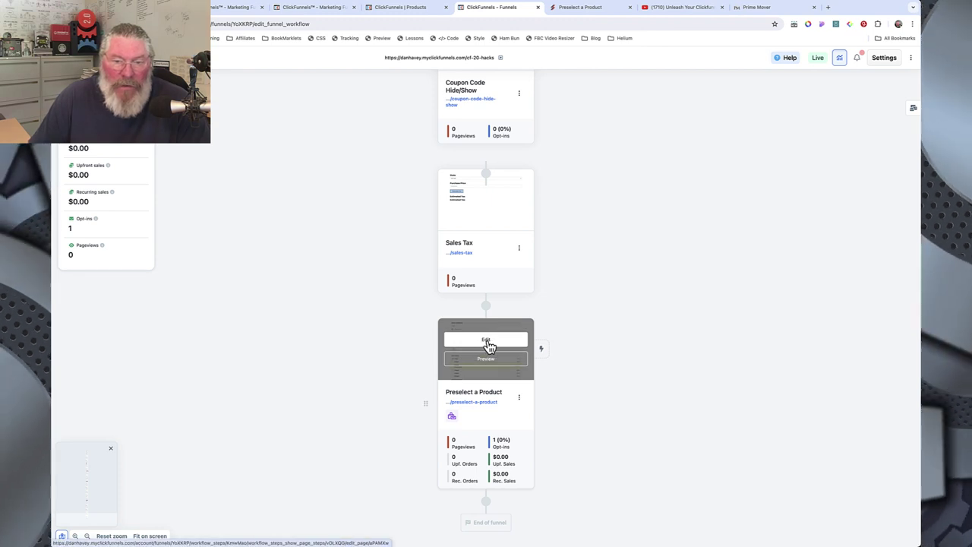
{"action": "left_click", "coordinate": [488, 342]}
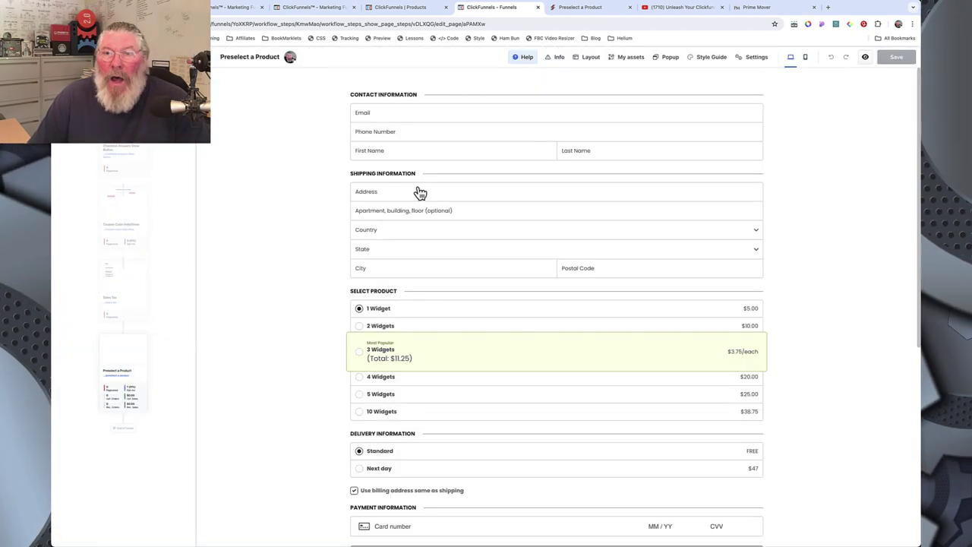
Preview the Preselect a Product page and check its product choices, warranty order bumps and order summary
{"action": "left_click", "coordinate": [866, 60]}
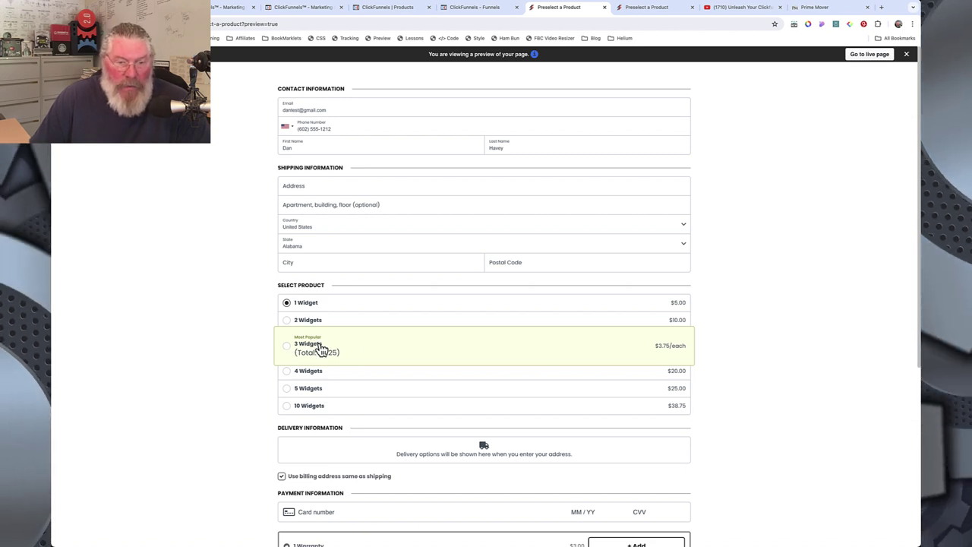
{"action": "scroll", "coordinate": [319, 347], "scroll_direction": "down", "scroll_amount": 3}
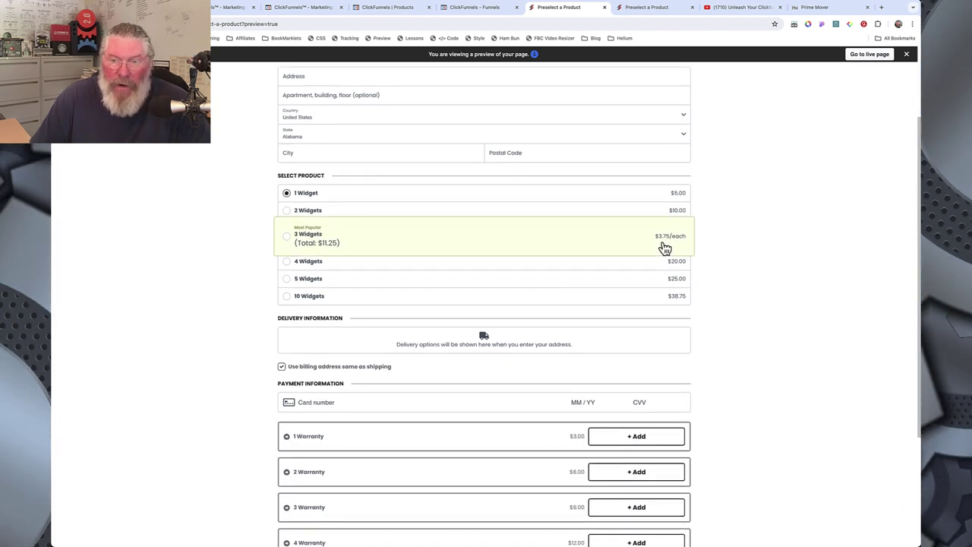
{"action": "scroll", "coordinate": [605, 309], "scroll_direction": "down", "scroll_amount": 5}
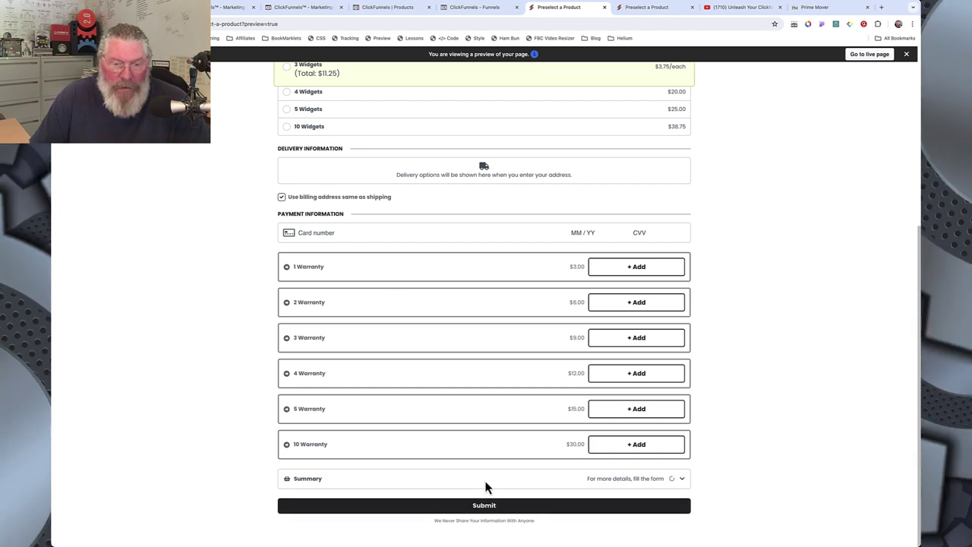
{"action": "scroll", "coordinate": [494, 414], "scroll_direction": "up", "scroll_amount": 5}
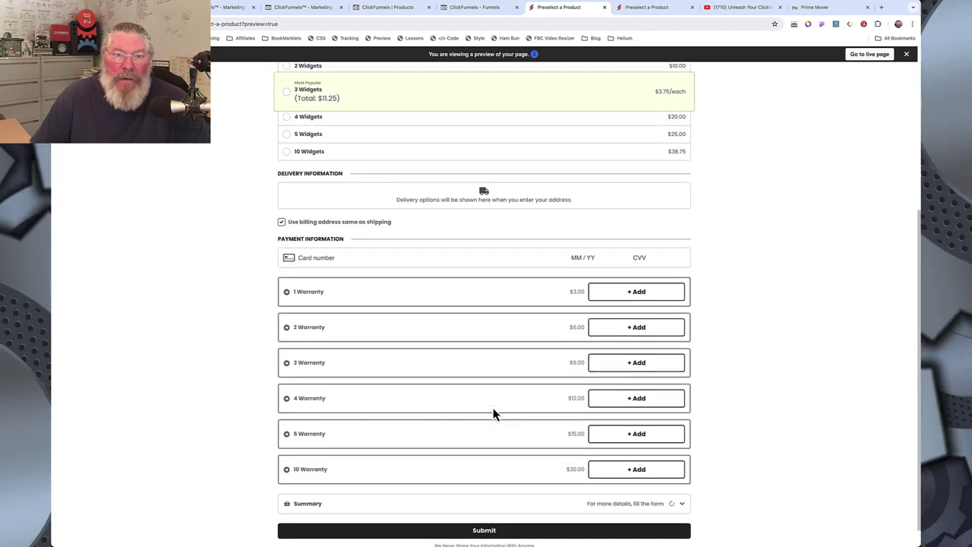
Return to the page editor, open the Checkout element's settings and look at its general styles
{"action": "left_click", "coordinate": [468, 9]}
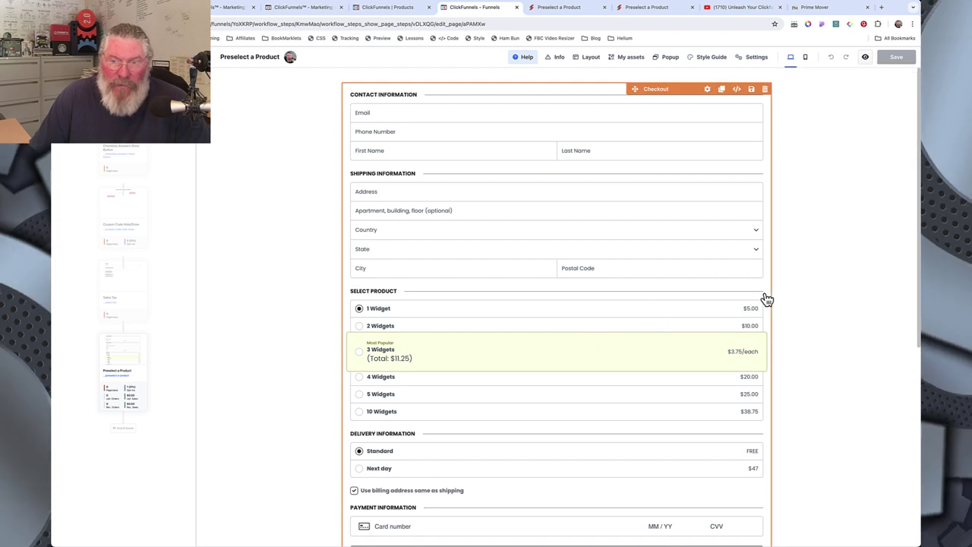
{"action": "left_click", "coordinate": [582, 300]}
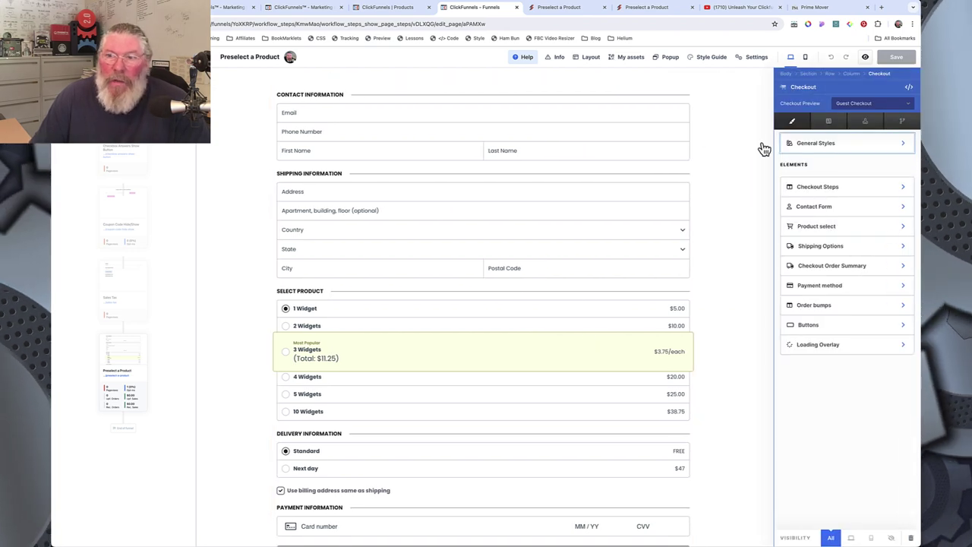
{"action": "left_click", "coordinate": [844, 152]}
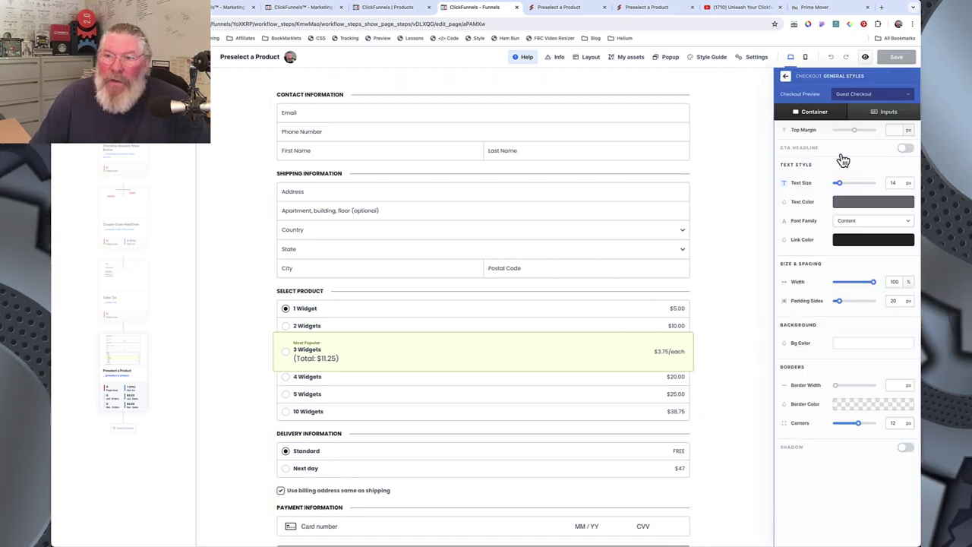
{"action": "left_click", "coordinate": [787, 77]}
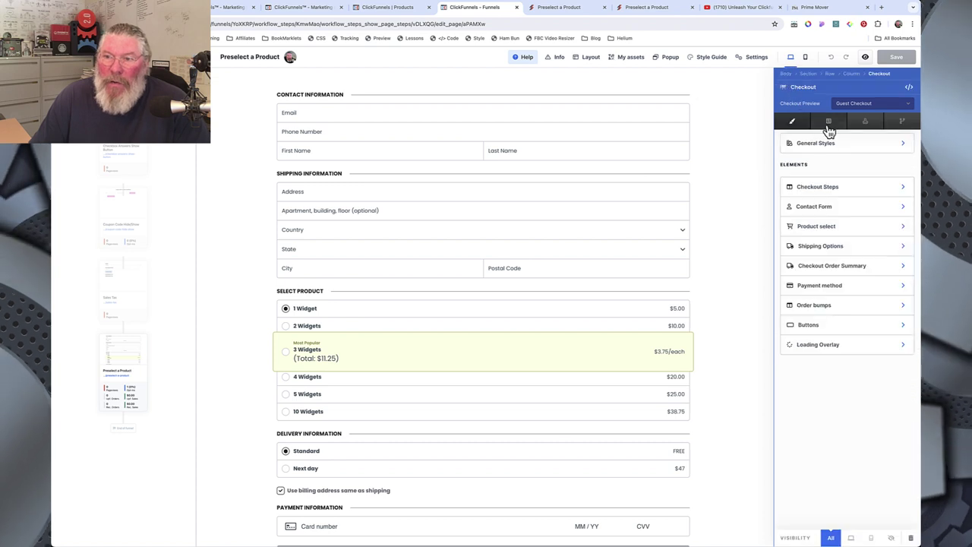
Try the 2-step and 3-step checkout layouts, restore the 1-step layout and review the whole order form
{"action": "left_click", "coordinate": [822, 188]}
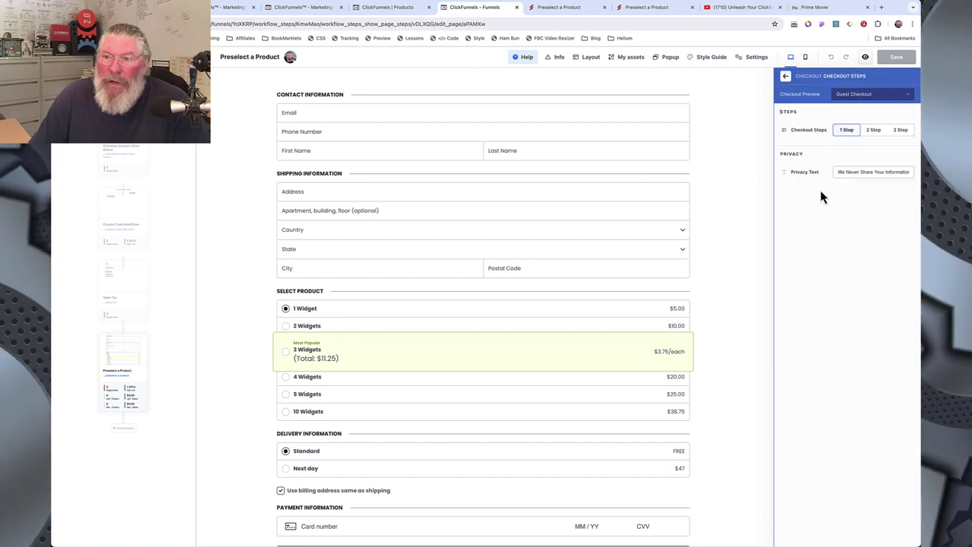
{"action": "left_click", "coordinate": [874, 130]}
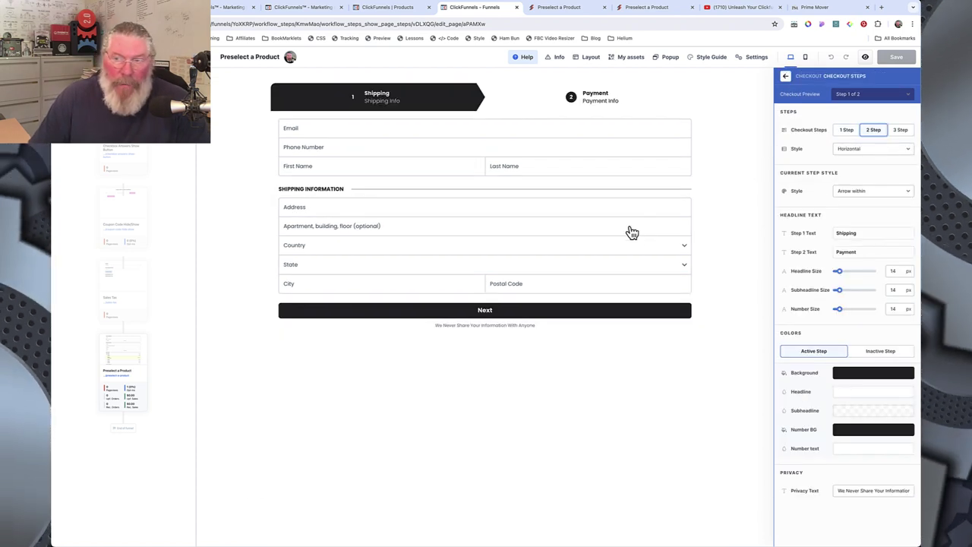
{"action": "left_click", "coordinate": [901, 131]}
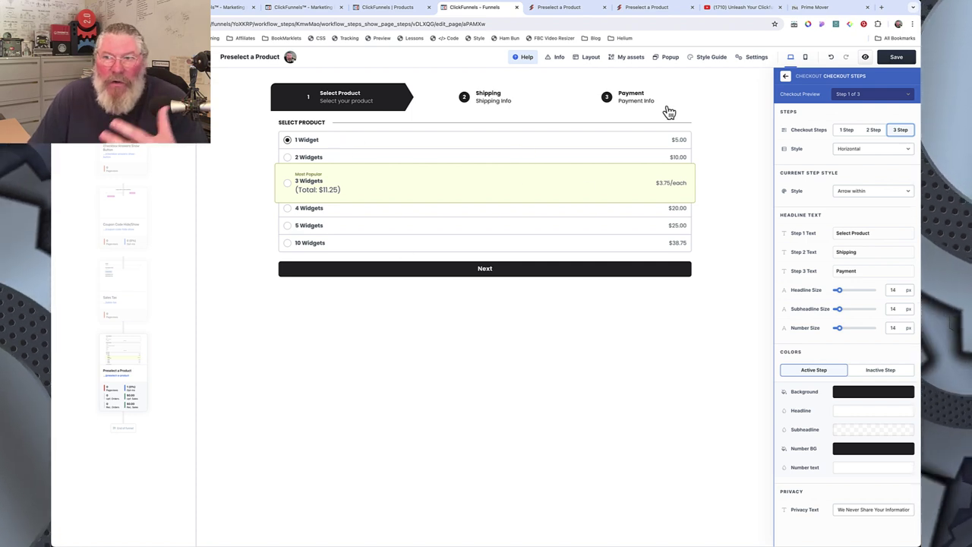
{"action": "left_click", "coordinate": [873, 130]}
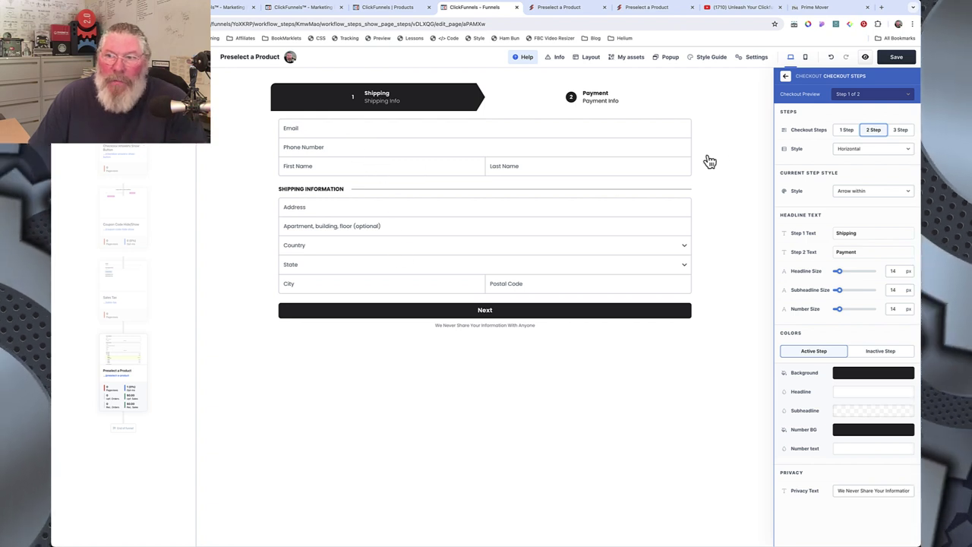
{"action": "left_click", "coordinate": [844, 131]}
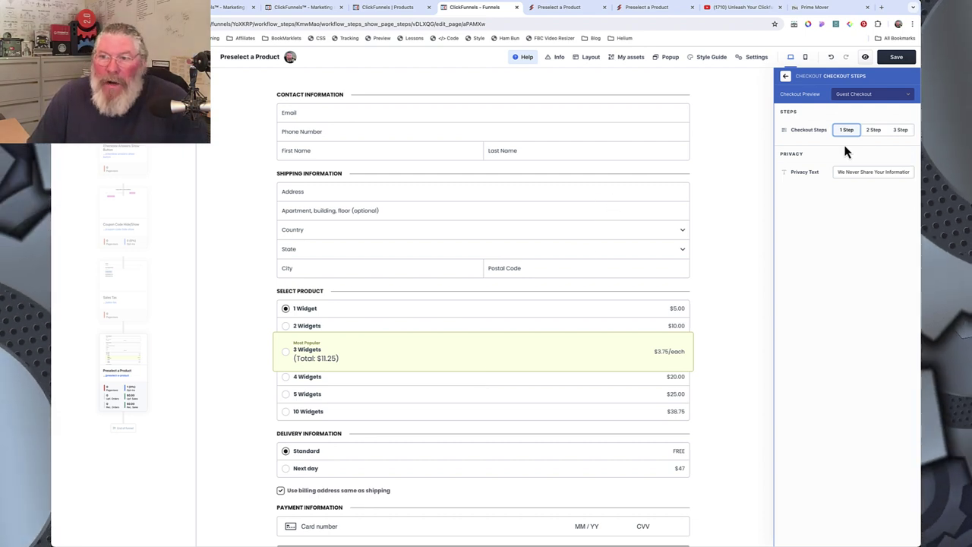
{"action": "left_click", "coordinate": [874, 131]}
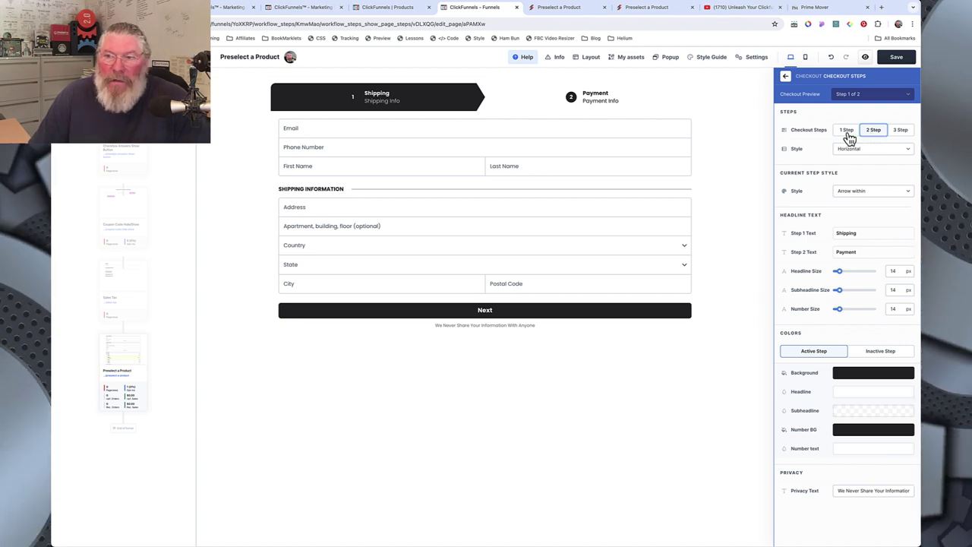
{"action": "left_click", "coordinate": [847, 130]}
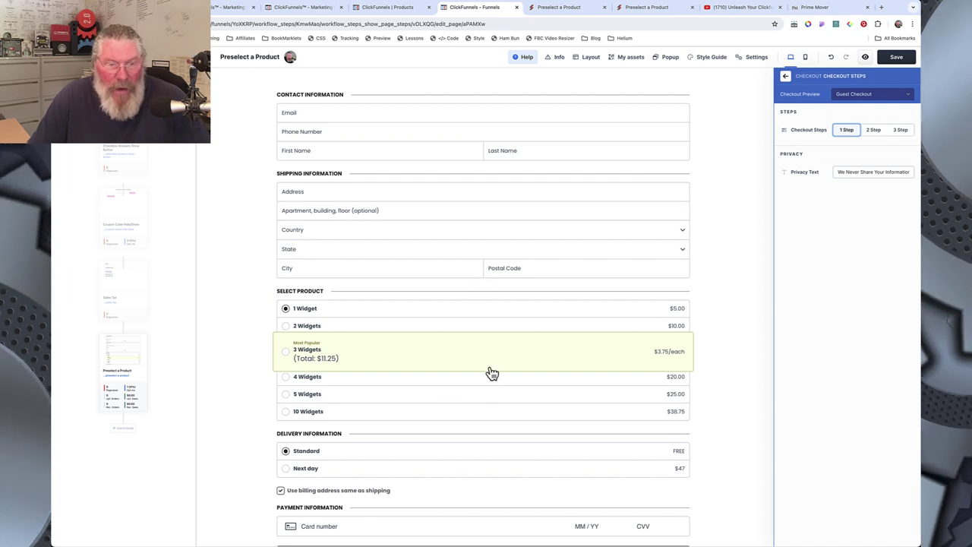
{"action": "scroll", "coordinate": [493, 373], "scroll_direction": "down", "scroll_amount": 3}
{"action": "scroll", "coordinate": [428, 456], "scroll_direction": "down", "scroll_amount": 3}
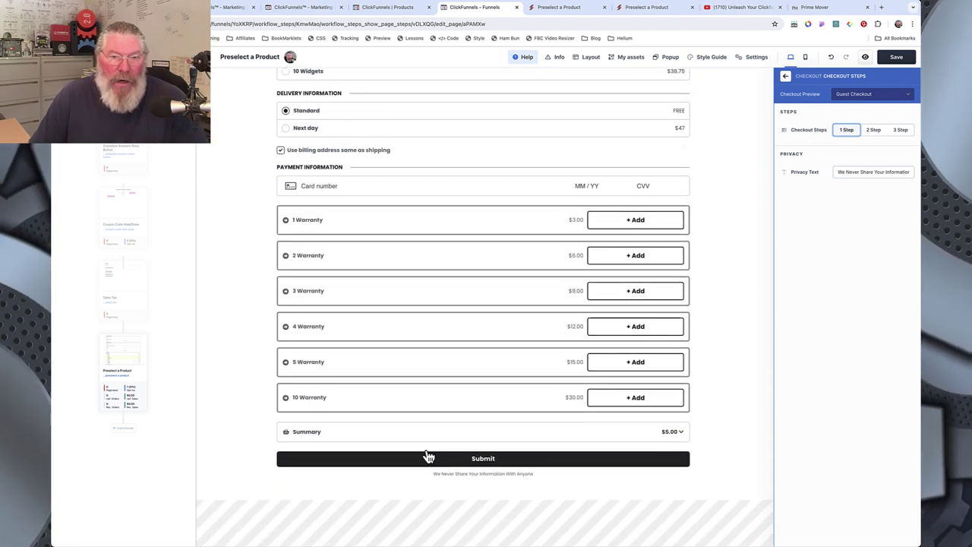
{"action": "scroll", "coordinate": [428, 456], "scroll_direction": "up", "scroll_amount": 5}
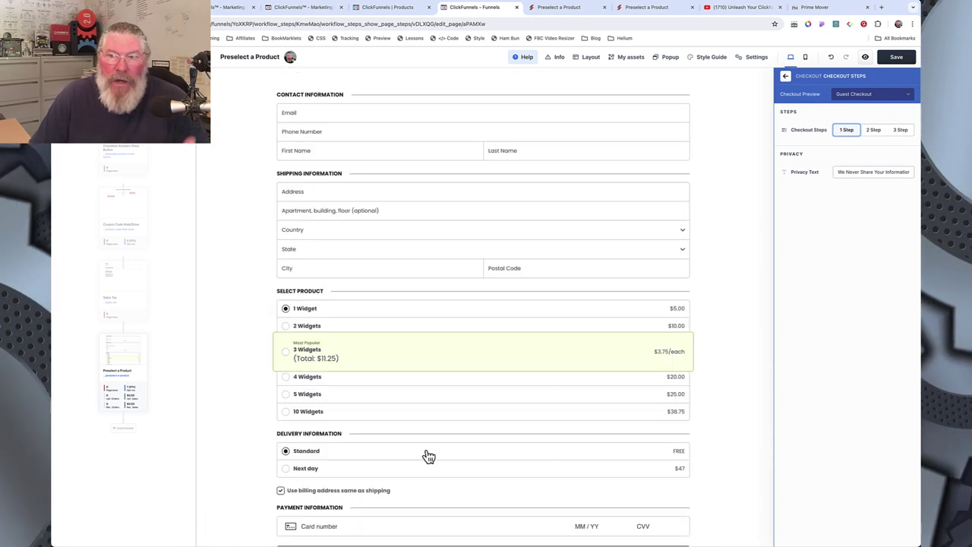
Examine the checkout's general style options for the container and for the inputs
{"action": "left_click", "coordinate": [788, 77]}
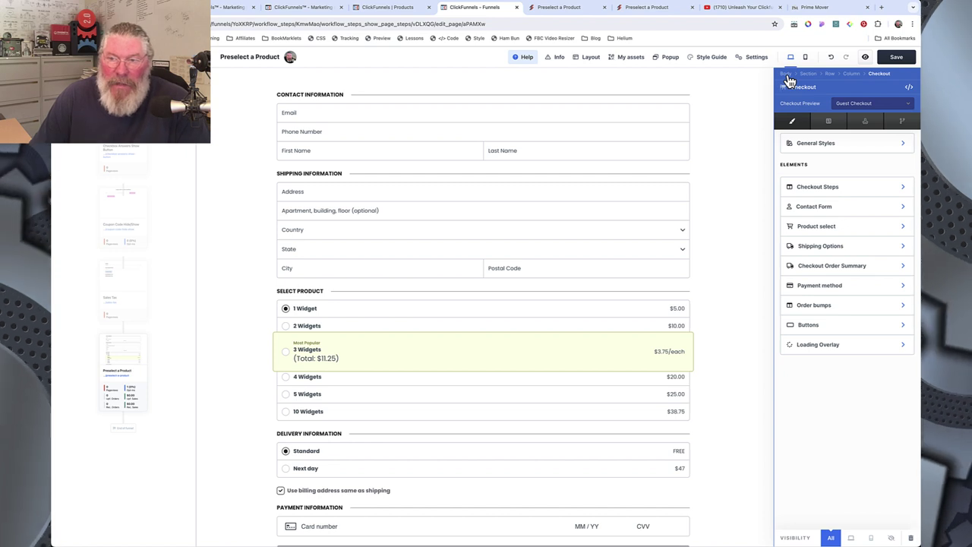
{"action": "left_click", "coordinate": [827, 150]}
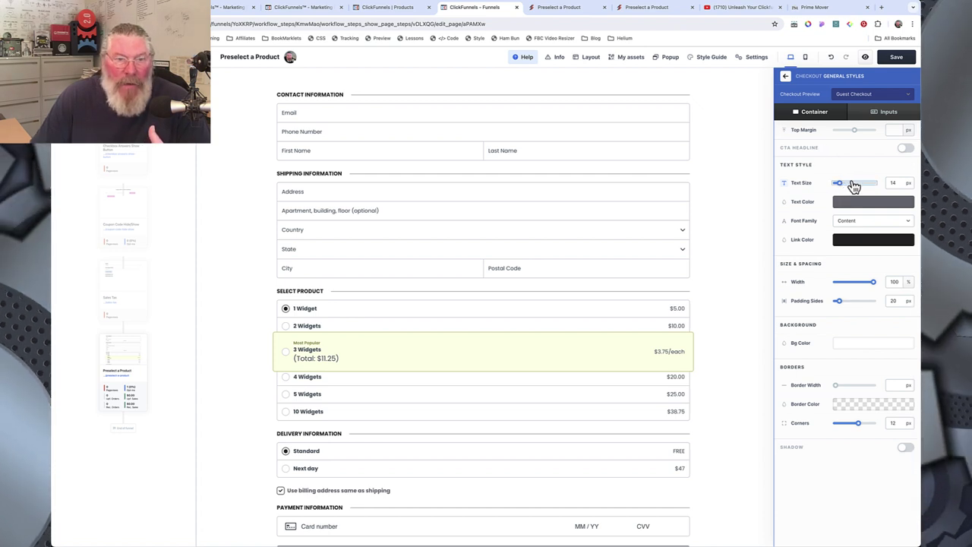
{"action": "left_click_drag", "start_coordinate": [854, 185], "coordinate": [842, 189]}
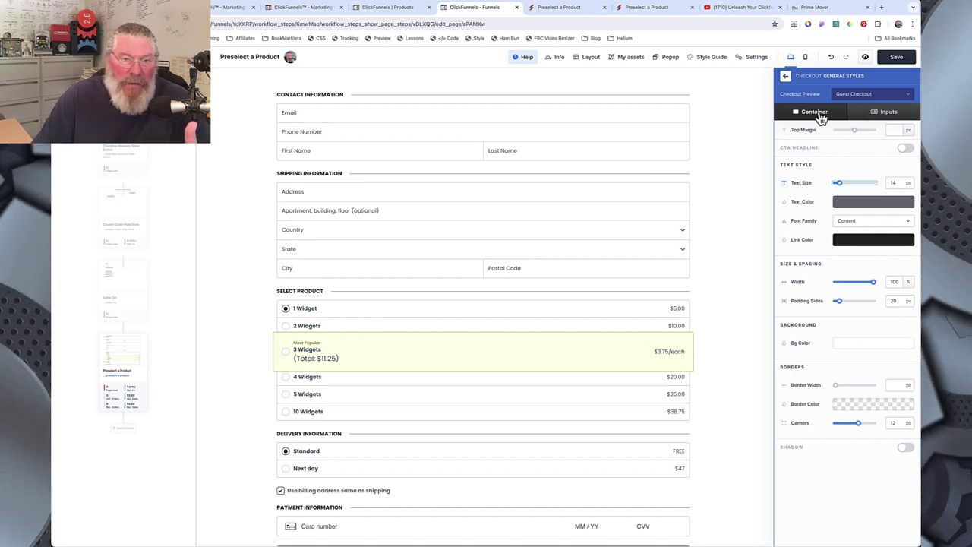
{"action": "left_click", "coordinate": [890, 113]}
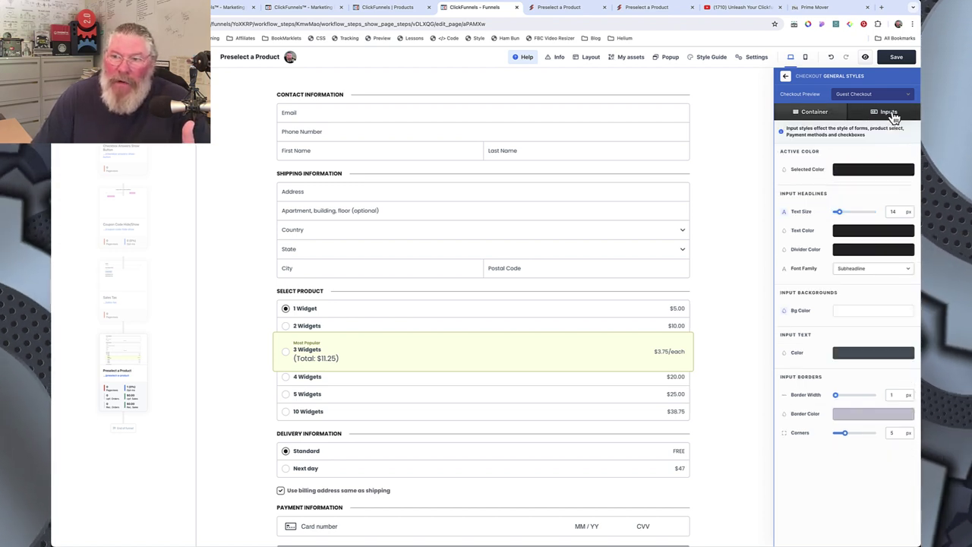
{"action": "mouse_move", "coordinate": [842, 217]}
{"action": "left_mouse_down"}
{"action": "mouse_move", "coordinate": [860, 217]}
{"action": "mouse_move", "coordinate": [839, 214]}
{"action": "left_mouse_up"}
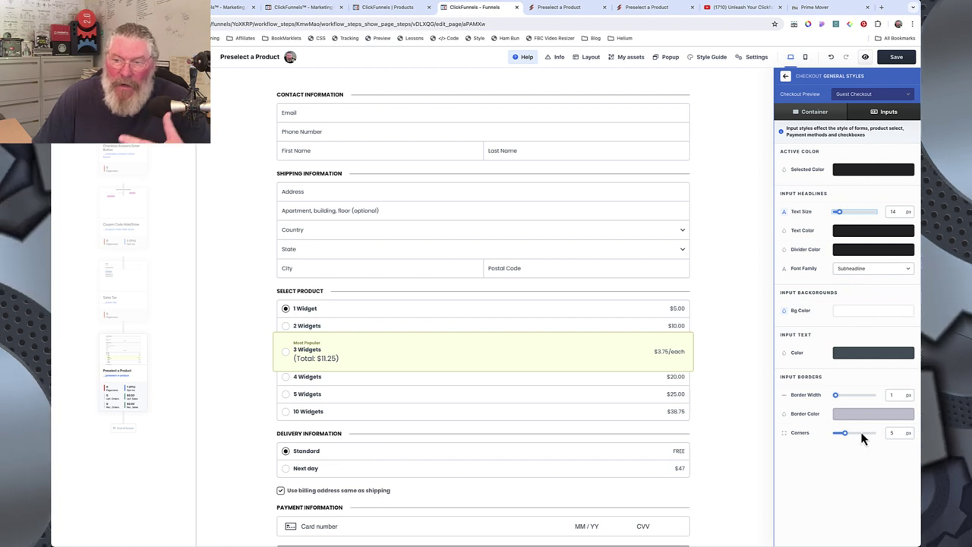
{"action": "left_click", "coordinate": [786, 78]}
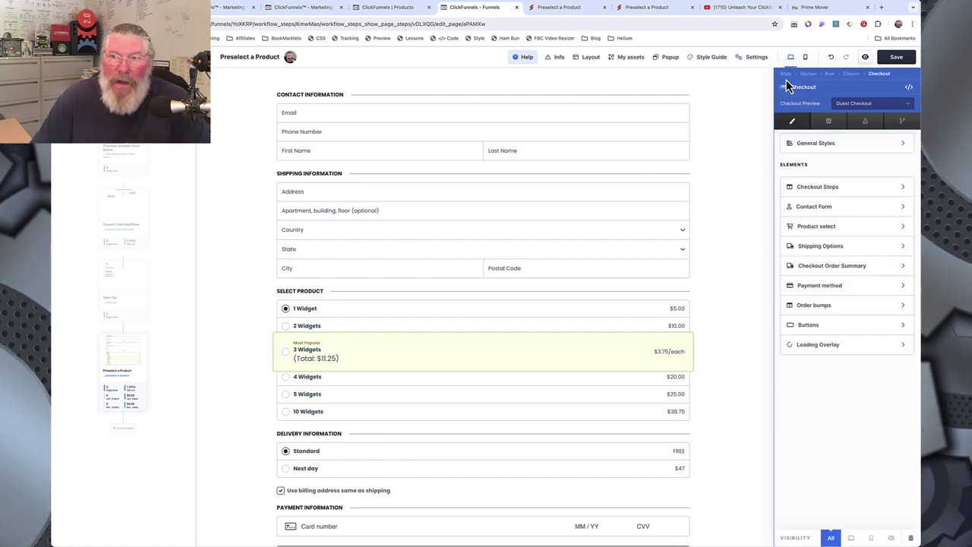
Check the checkout's contact form options and open its product selection settings
{"action": "left_click", "coordinate": [826, 215]}
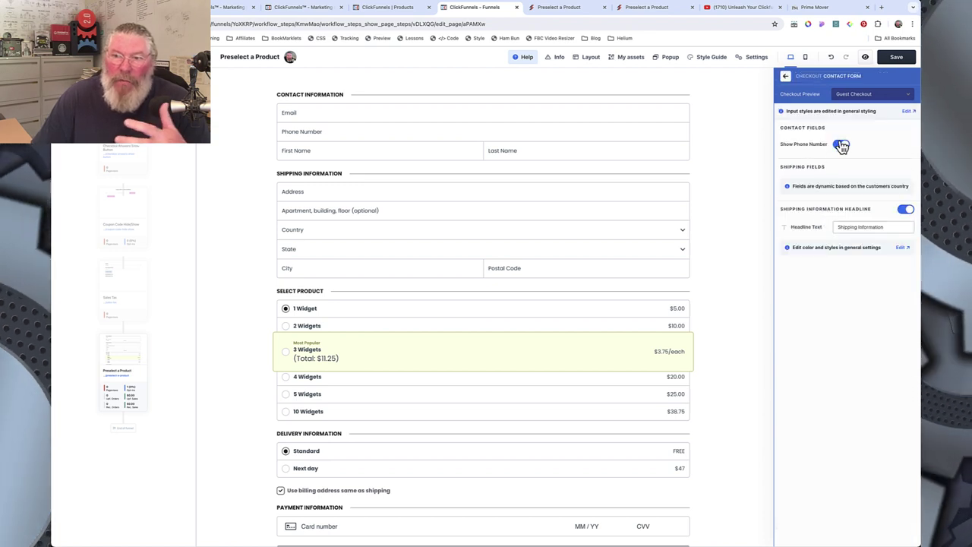
{"action": "left_click", "coordinate": [787, 77]}
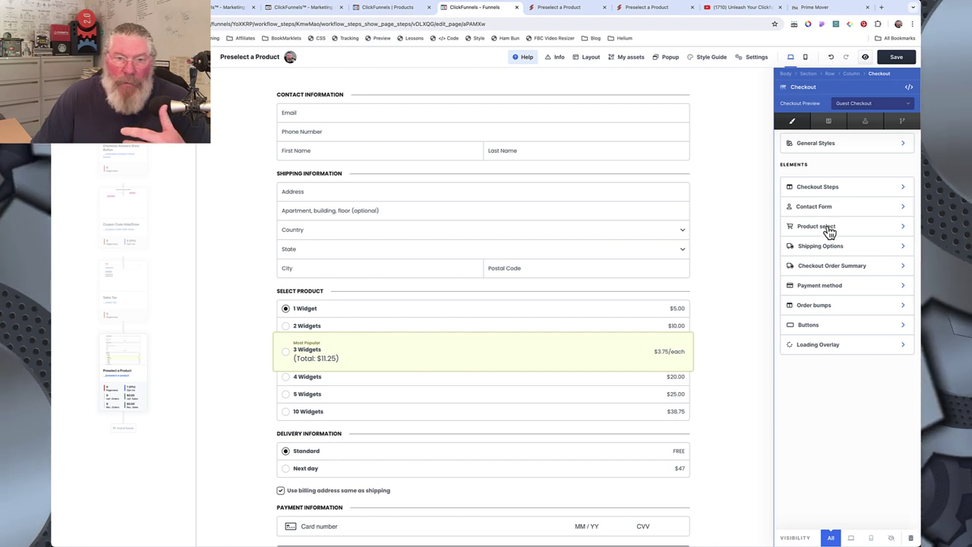
{"action": "left_click", "coordinate": [830, 233]}
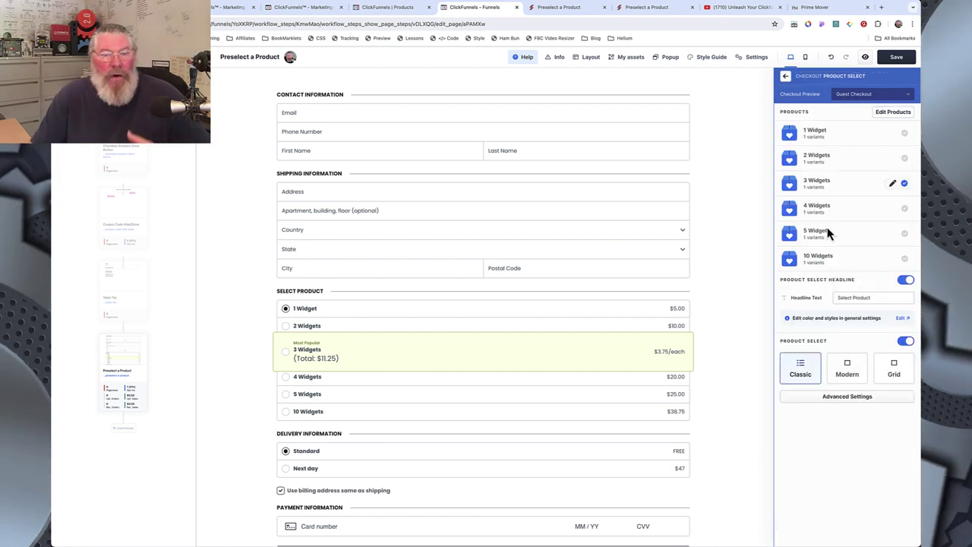
Try highlighting 4 Widgets and 5 Widgets as the most popular product, and restore the highlight to 3 Widgets
{"action": "left_click", "coordinate": [905, 208]}
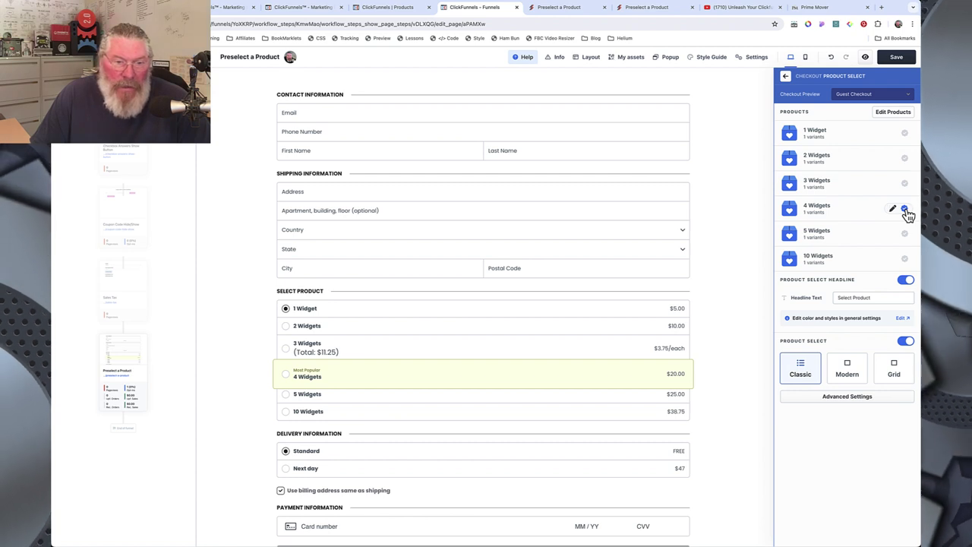
{"action": "left_click", "coordinate": [905, 235]}
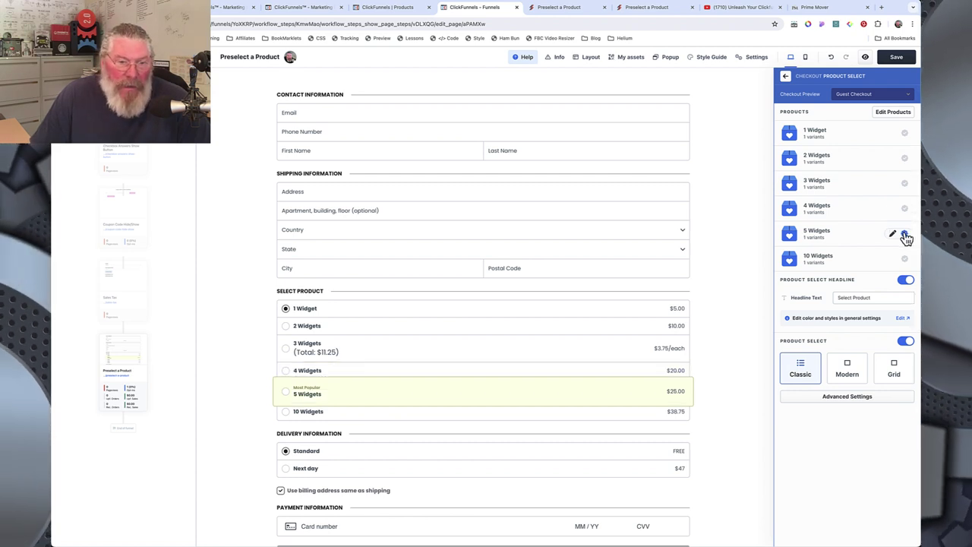
{"action": "left_click", "coordinate": [905, 184]}
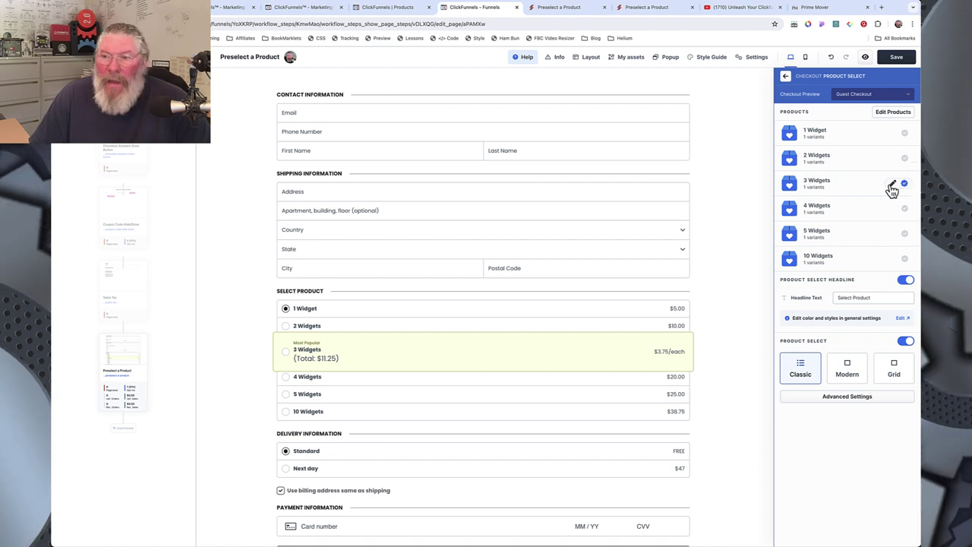
Examine the 3 Widgets highlight settings, including the highlight text, and compare them with the quantity example in the training call replay
{"action": "left_click", "coordinate": [893, 187]}
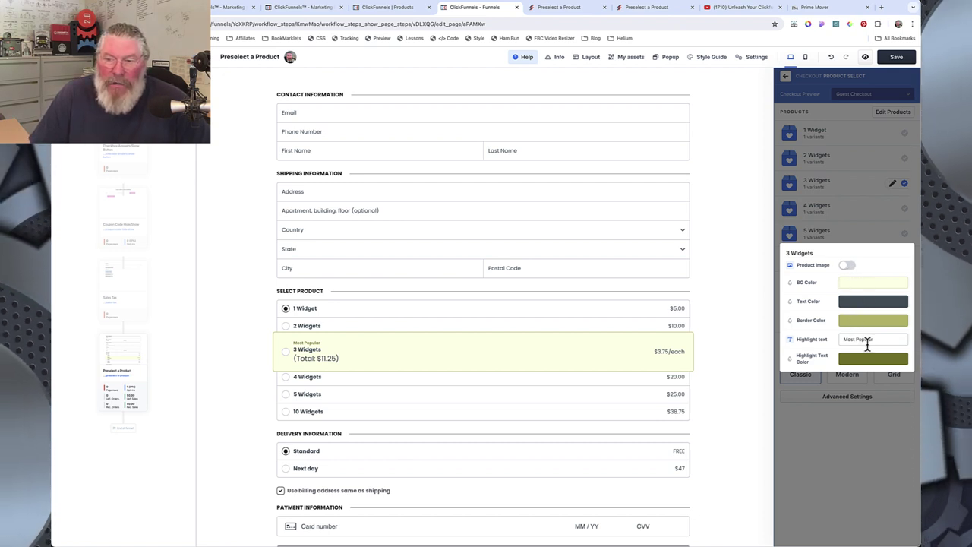
{"action": "left_click_drag", "start_coordinate": [870, 339], "coordinate": [840, 339]}
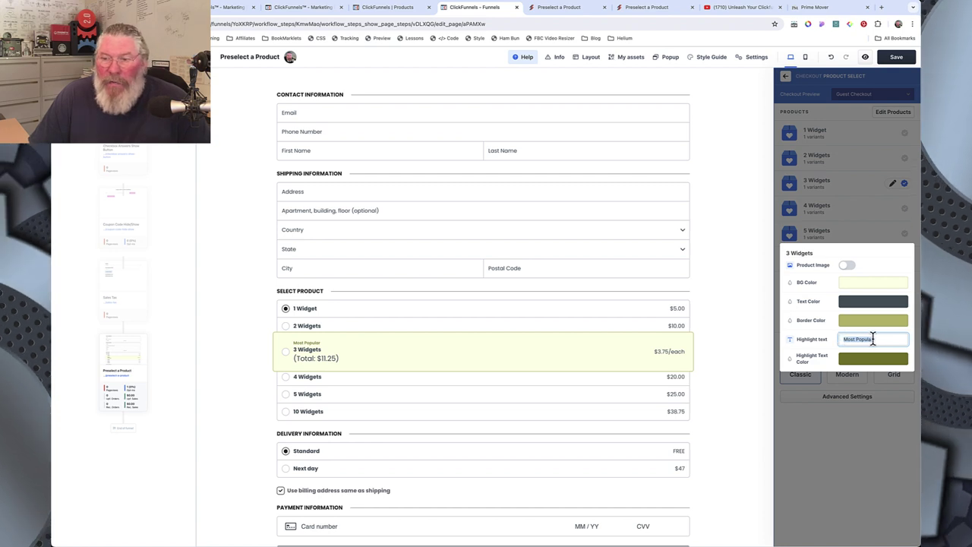
{"action": "left_click", "coordinate": [875, 339]}
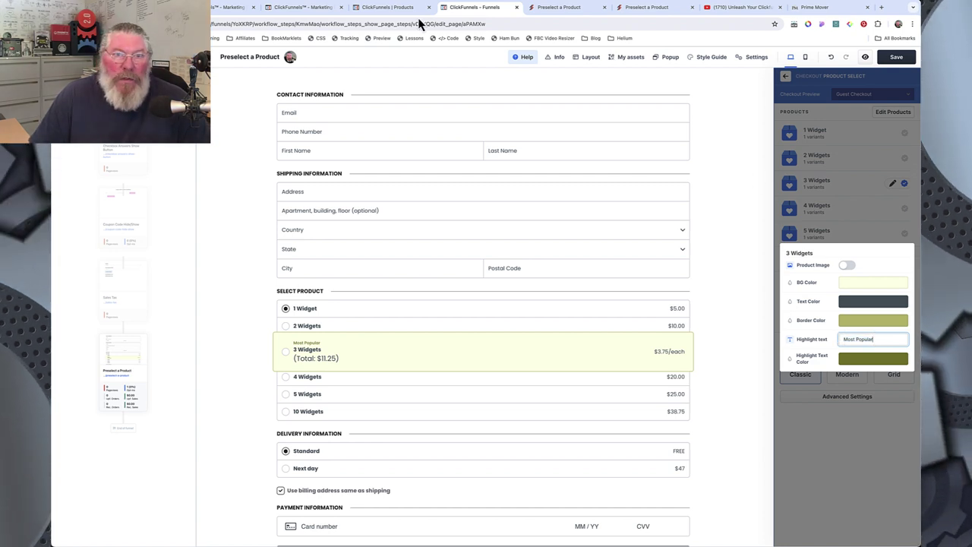
{"action": "left_click", "coordinate": [310, 9]}
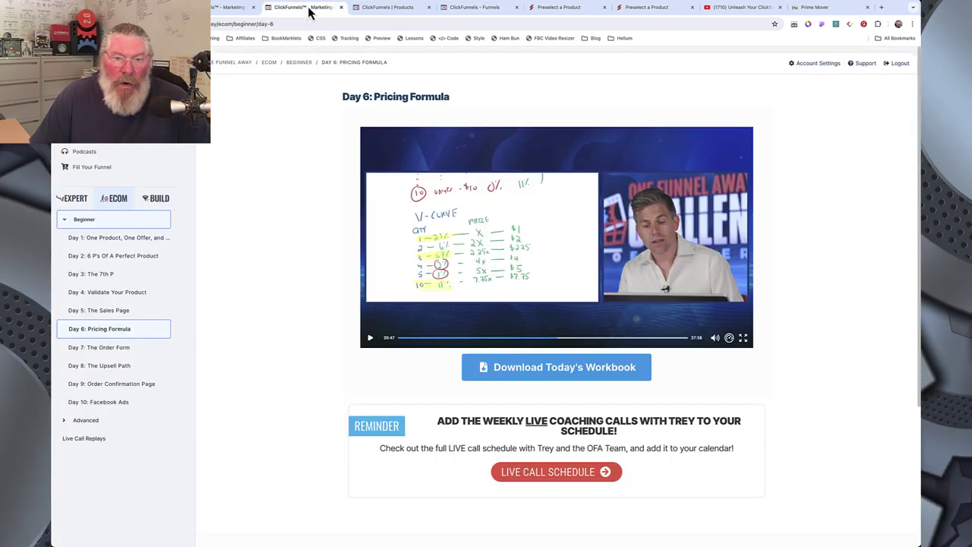
{"action": "left_click", "coordinate": [362, 9]}
{"action": "left_click", "coordinate": [225, 9]}
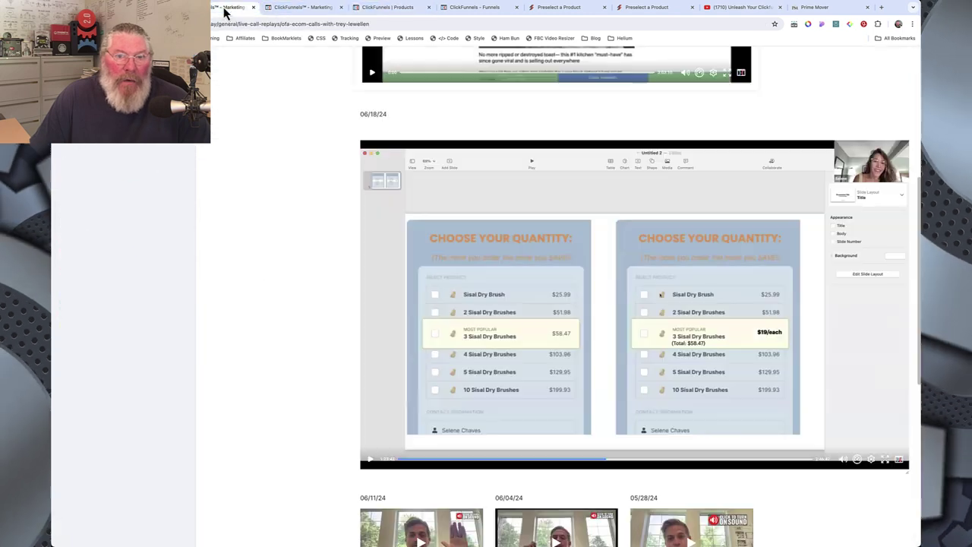
{"action": "left_click", "coordinate": [477, 10]}
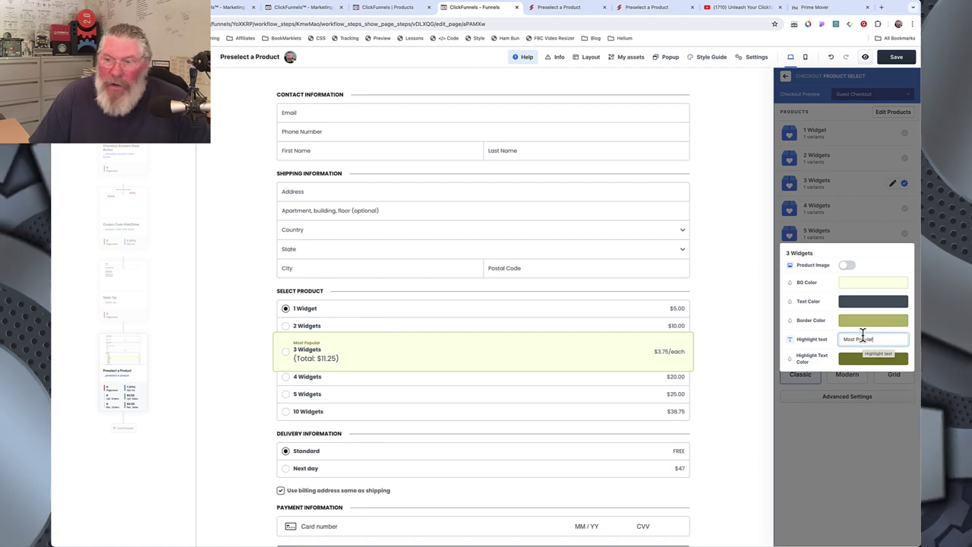
{"action": "left_click", "coordinate": [836, 456]}
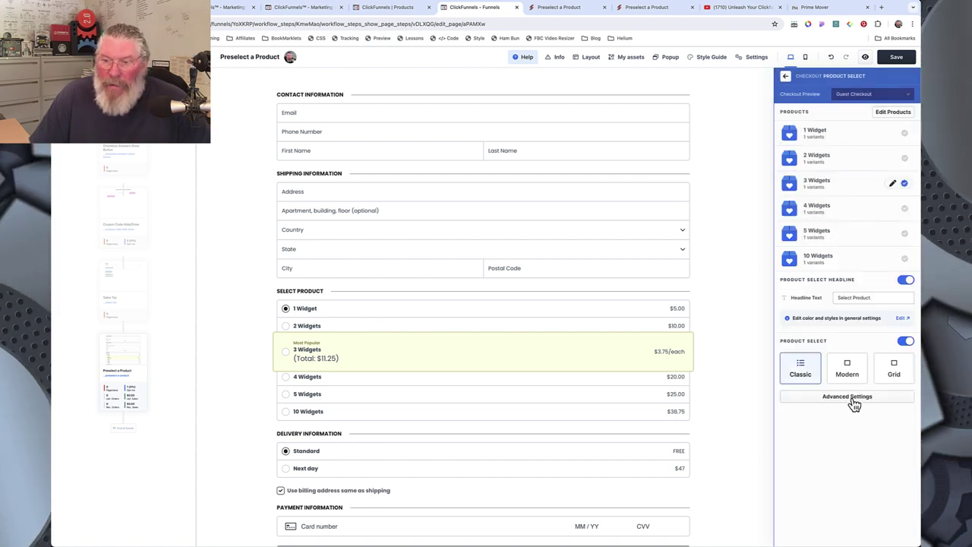
Check the advanced product select settings for headline and description size, and try the product image option before switching it off again
{"action": "left_click", "coordinate": [853, 398]}
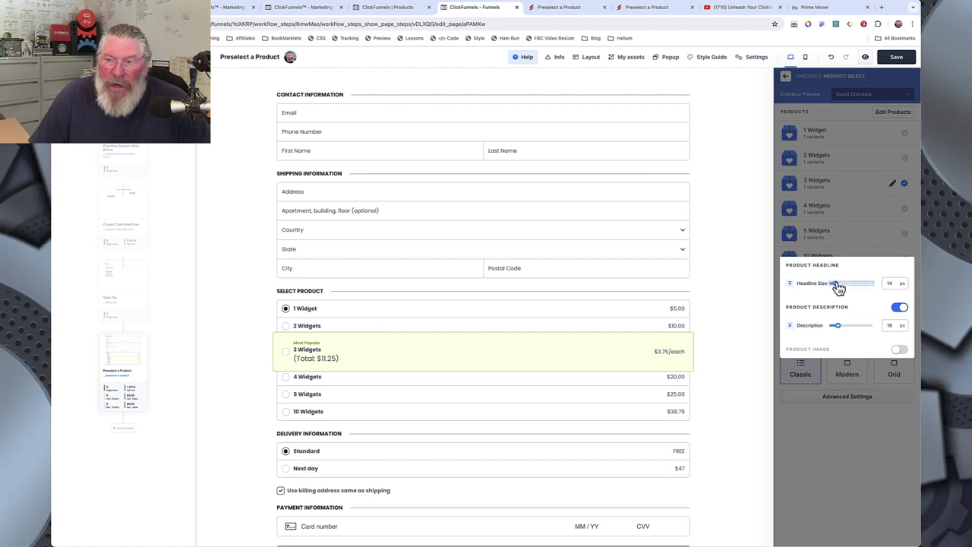
{"action": "left_click_drag", "start_coordinate": [848, 283], "coordinate": [838, 289]}
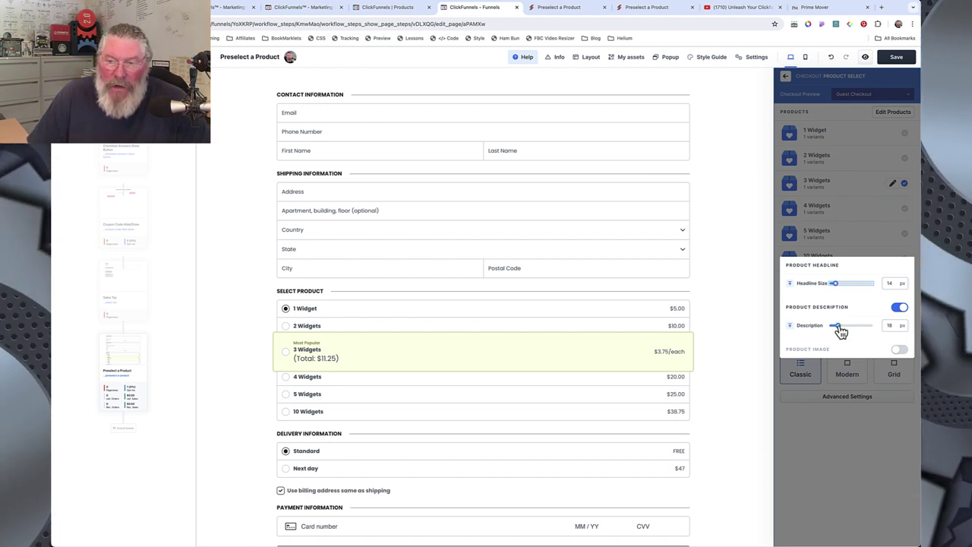
{"action": "left_click_drag", "start_coordinate": [841, 332], "coordinate": [840, 332]}
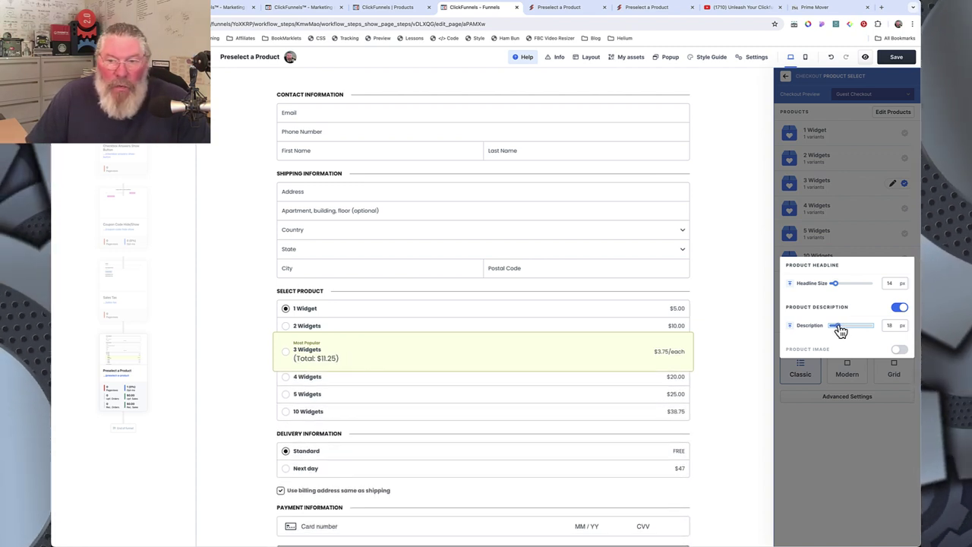
{"action": "left_click", "coordinate": [901, 349]}
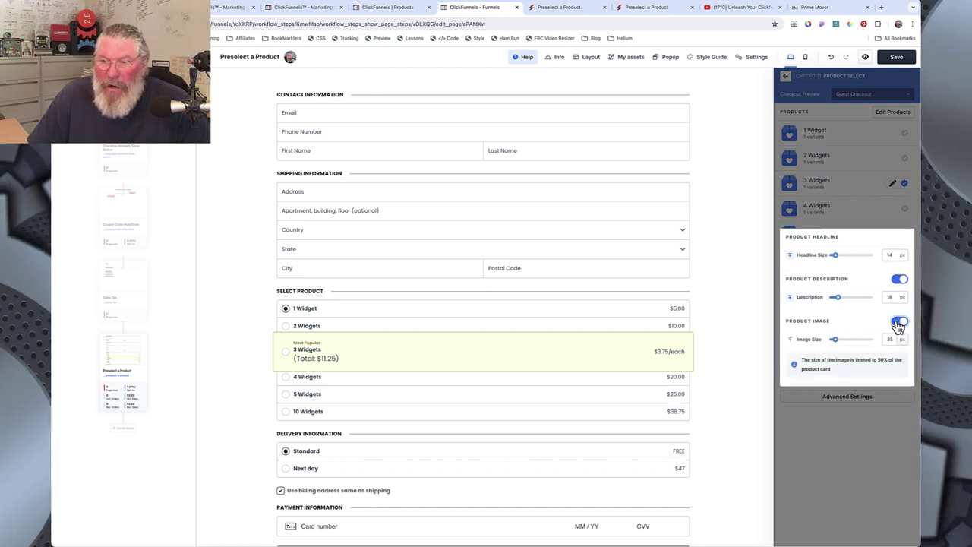
{"action": "left_click", "coordinate": [900, 321]}
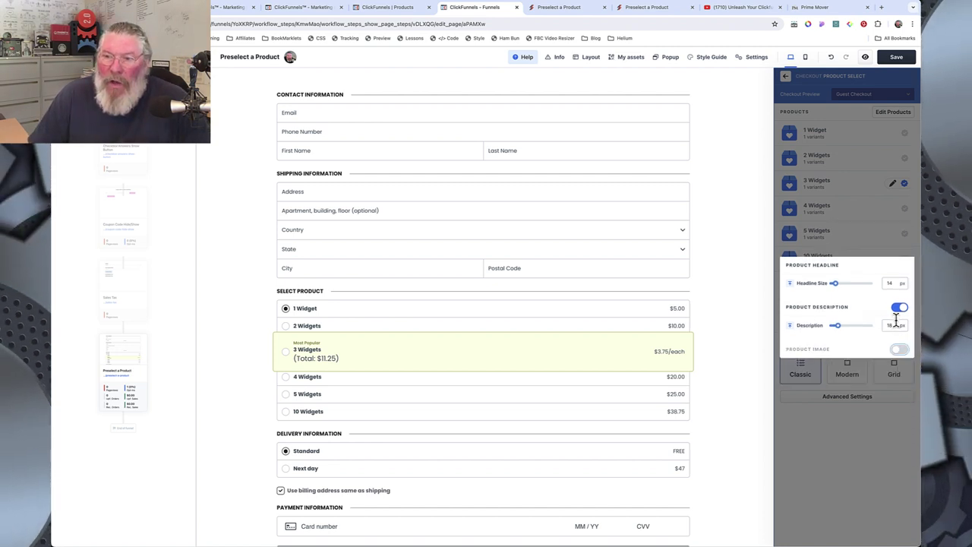
{"action": "left_click", "coordinate": [879, 437]}
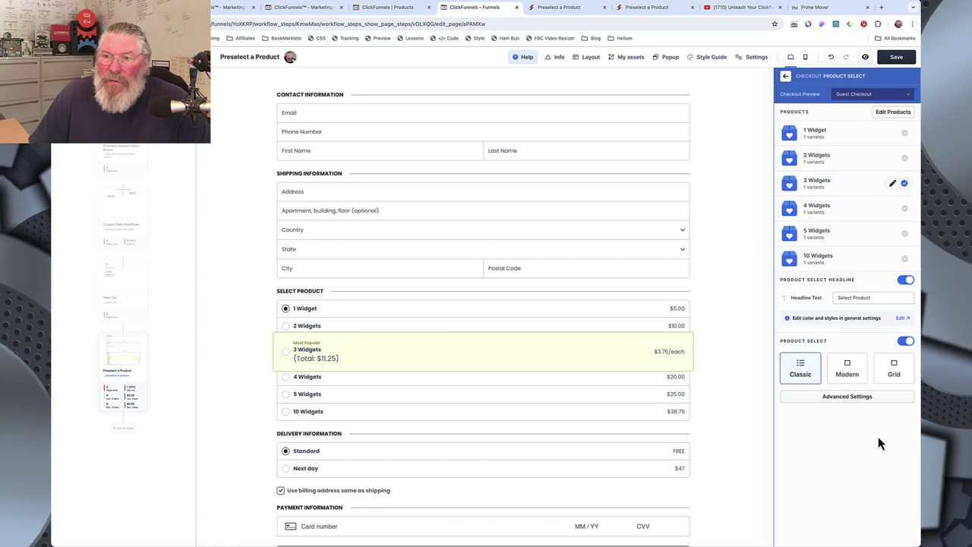
Examine the checkout's shipping options and the order summary's coupon field setting, comparing the coupon field with the preview page
{"action": "left_click", "coordinate": [786, 78]}
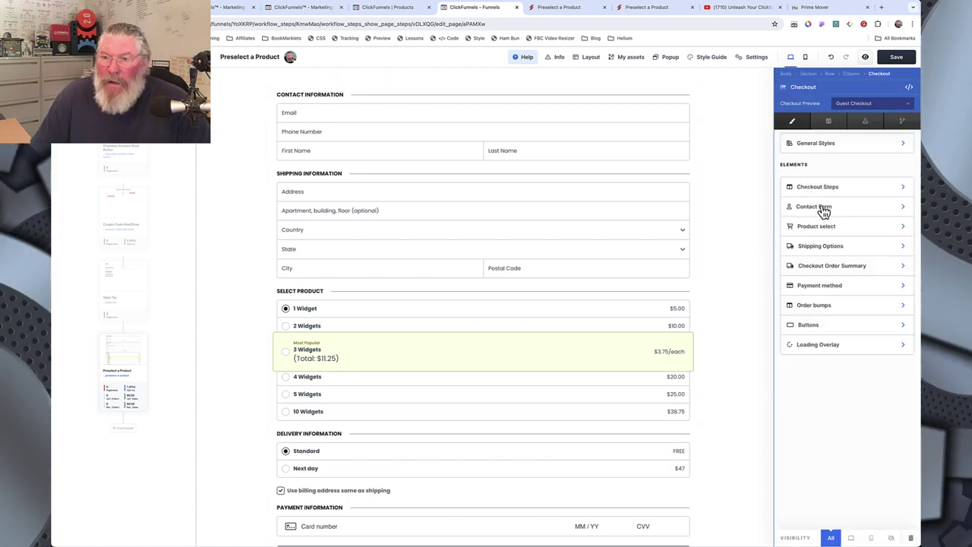
{"action": "left_click", "coordinate": [825, 250]}
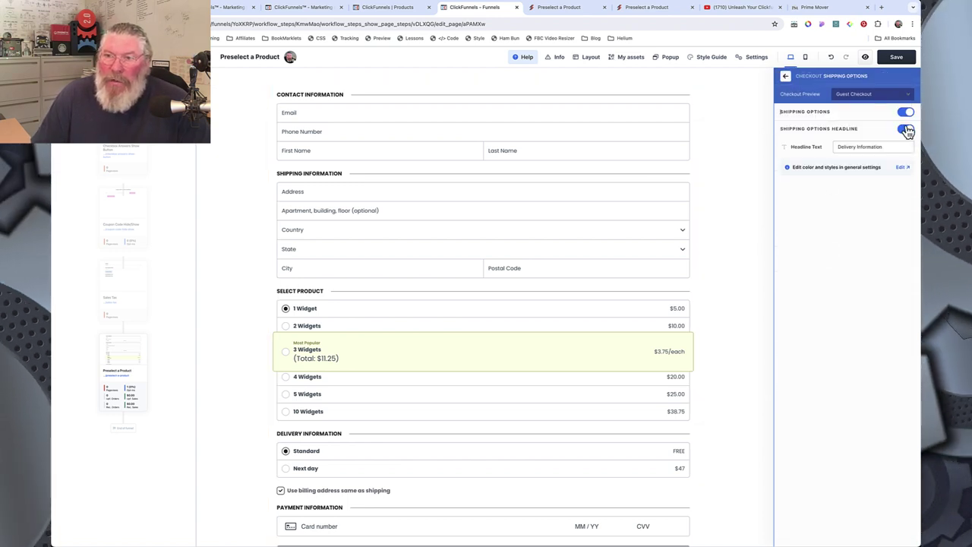
{"action": "left_click", "coordinate": [787, 77]}
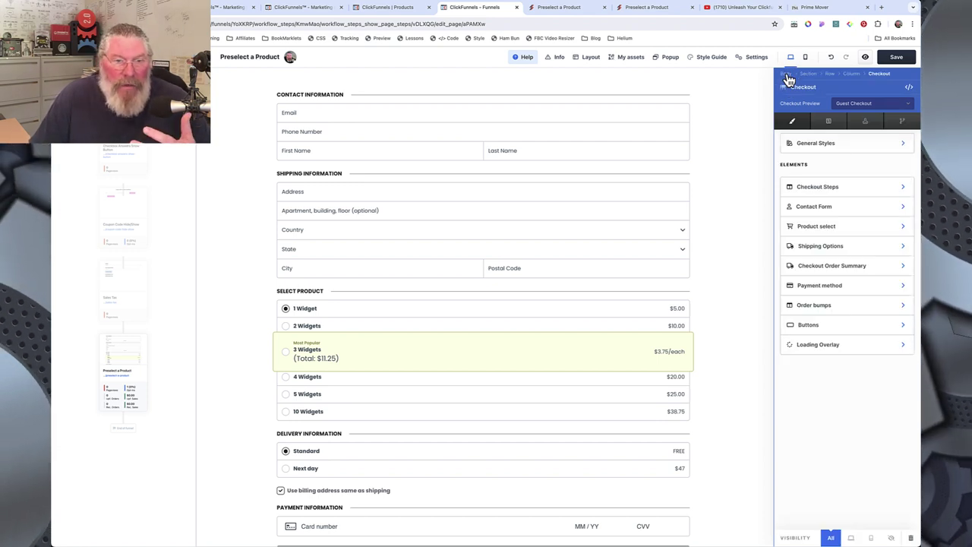
{"action": "left_click", "coordinate": [820, 270]}
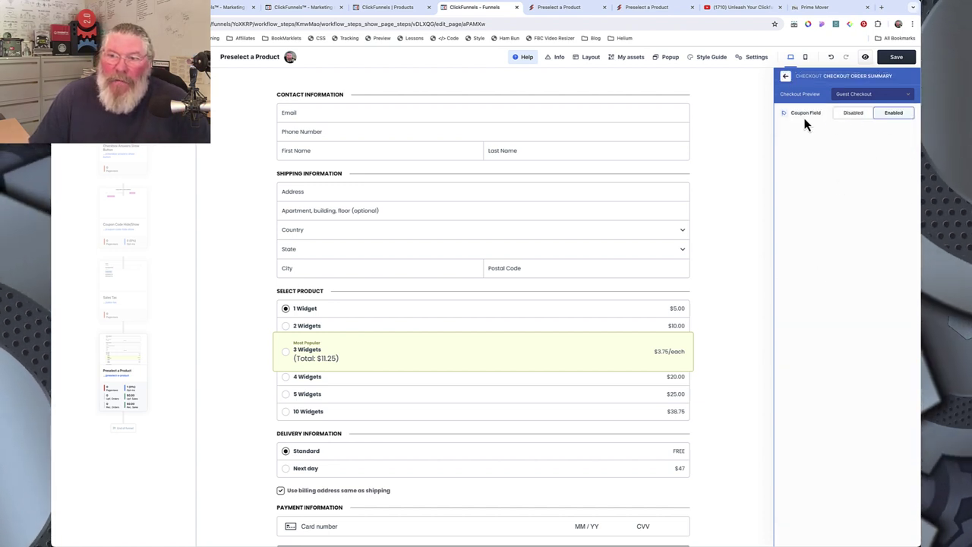
{"action": "left_click", "coordinate": [645, 9]}
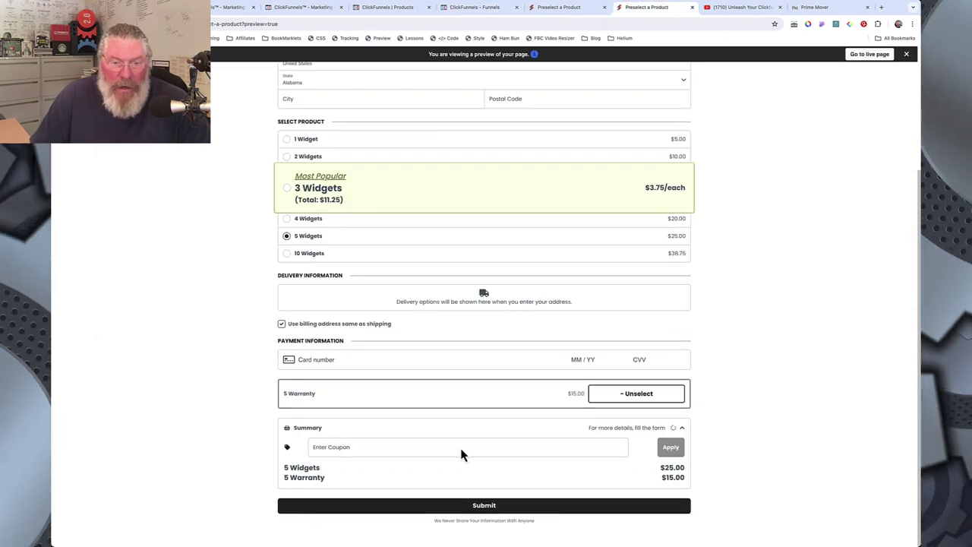
{"action": "left_click", "coordinate": [479, 9]}
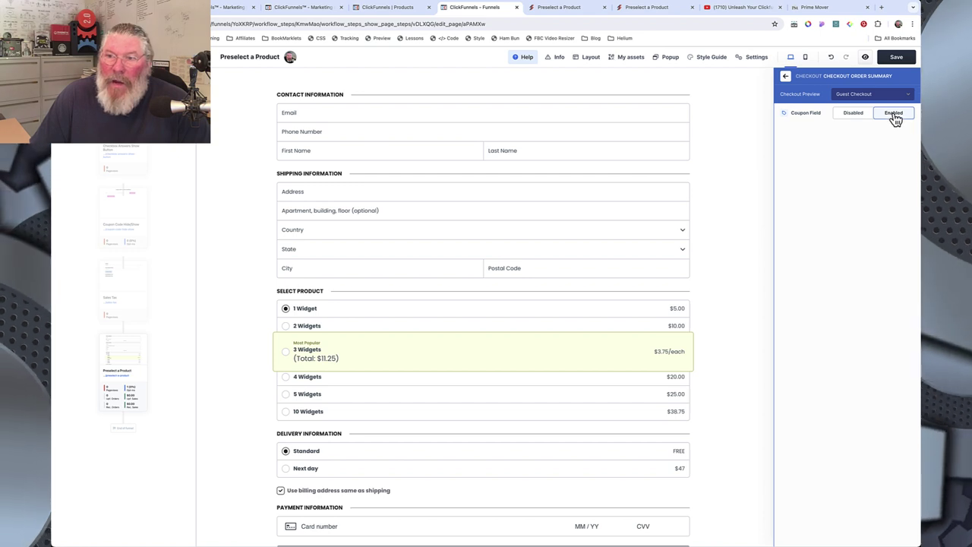
Check the checkout's payment method text options and open its order bump settings
{"action": "left_click", "coordinate": [786, 76]}
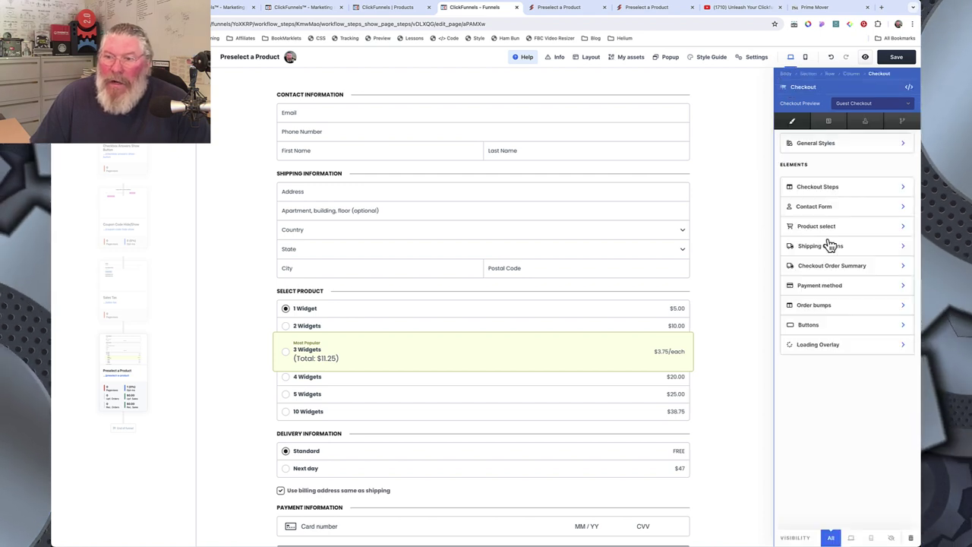
{"action": "left_click", "coordinate": [833, 287]}
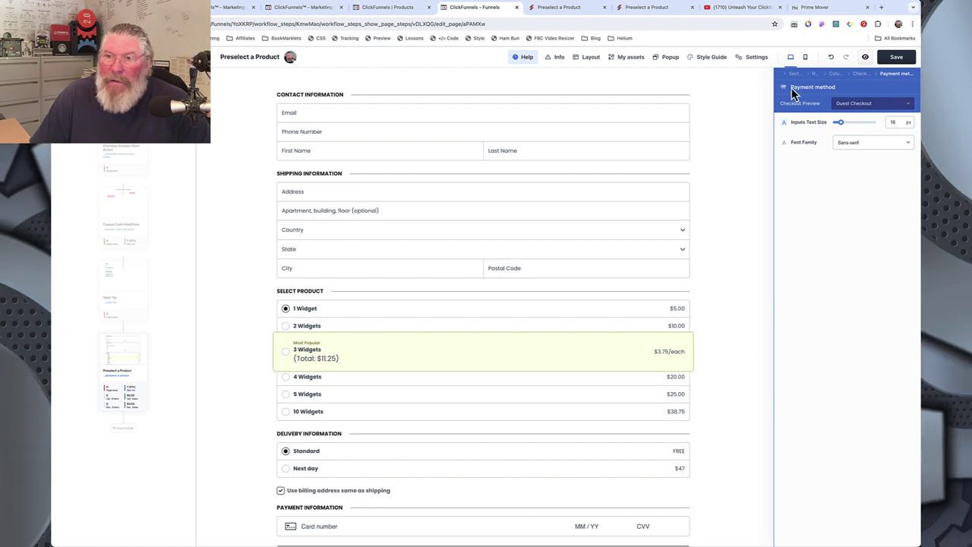
{"action": "left_click", "coordinate": [863, 76]}
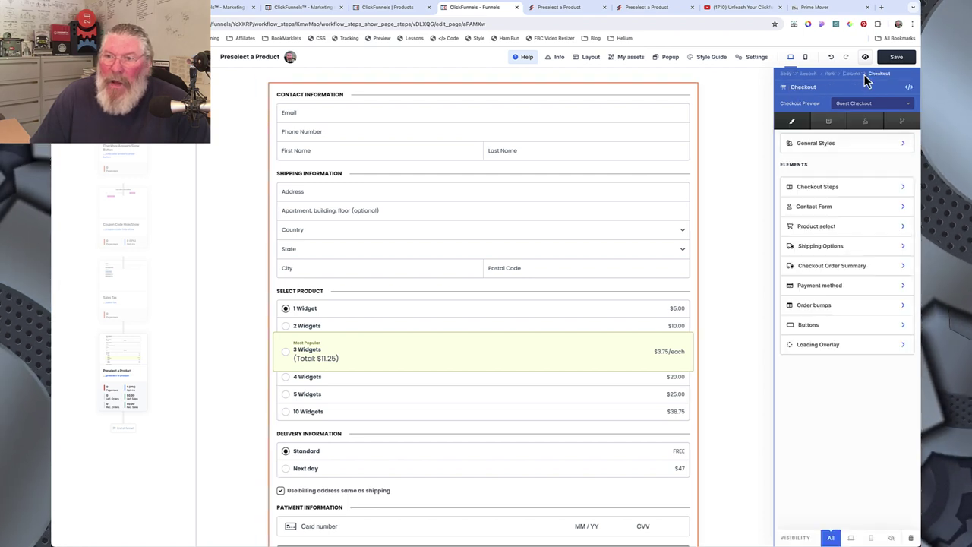
{"action": "left_click", "coordinate": [818, 306]}
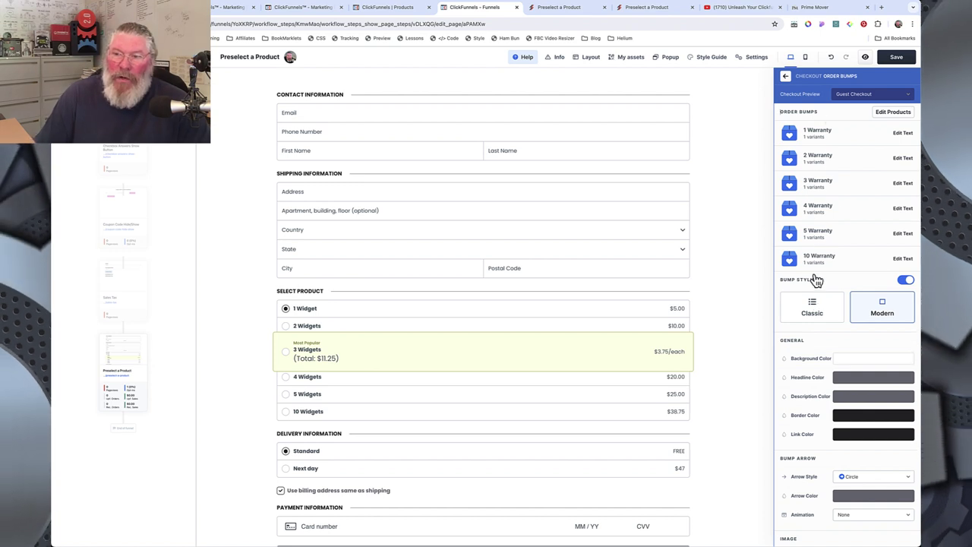
Review the products and order bumps attached to the checkout page and the existing products available to add
{"action": "left_click", "coordinate": [894, 112]}
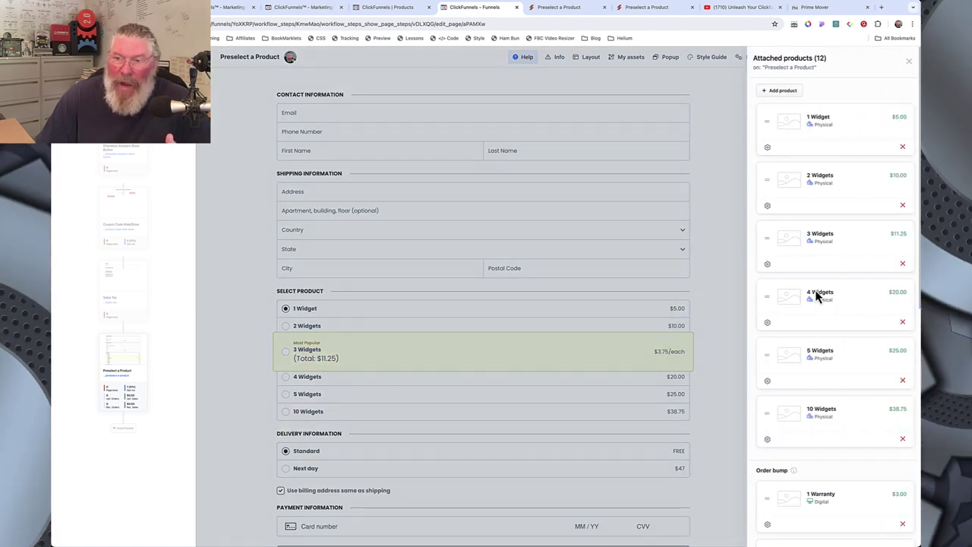
{"action": "left_click", "coordinate": [781, 92]}
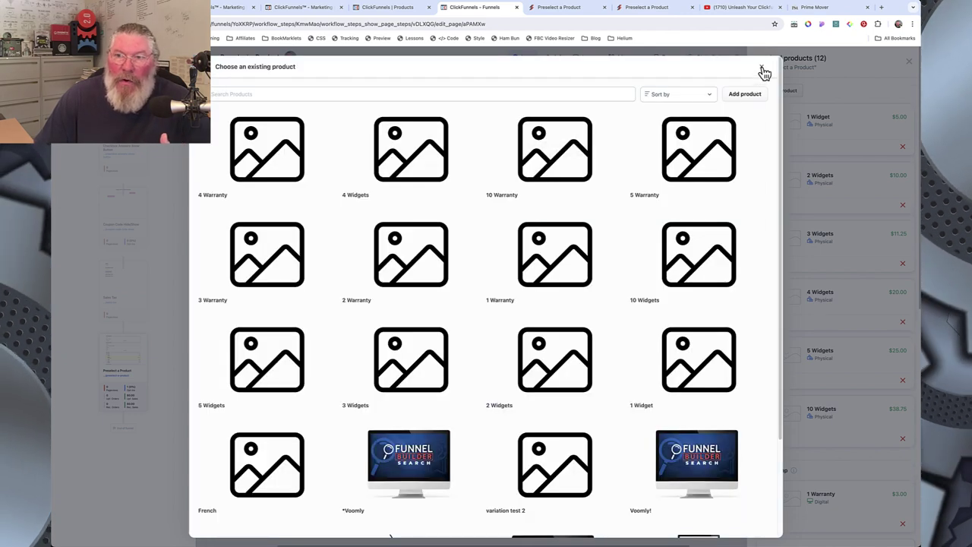
{"action": "left_click", "coordinate": [763, 70]}
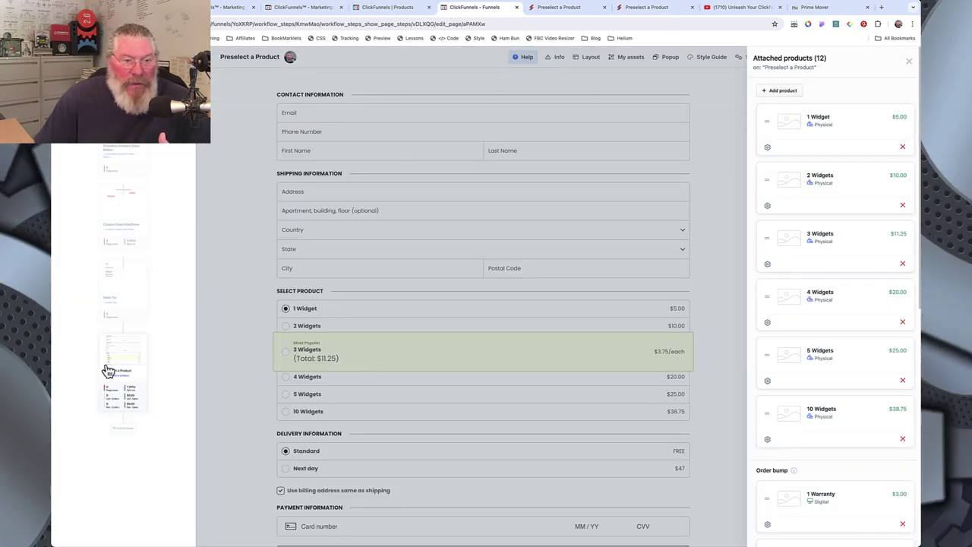
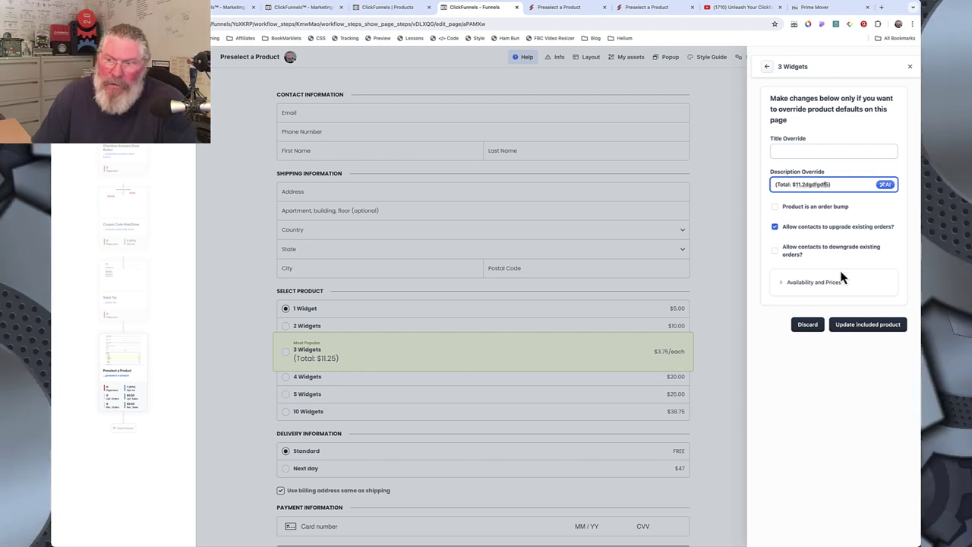
Try the description override "(Total: $11.2dgdfgdf5)" on 3 Widgets, and restore it to "(Total: $11.25)"
{"action": "left_click", "coordinate": [848, 326]}
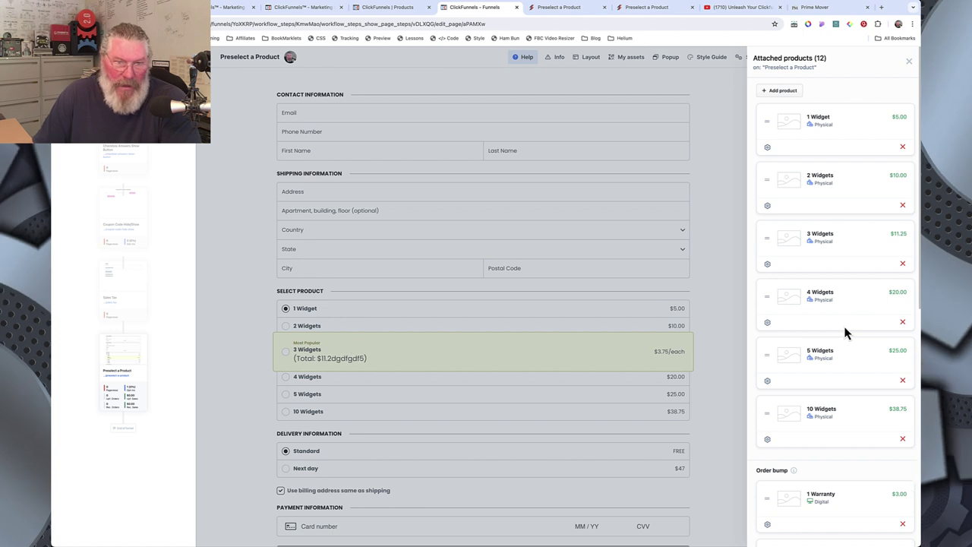
{"action": "left_click", "coordinate": [769, 266]}
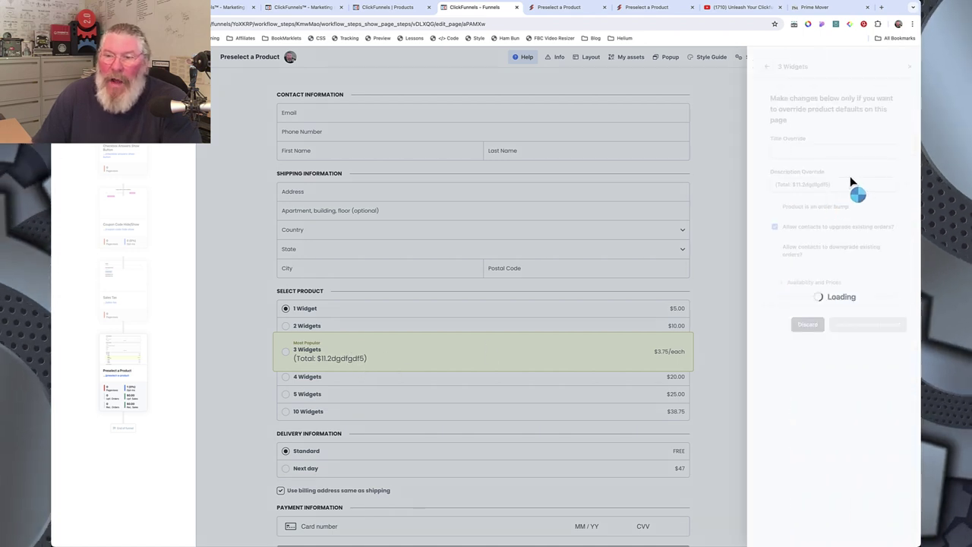
{"action": "left_click", "coordinate": [826, 184]}
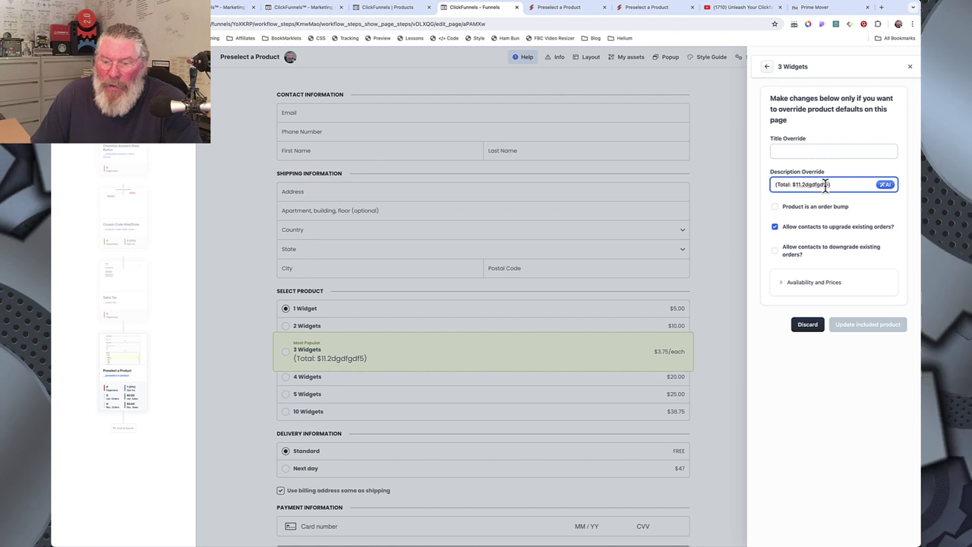
{"action": "key", "text": "BackSpace"}
{"action": "key", "text": "BackSpace"}
{"action": "key", "text": "BackSpace"}
{"action": "key", "text": "BackSpace"}
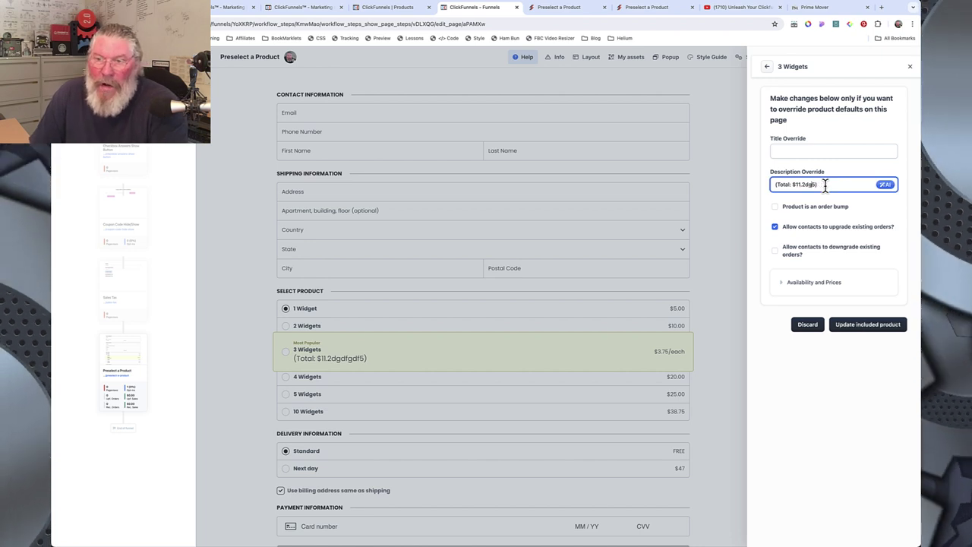
{"action": "left_click", "coordinate": [851, 330]}
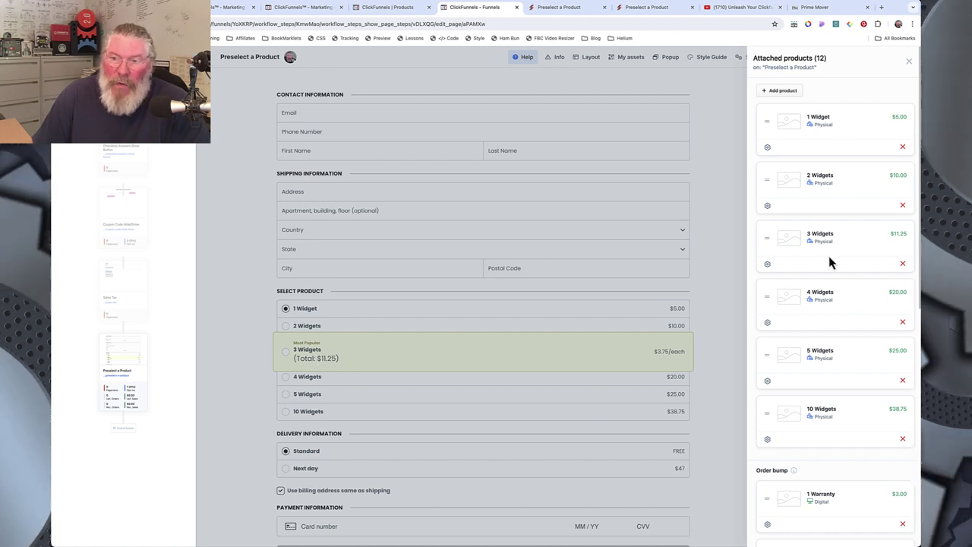
Reopen the page-level override settings of 3 Widgets, and switch to the workspace's product list
{"action": "left_click", "coordinate": [768, 263]}
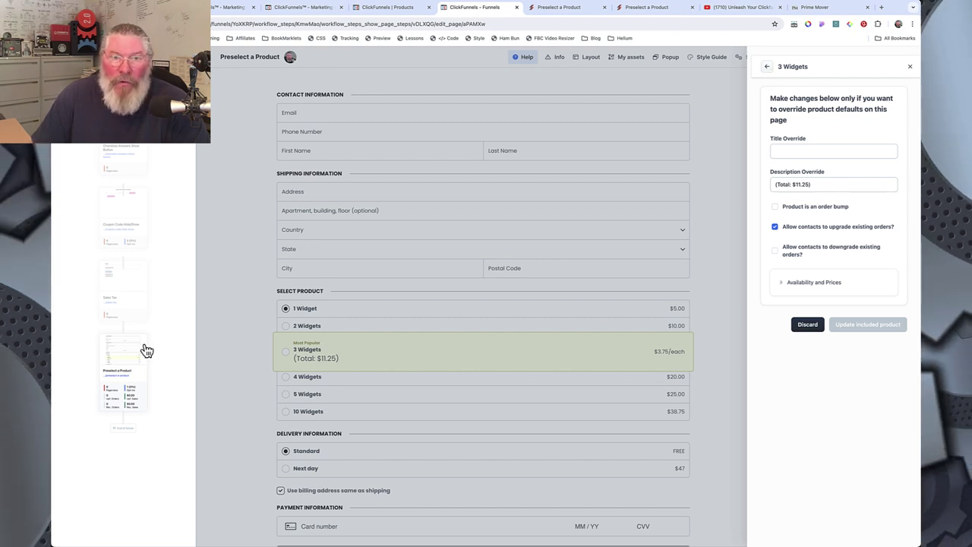
{"action": "left_click", "coordinate": [308, 11]}
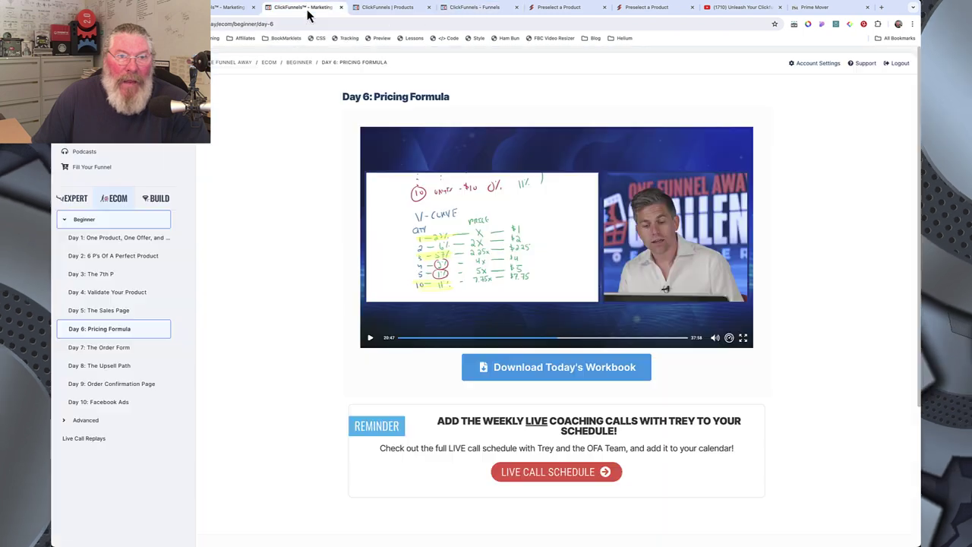
{"action": "left_click", "coordinate": [363, 11]}
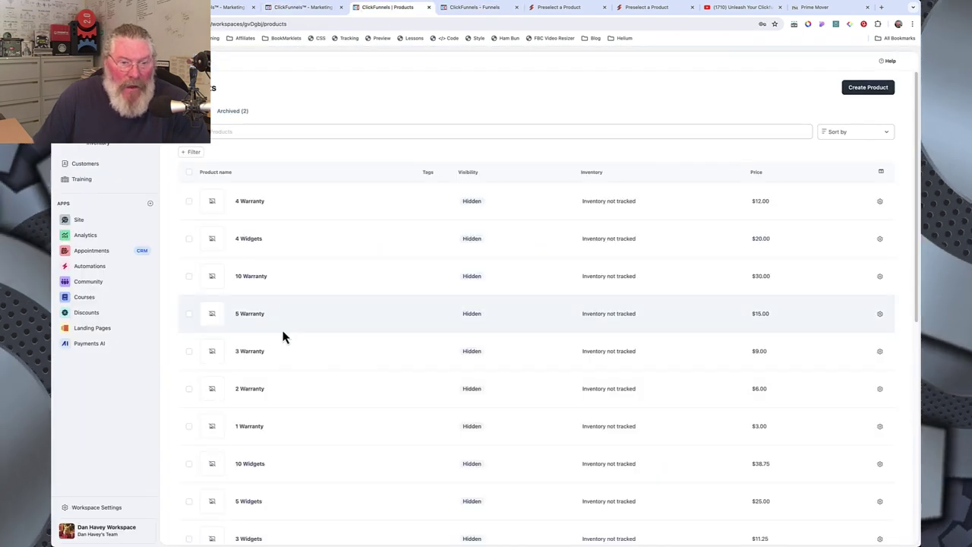
Inspect the price settings of the 3 Widgets product, and return to the checkout page editor
{"action": "scroll", "coordinate": [282, 337], "scroll_direction": "down", "scroll_amount": 4}
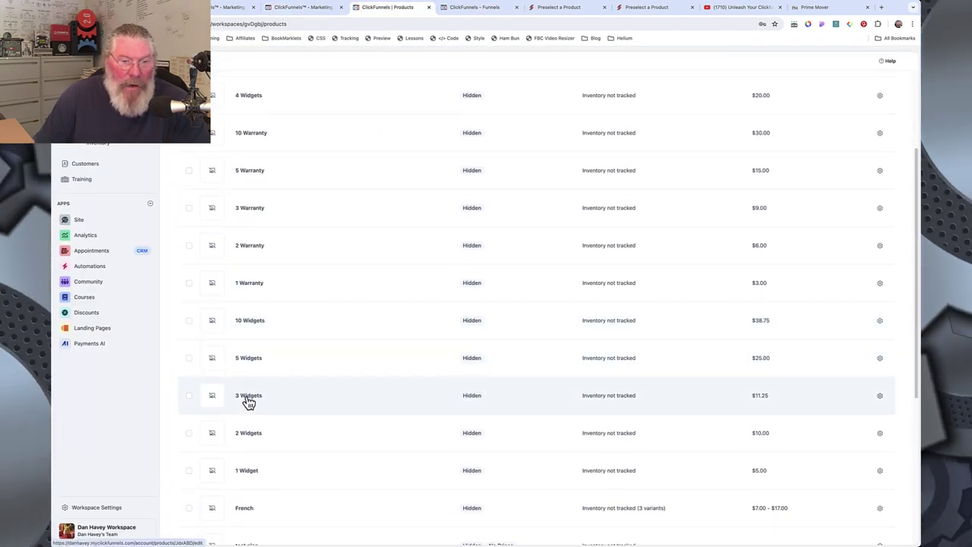
{"action": "left_click", "coordinate": [248, 397]}
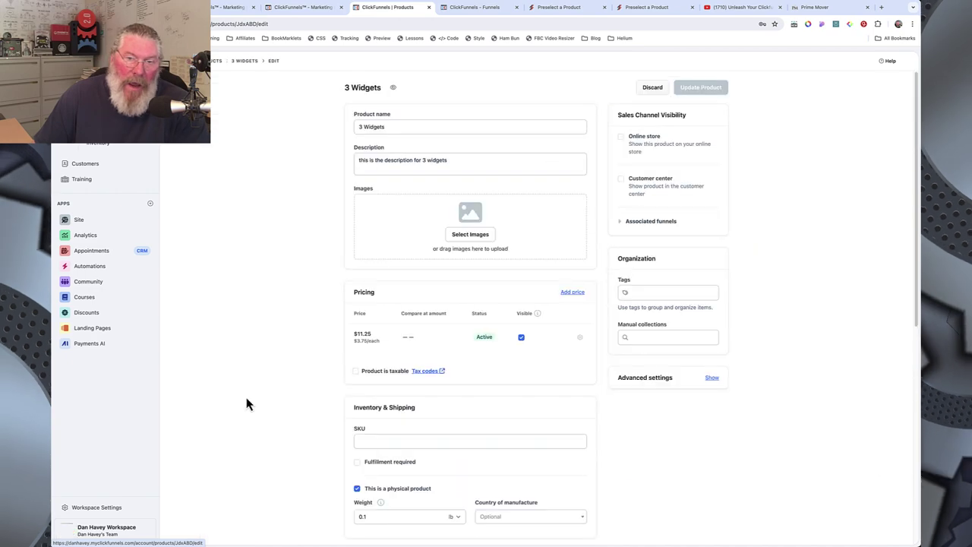
{"action": "left_click", "coordinate": [580, 338]}
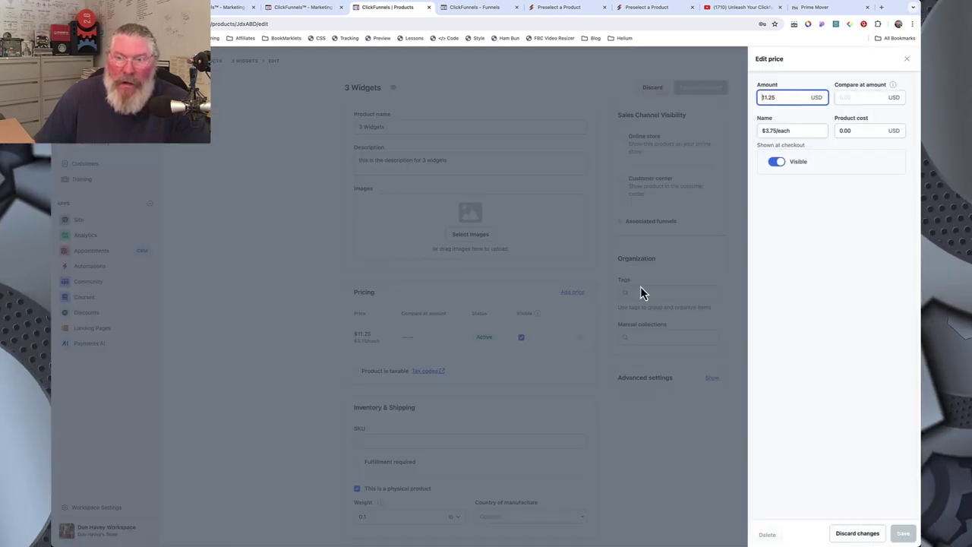
{"action": "left_click", "coordinate": [576, 193]}
{"action": "left_click", "coordinate": [475, 8]}
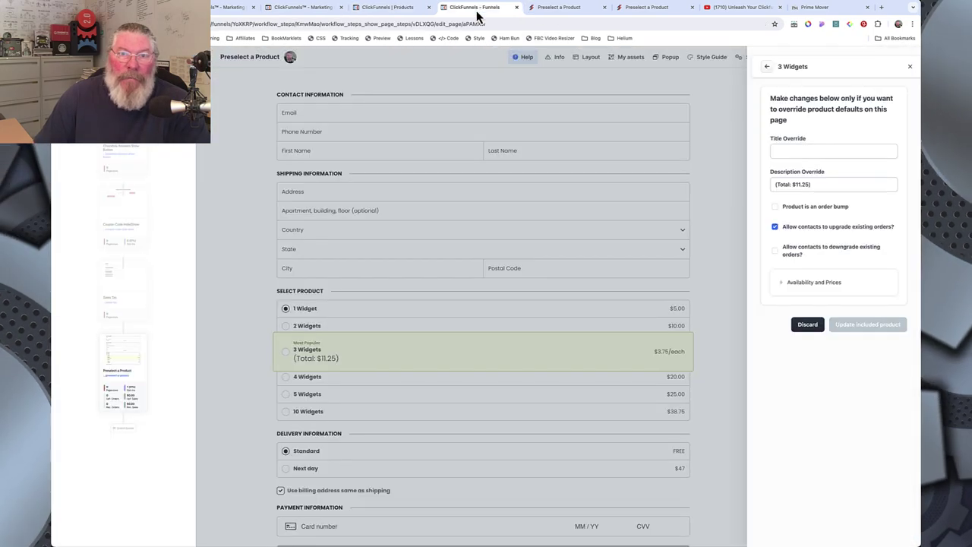
Review the checkout's product select settings, its attached products and the page-level overrides of 3 Widgets
{"action": "left_click", "coordinate": [730, 236]}
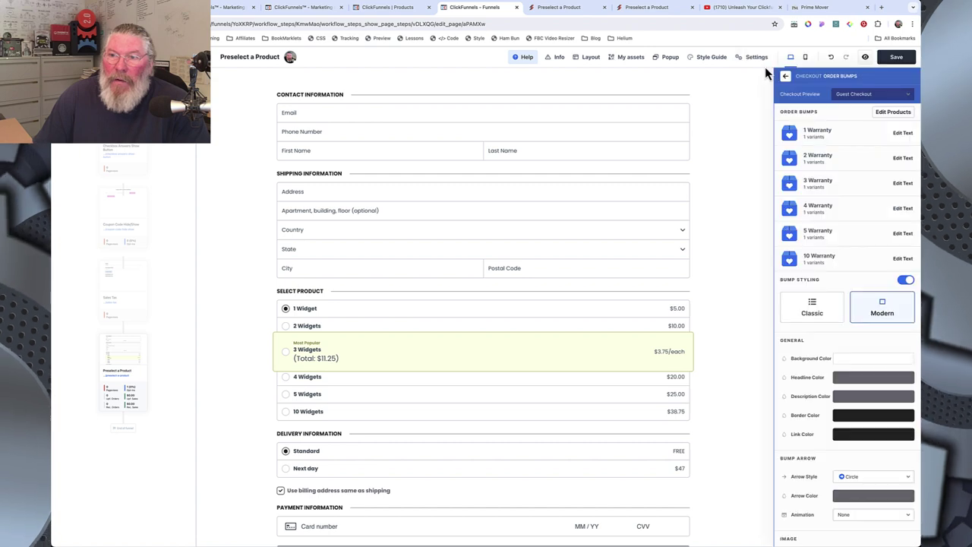
{"action": "left_click", "coordinate": [766, 67]}
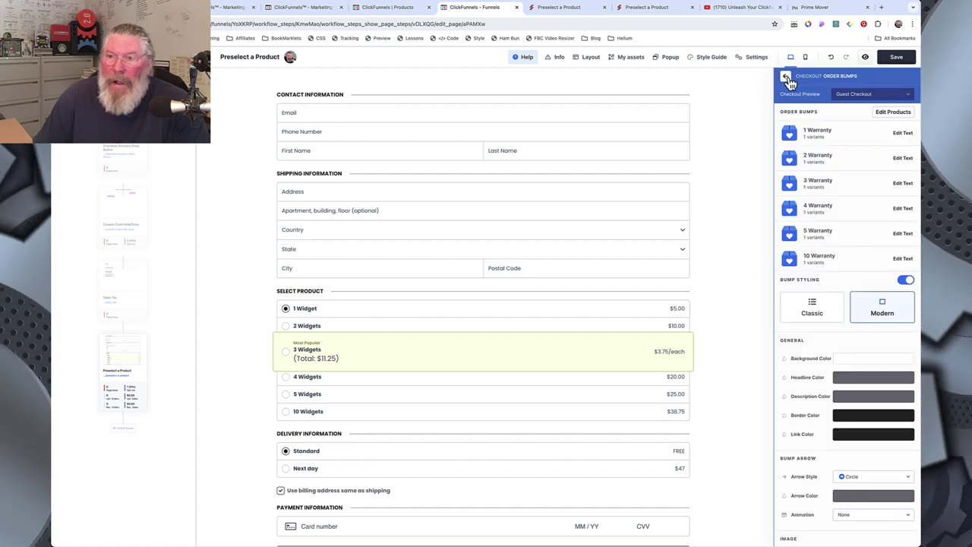
{"action": "left_click", "coordinate": [787, 78]}
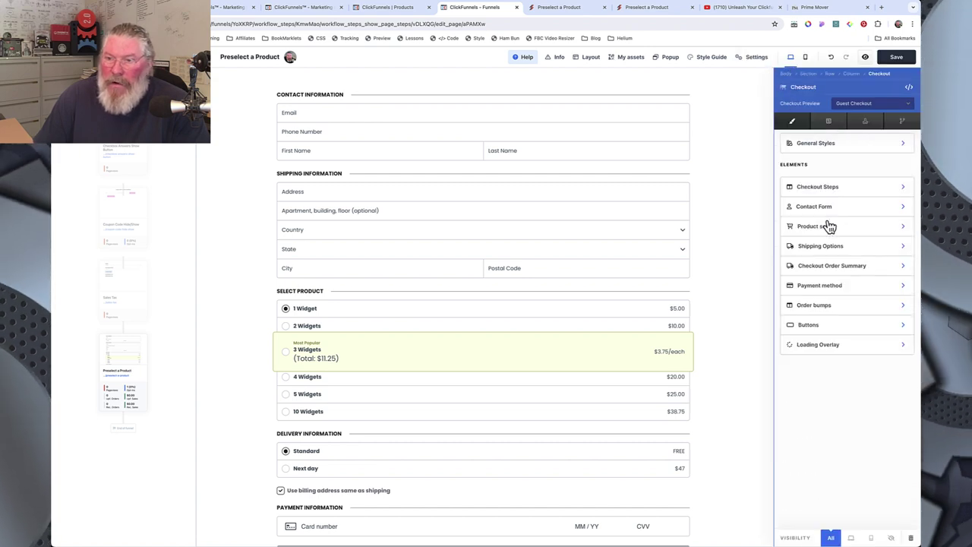
{"action": "left_click", "coordinate": [828, 227]}
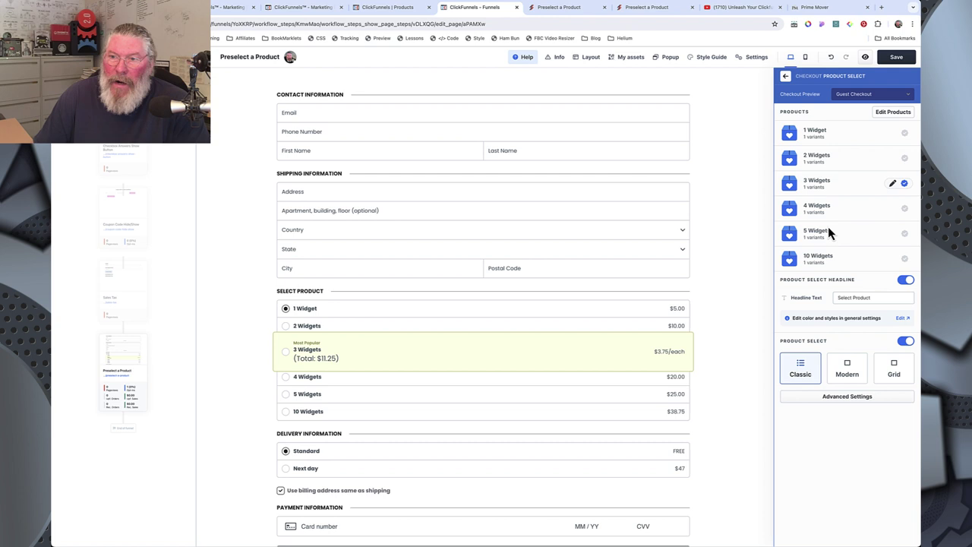
{"action": "left_click", "coordinate": [893, 113]}
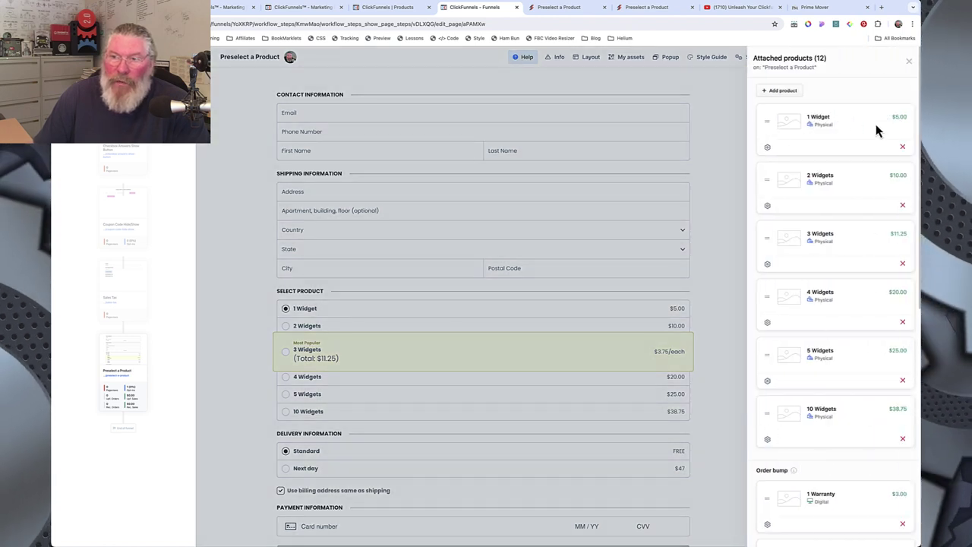
{"action": "left_click", "coordinate": [768, 265]}
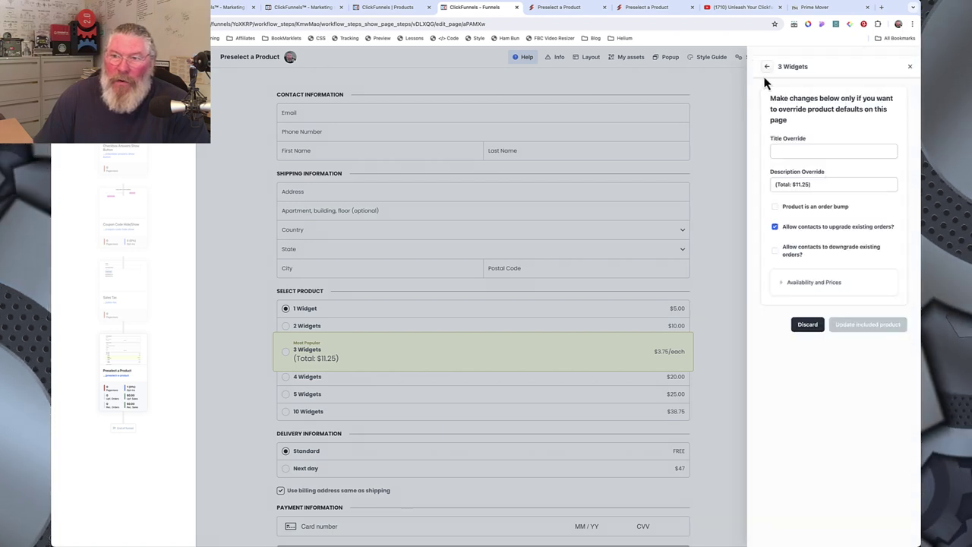
{"action": "left_click", "coordinate": [767, 67]}
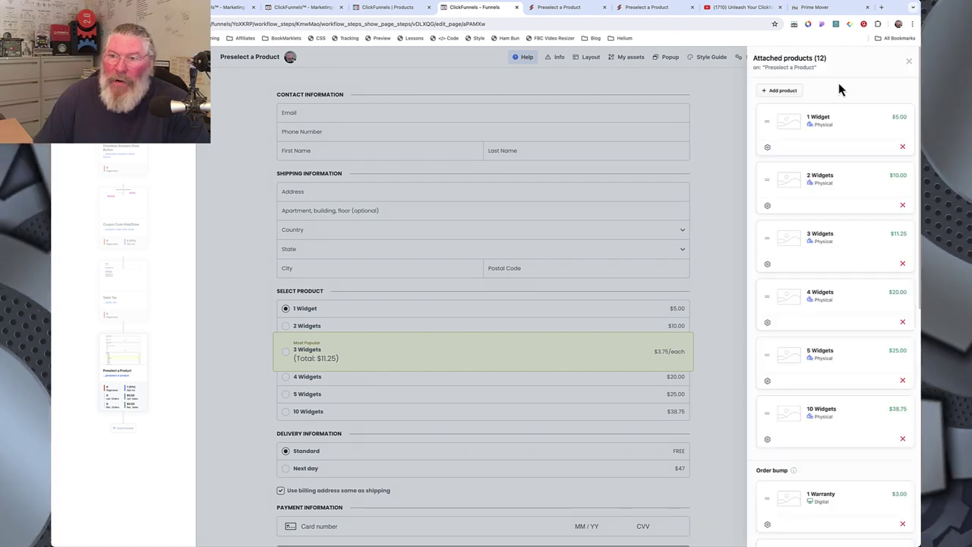
{"action": "left_click", "coordinate": [910, 65]}
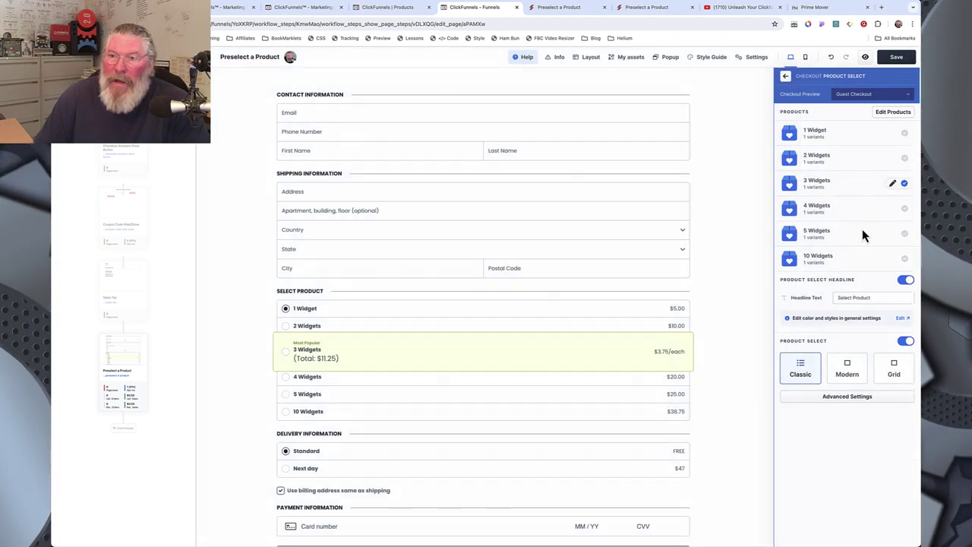
{"action": "left_click", "coordinate": [786, 77]}
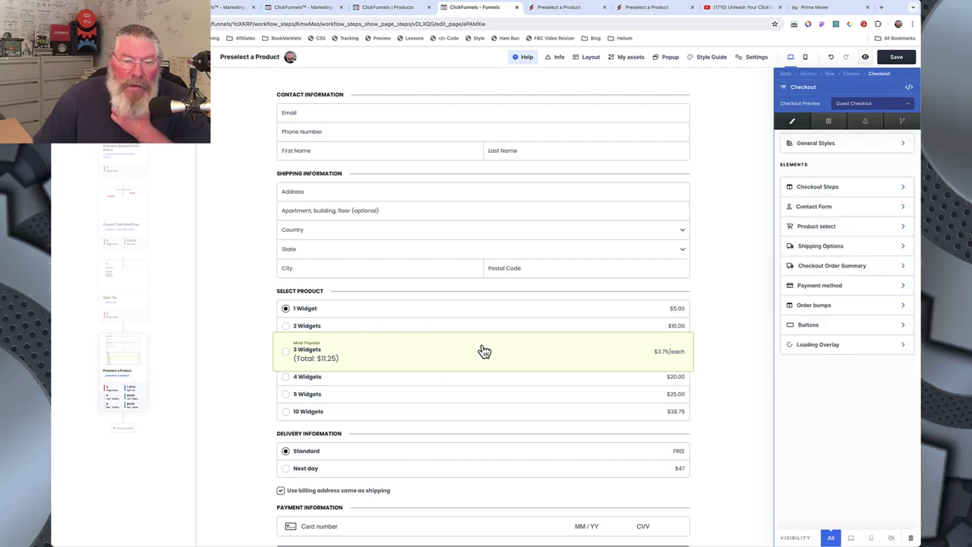
Look over the product choices and warranty order bumps on the checkout page in the editor
{"action": "scroll", "coordinate": [471, 334], "scroll_direction": "down", "scroll_amount": 1}
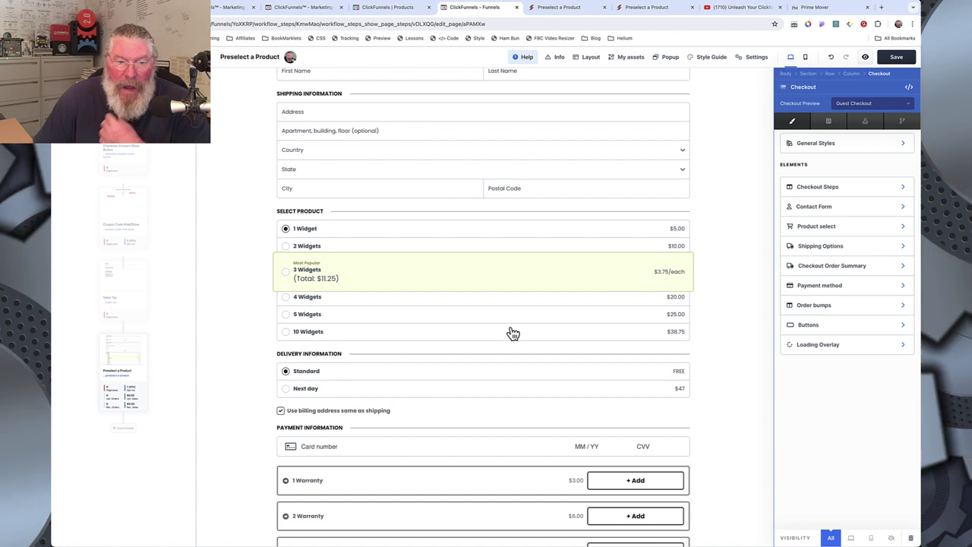
{"action": "scroll", "coordinate": [490, 303], "scroll_direction": "down", "scroll_amount": 3}
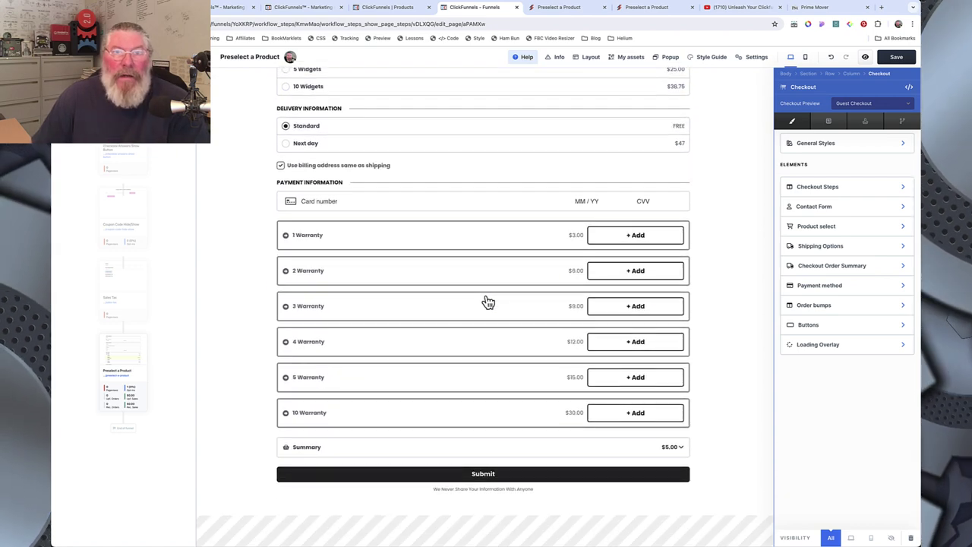
{"action": "scroll", "coordinate": [489, 303], "scroll_direction": "up", "scroll_amount": 3}
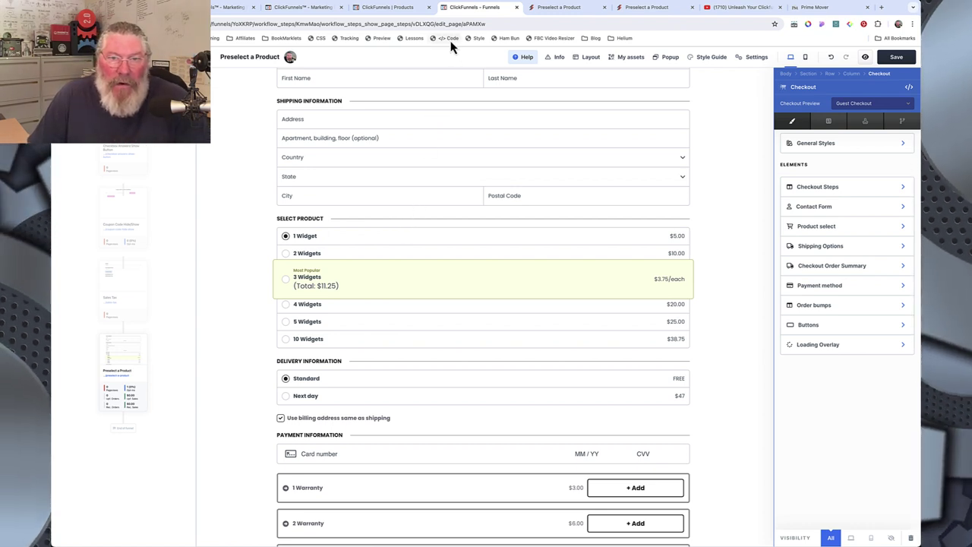
Show the page's custom CSS code, enlarge the code view, and close it
{"action": "left_click", "coordinate": [746, 119]}
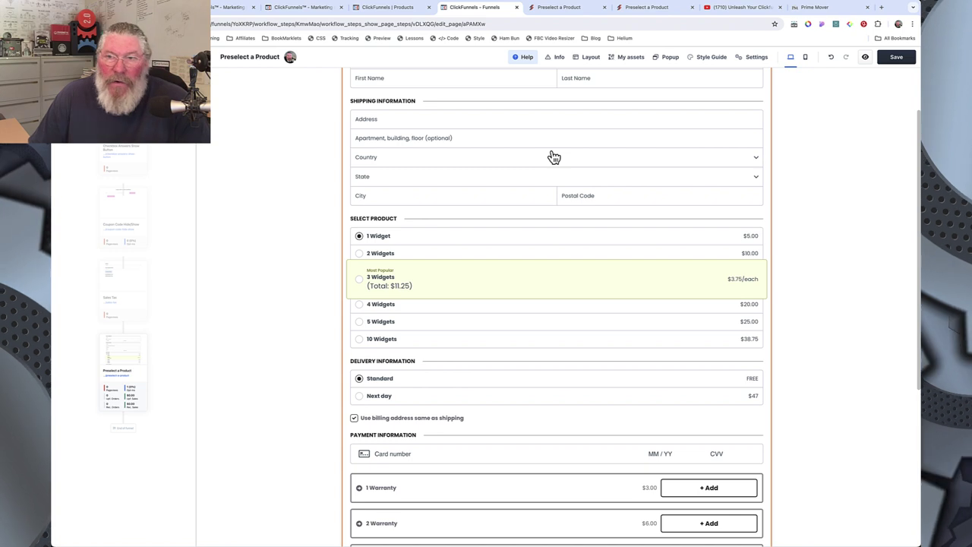
{"action": "left_click", "coordinate": [755, 59]}
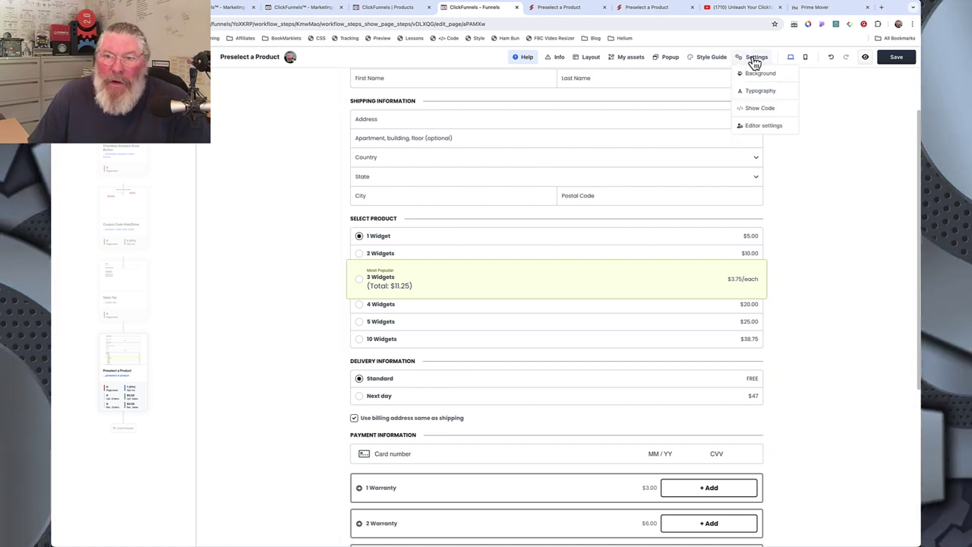
{"action": "left_click", "coordinate": [762, 110]}
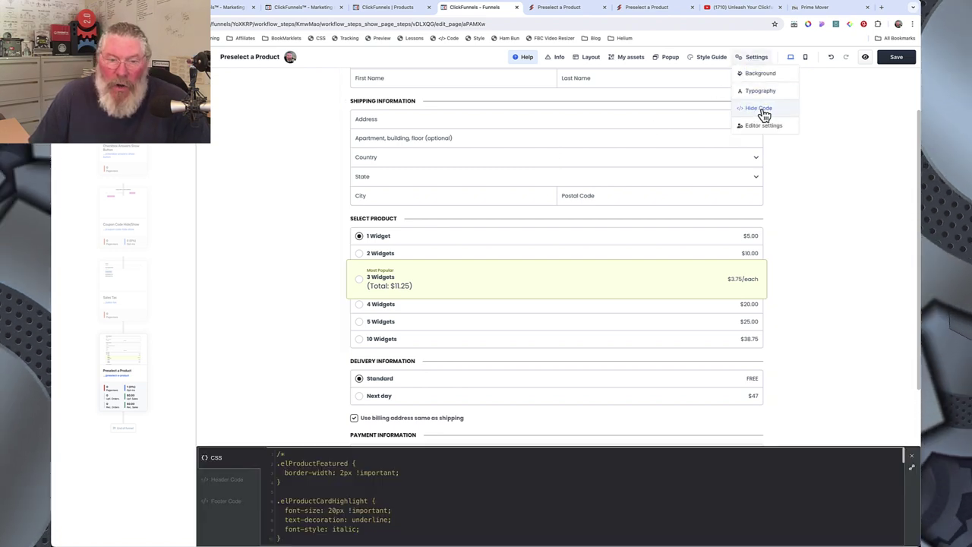
{"action": "left_click", "coordinate": [912, 470]}
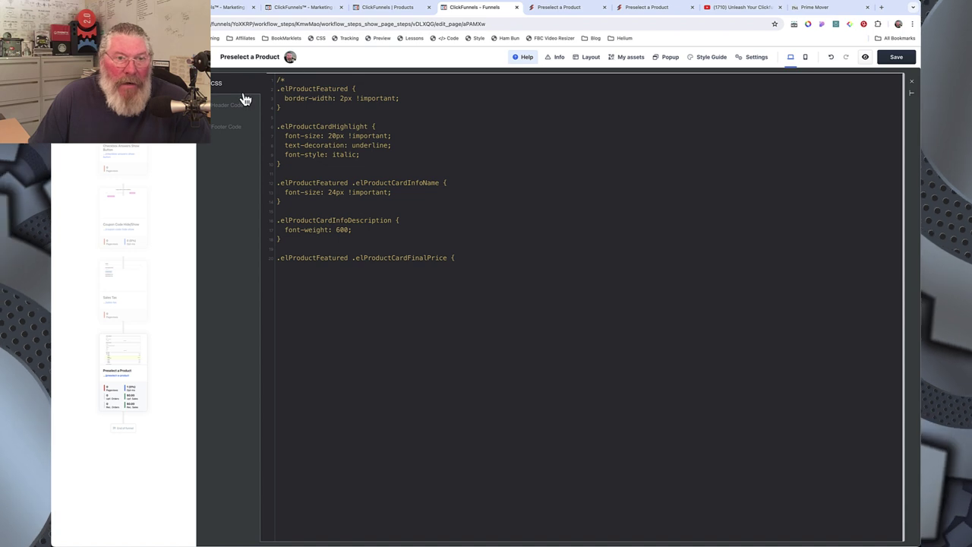
{"action": "left_click", "coordinate": [912, 83]}
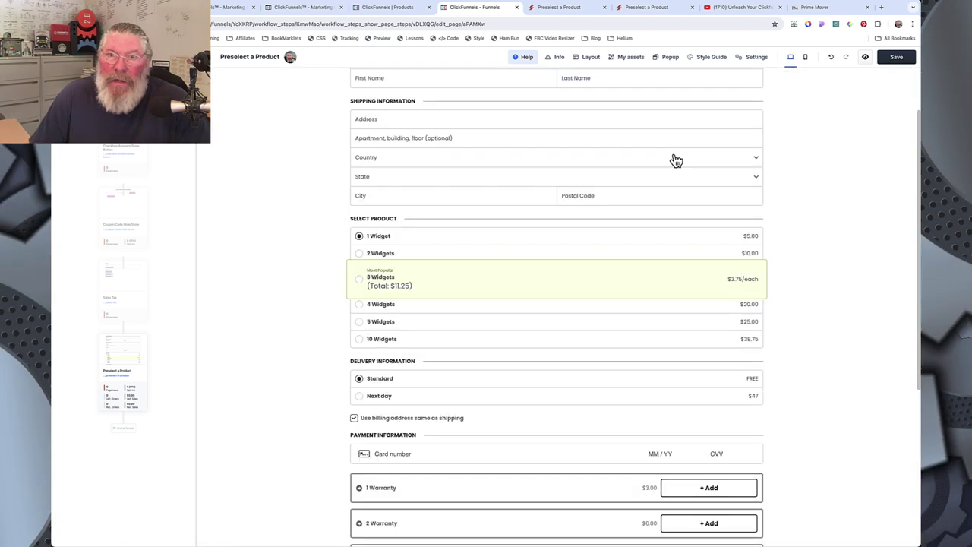
Activate the footer script with product = 3 by removing the /* and */ markers that comment it out
{"action": "left_click", "coordinate": [442, 38]}
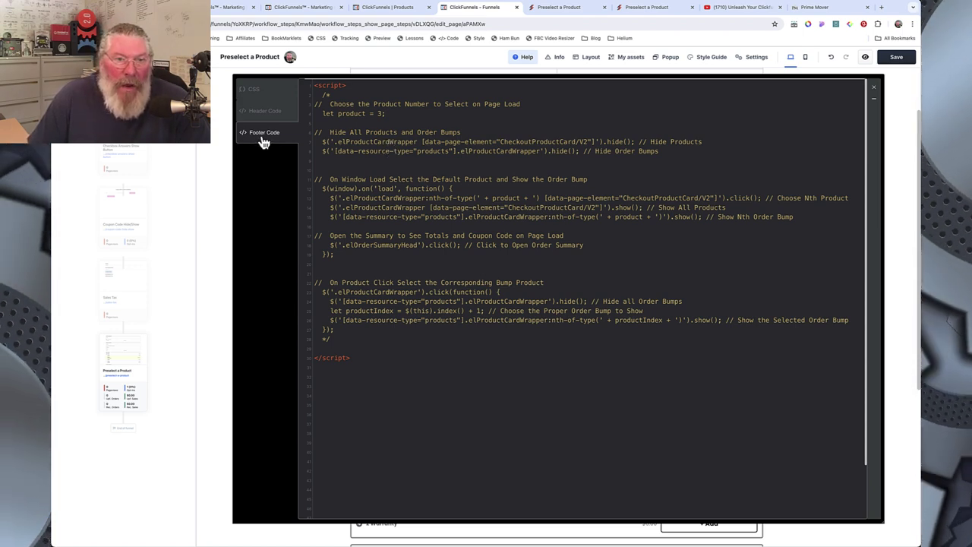
{"action": "left_click", "coordinate": [331, 94]}
{"action": "key", "text": "BackSpace"}
{"action": "key", "text": "BackSpace"}
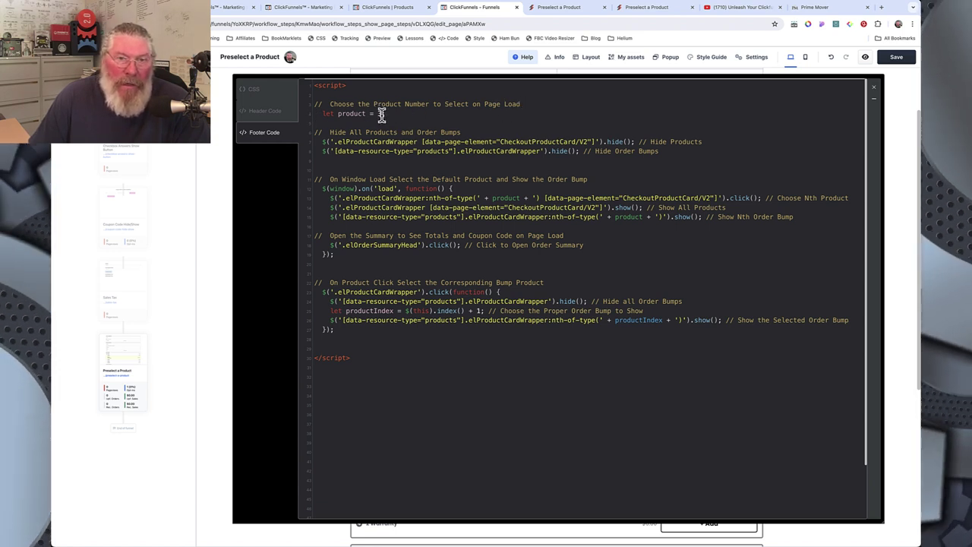
Check the product selection in the checkout preview, and close the page's footer code
{"action": "left_click", "coordinate": [562, 8]}
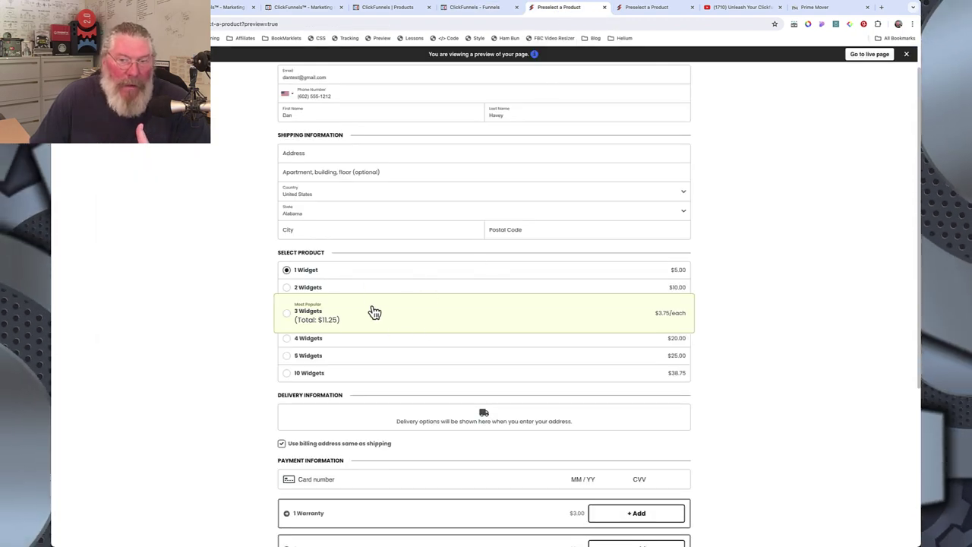
{"action": "left_click", "coordinate": [479, 9]}
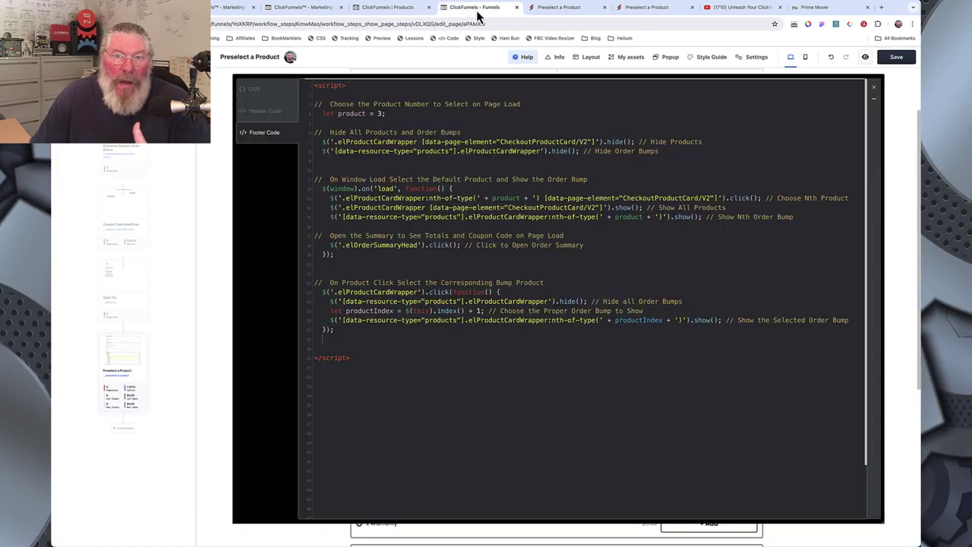
{"action": "left_click", "coordinate": [877, 91]}
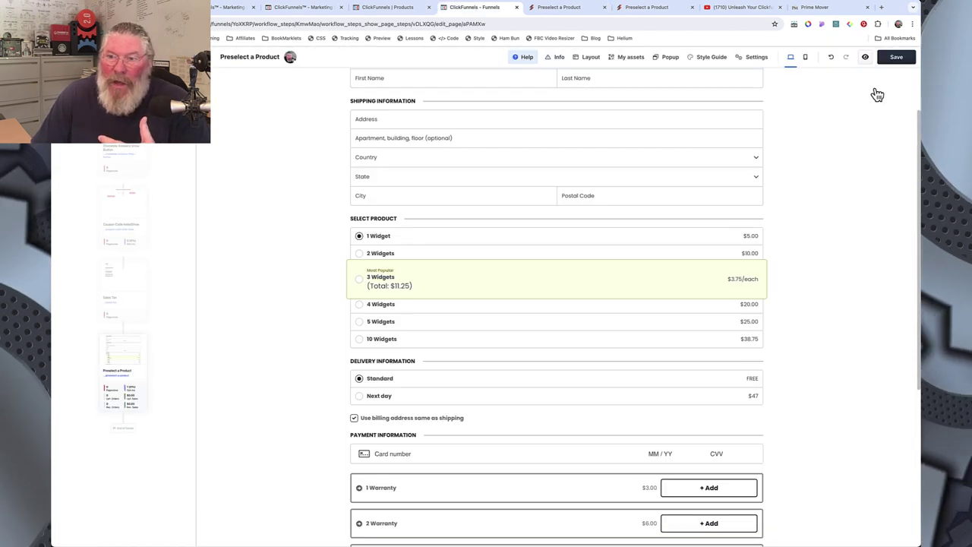
Recheck the featured mark on 3 Widgets in the product select settings, and reopen the footer code
{"action": "left_click", "coordinate": [643, 276]}
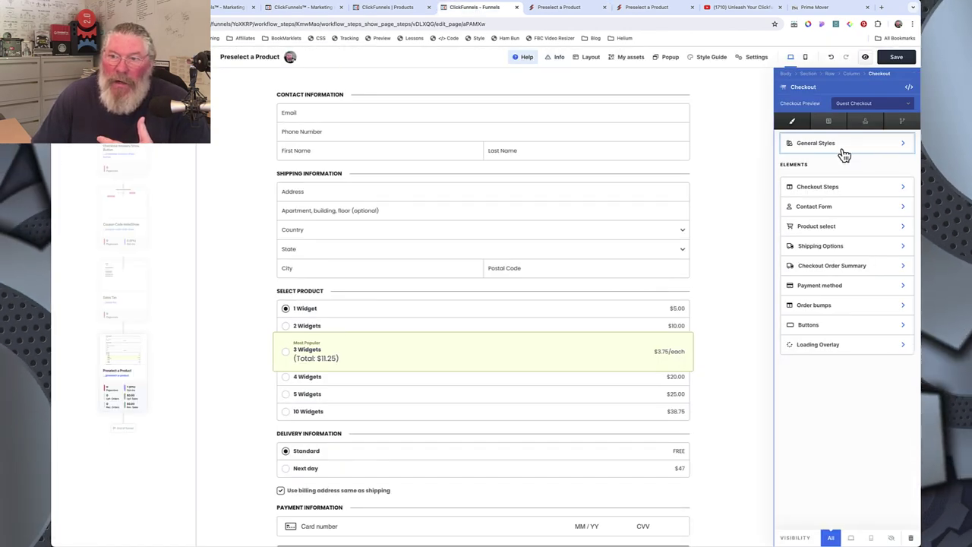
{"action": "left_click", "coordinate": [833, 228]}
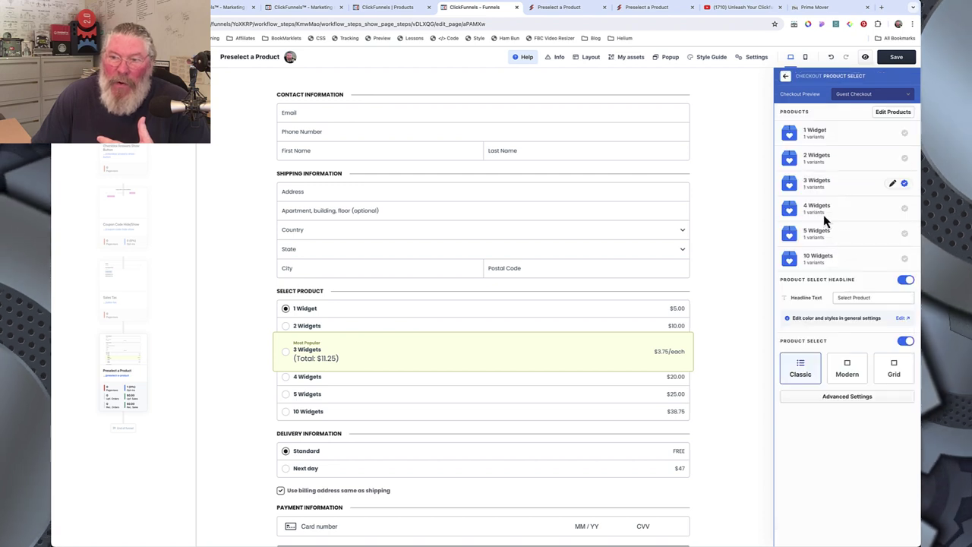
{"action": "left_click", "coordinate": [905, 185]}
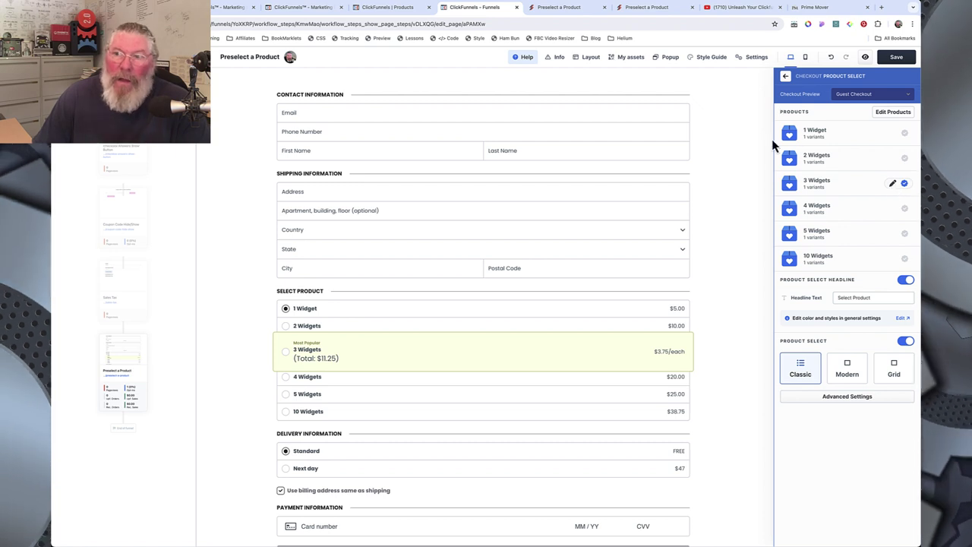
{"action": "left_click", "coordinate": [739, 181]}
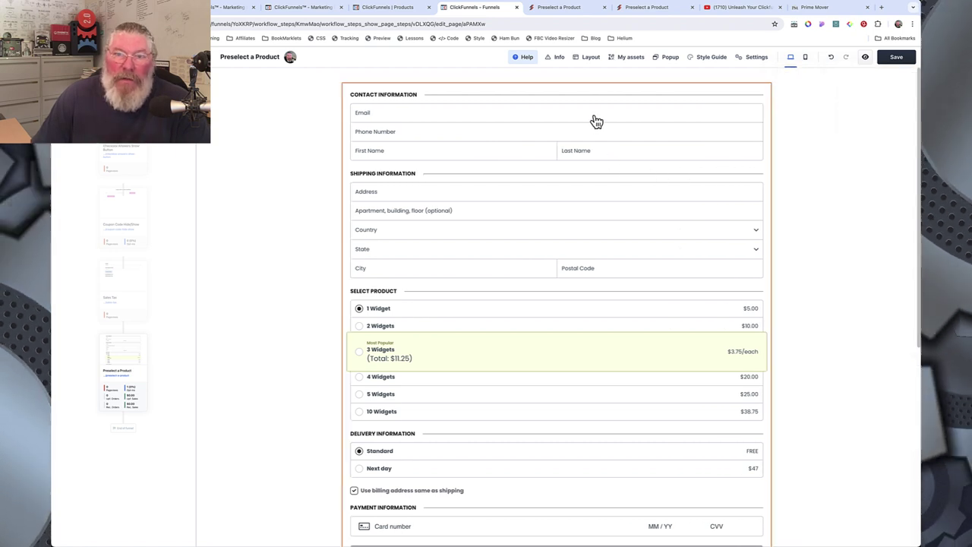
{"action": "left_click", "coordinate": [441, 39]}
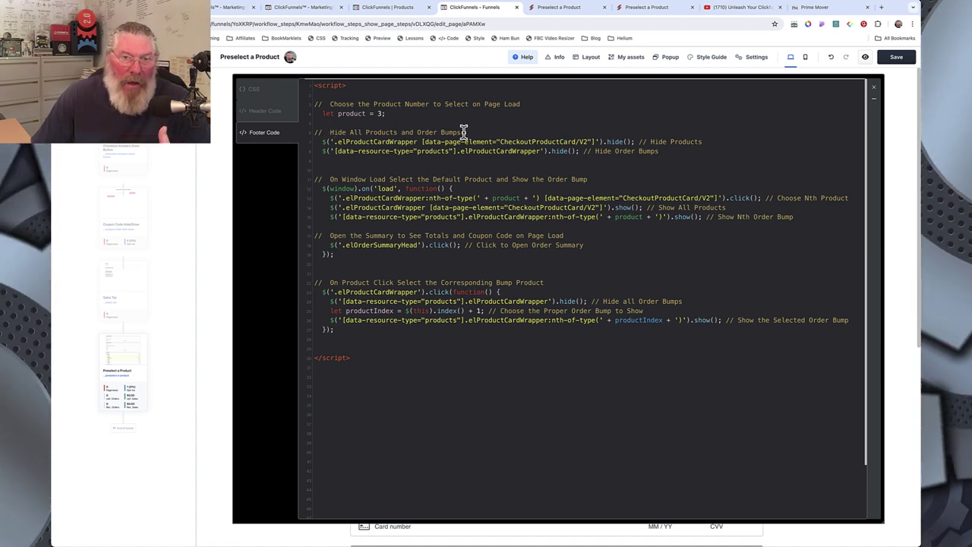
Compare the footer script with the widget choices and warranty order bumps in the checkout preview
{"action": "left_click", "coordinate": [555, 11]}
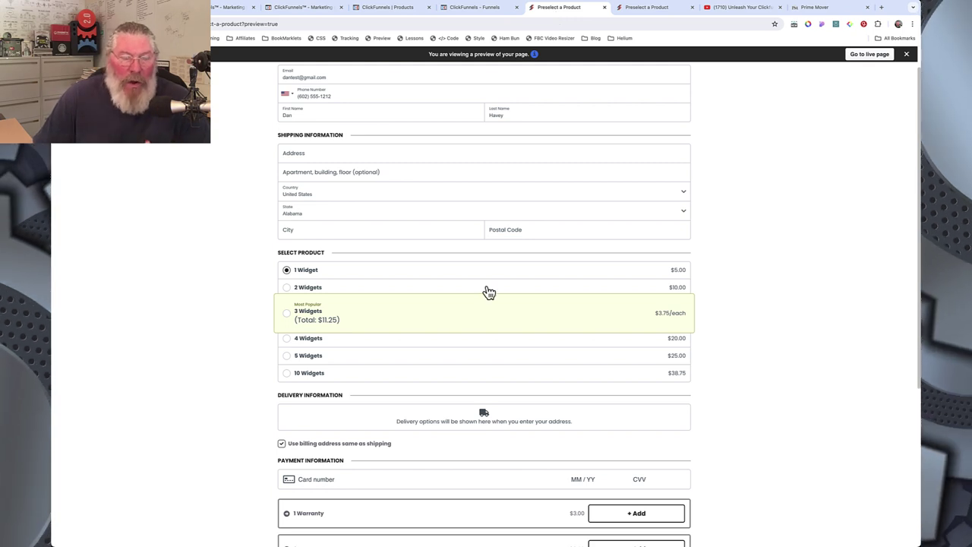
{"action": "left_click", "coordinate": [477, 9]}
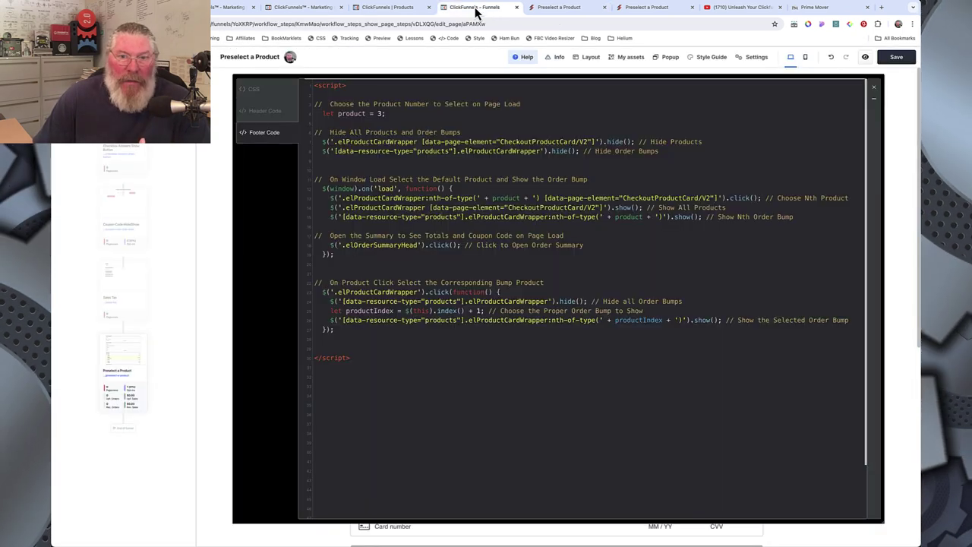
{"action": "left_click", "coordinate": [552, 15]}
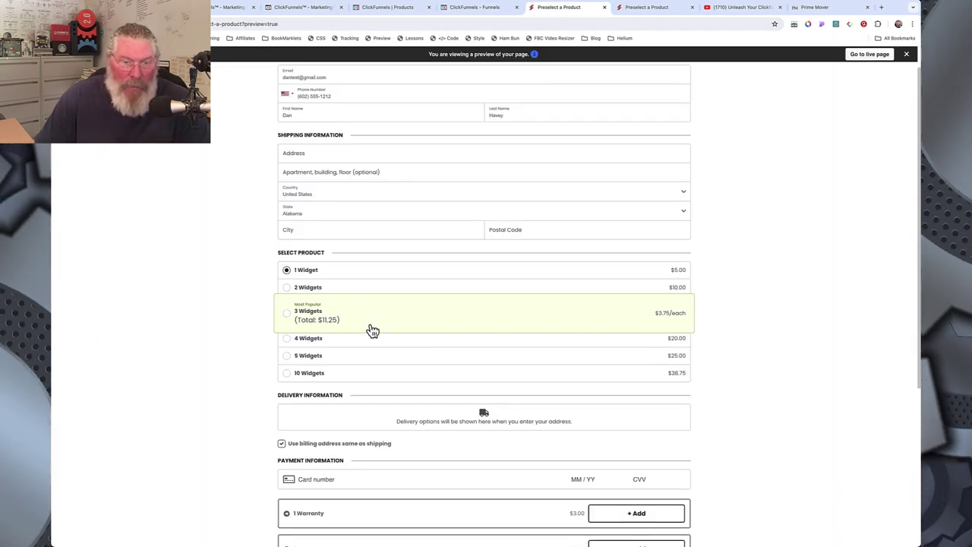
{"action": "scroll", "coordinate": [372, 331], "scroll_direction": "down", "scroll_amount": 3}
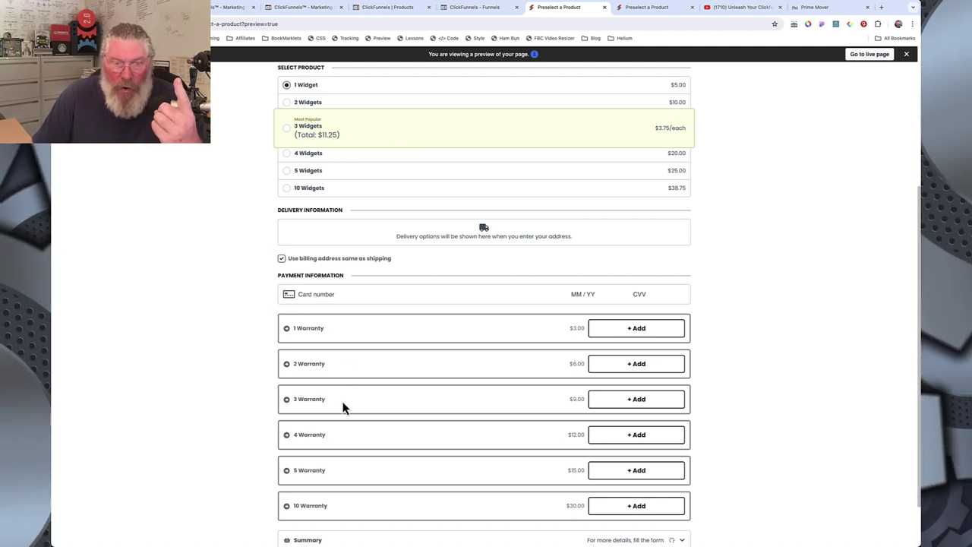
Test 4 Widgets, 10 Widgets and 3 Widgets in the scripted checkout preview to check the matching warranty order bump
{"action": "left_click", "coordinate": [636, 14]}
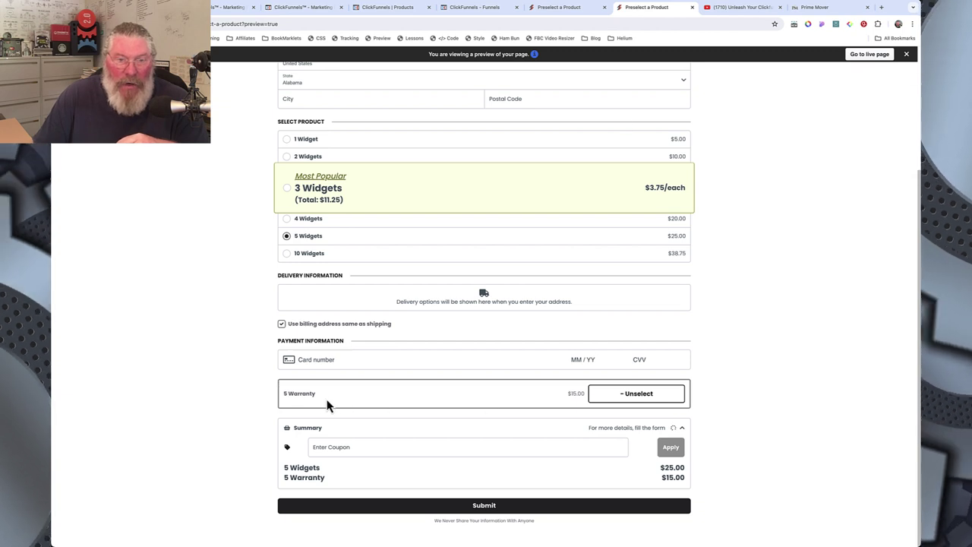
{"action": "left_click", "coordinate": [311, 222]}
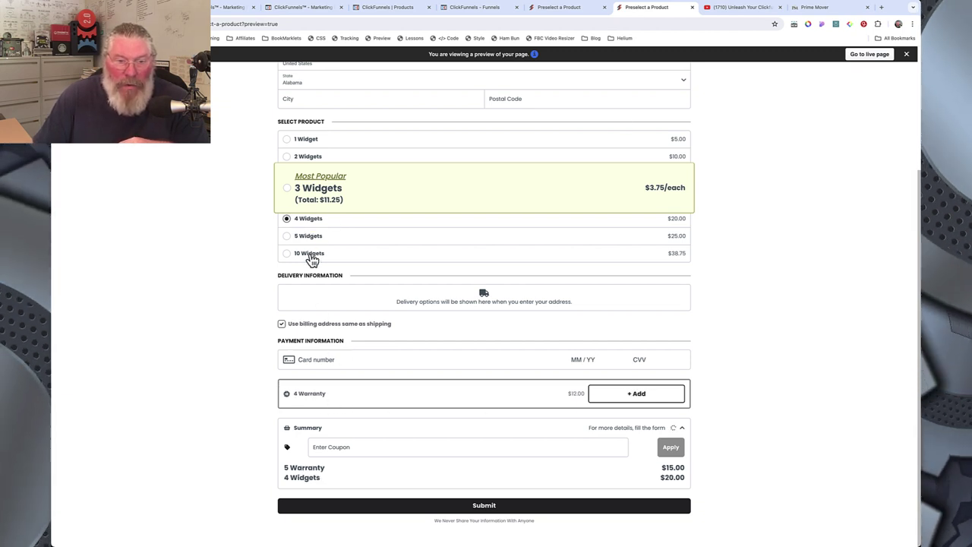
{"action": "left_click", "coordinate": [310, 253]}
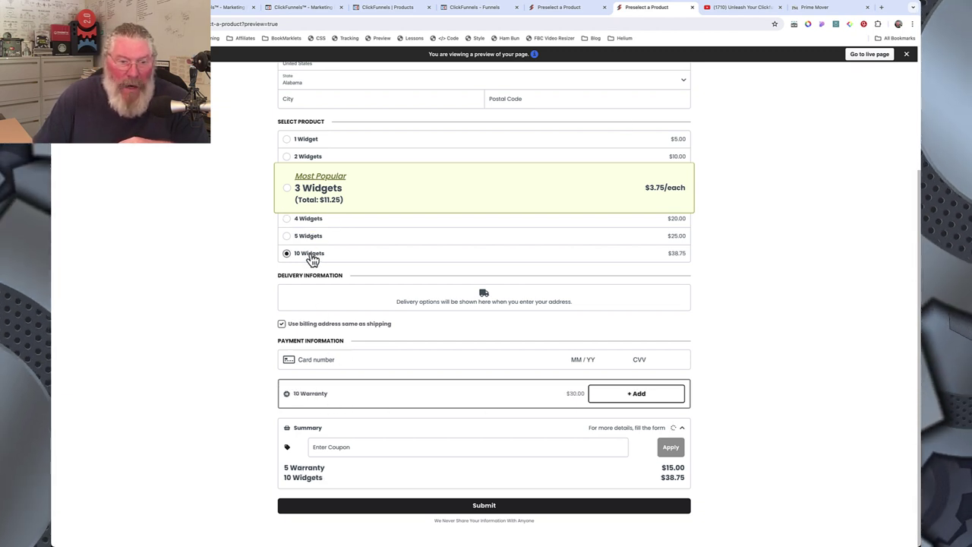
{"action": "left_click", "coordinate": [289, 192]}
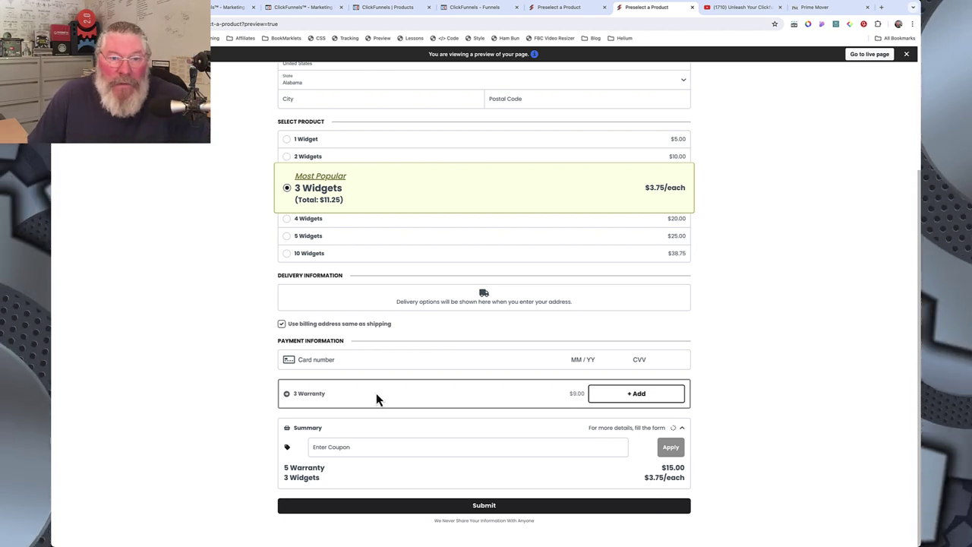
Review the footer script against the product list and warranty order bumps in the unscripted checkout preview
{"action": "left_click", "coordinate": [480, 9]}
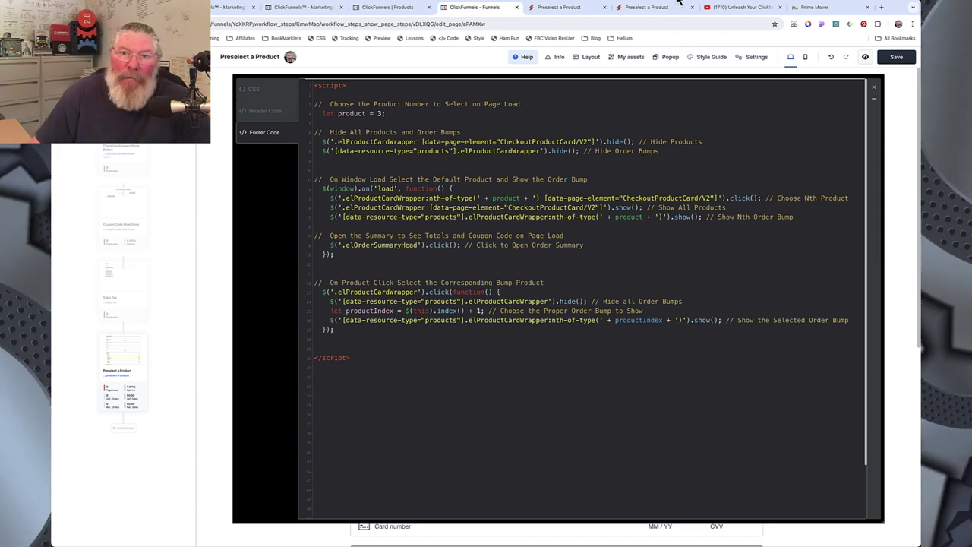
{"action": "left_click", "coordinate": [569, 9]}
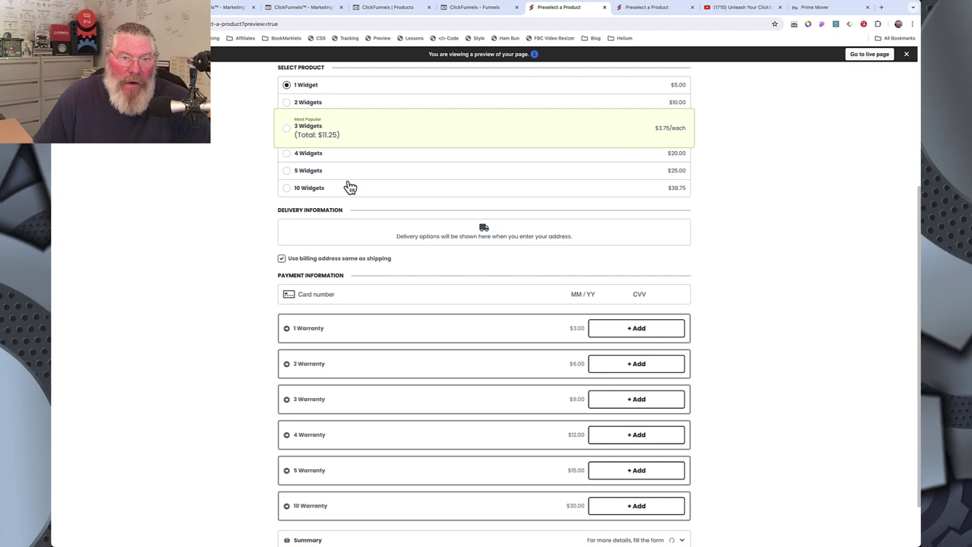
{"action": "scroll", "coordinate": [348, 182], "scroll_direction": "up", "scroll_amount": 1}
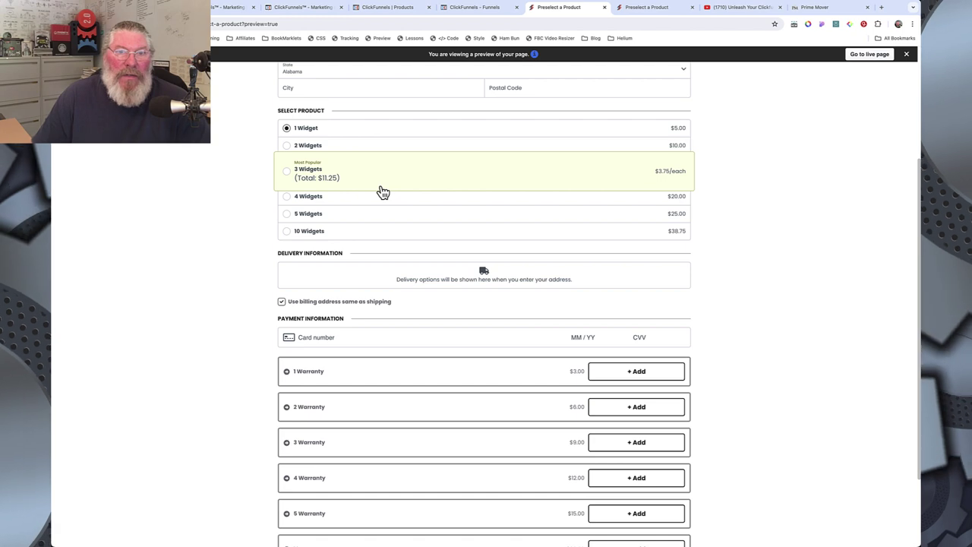
Close the footer code, try the 2 Step and 3 Step checkout layouts, and return the checkout to 1 Step
{"action": "left_click", "coordinate": [487, 9]}
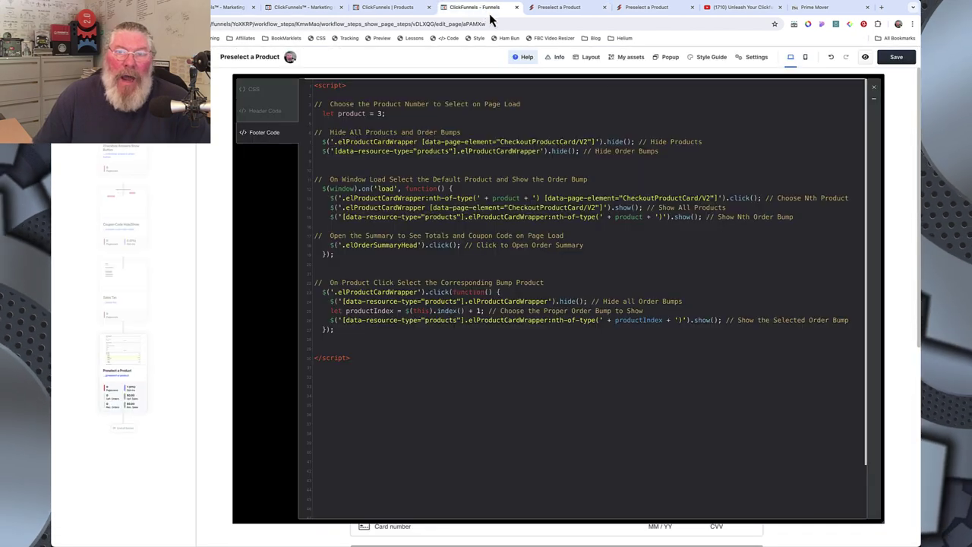
{"action": "left_click", "coordinate": [874, 88]}
{"action": "left_click", "coordinate": [696, 154]}
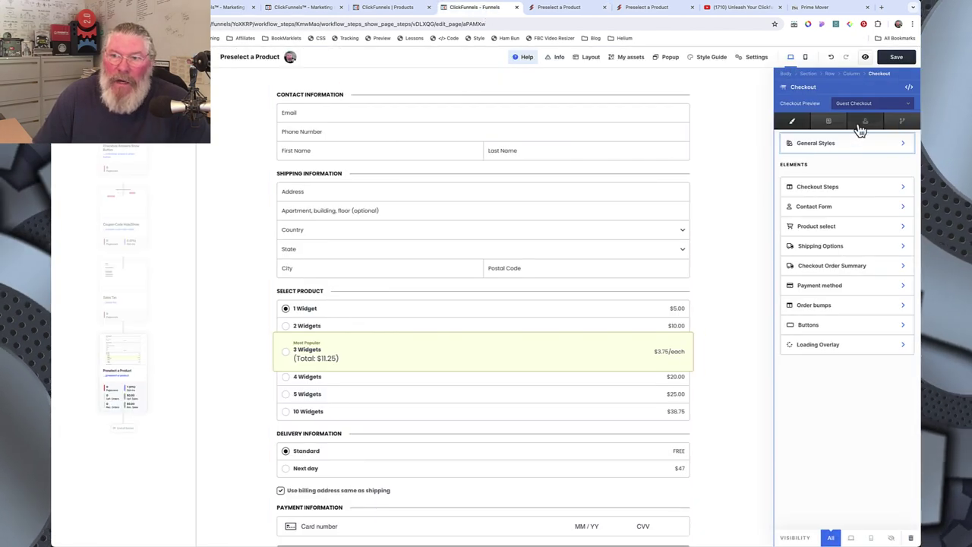
{"action": "left_click", "coordinate": [819, 187]}
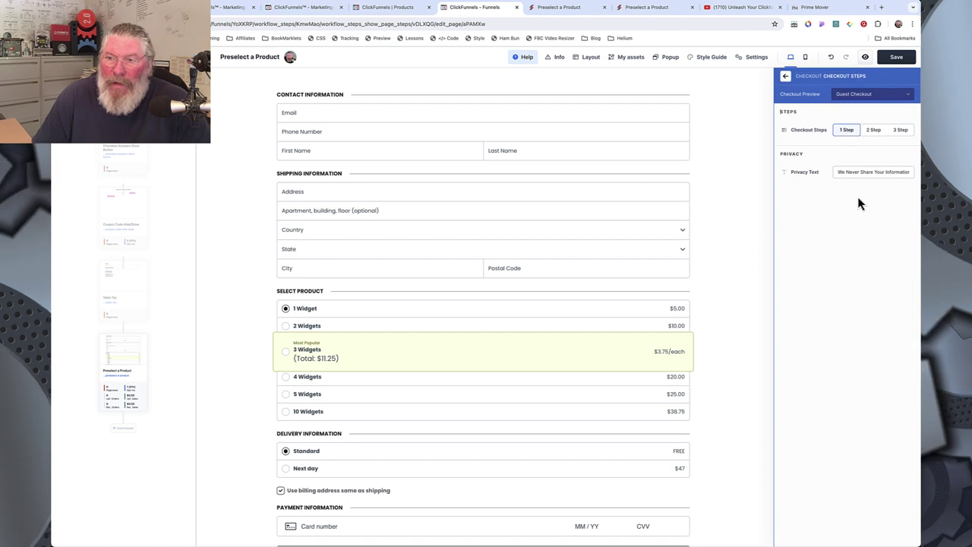
{"action": "left_click", "coordinate": [874, 130]}
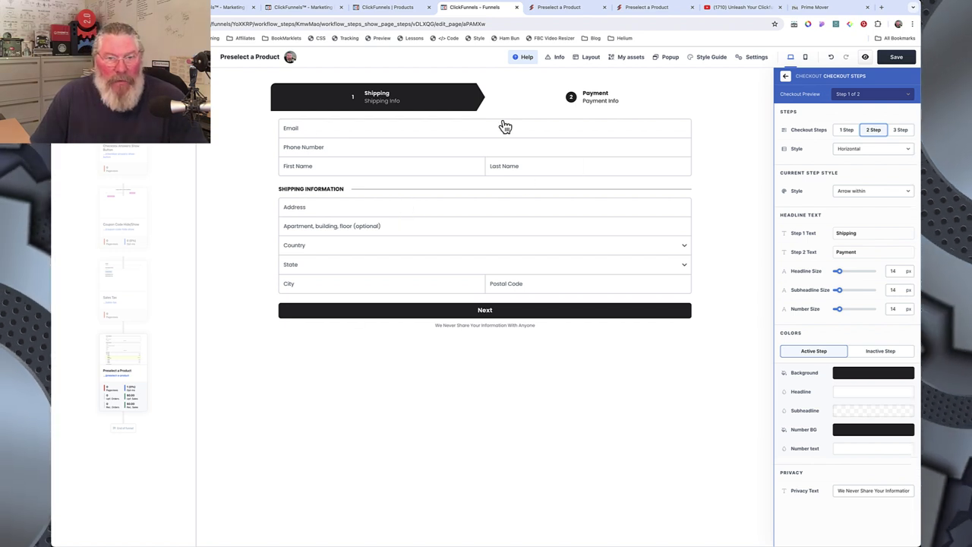
{"action": "left_click", "coordinate": [901, 131]}
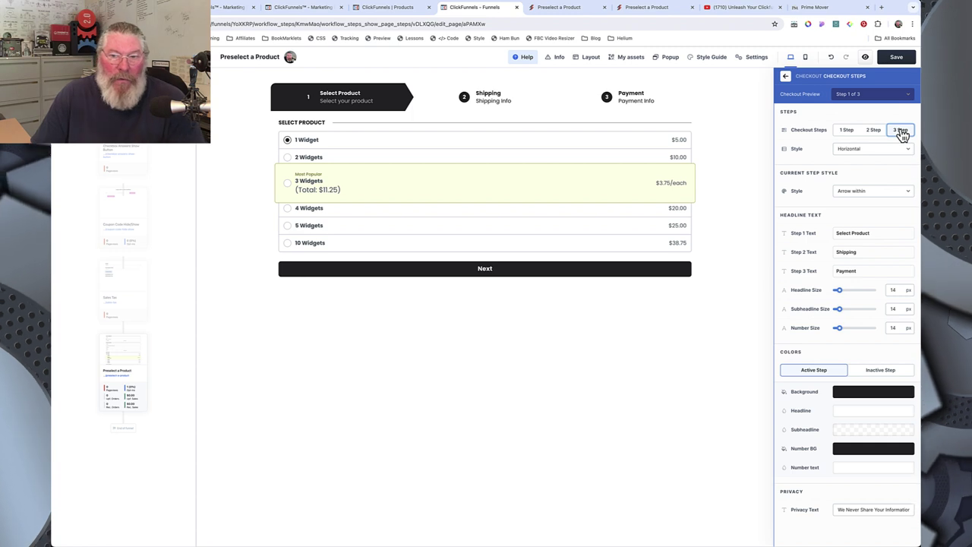
{"action": "left_click", "coordinate": [847, 131]}
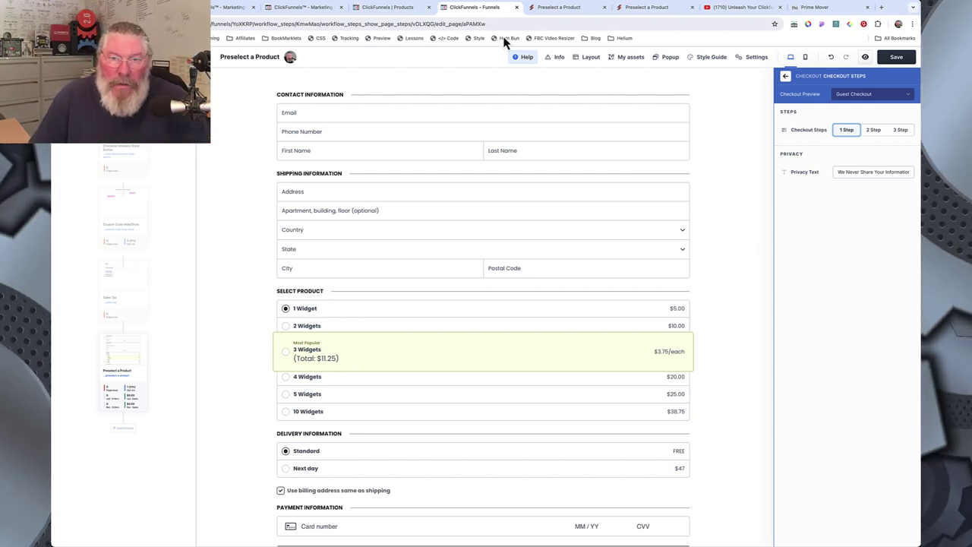
Reopen the footer code and examine the window load function and the .elProductCardWrapper selector in its product selection line
{"action": "left_click", "coordinate": [446, 40]}
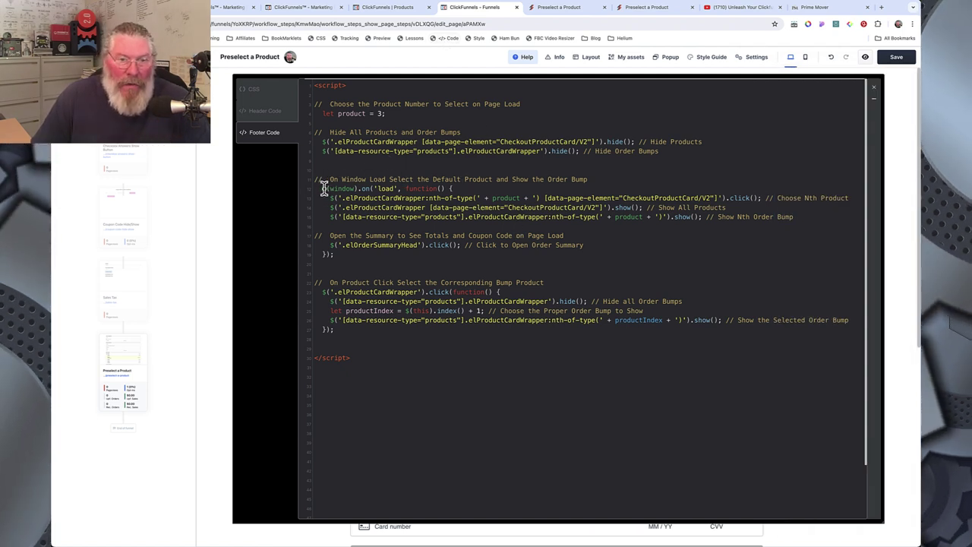
{"action": "left_click_drag", "start_coordinate": [321, 188], "coordinate": [456, 187]}
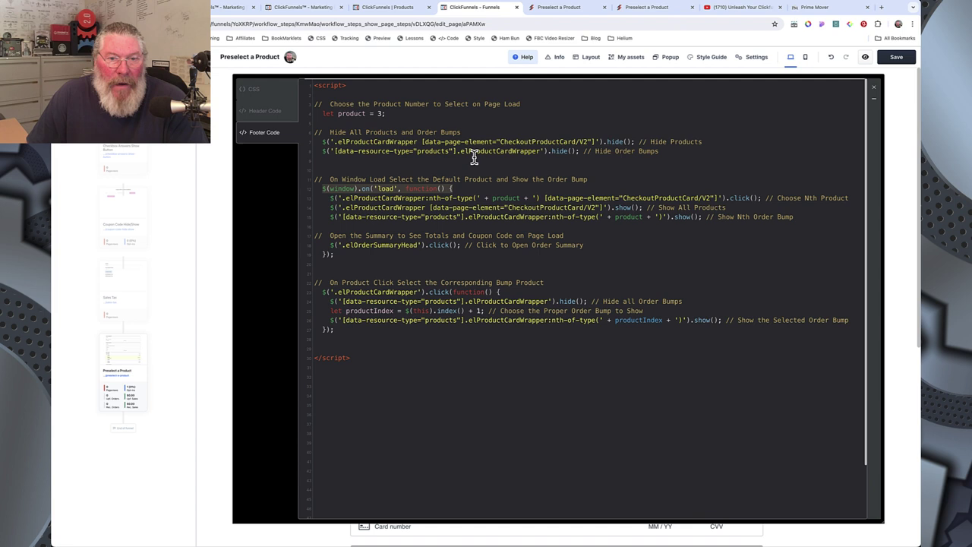
{"action": "left_click", "coordinate": [425, 225]}
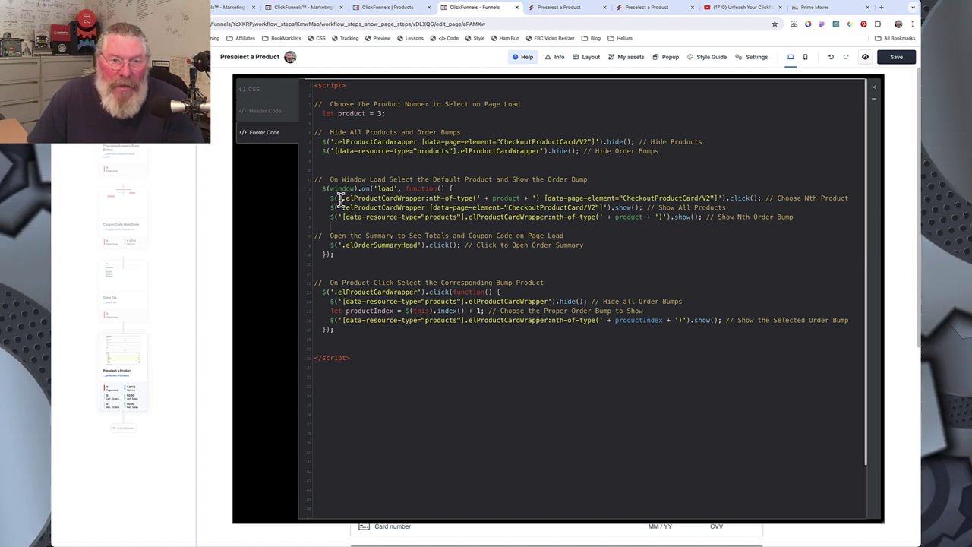
{"action": "left_click_drag", "start_coordinate": [341, 199], "coordinate": [426, 199]}
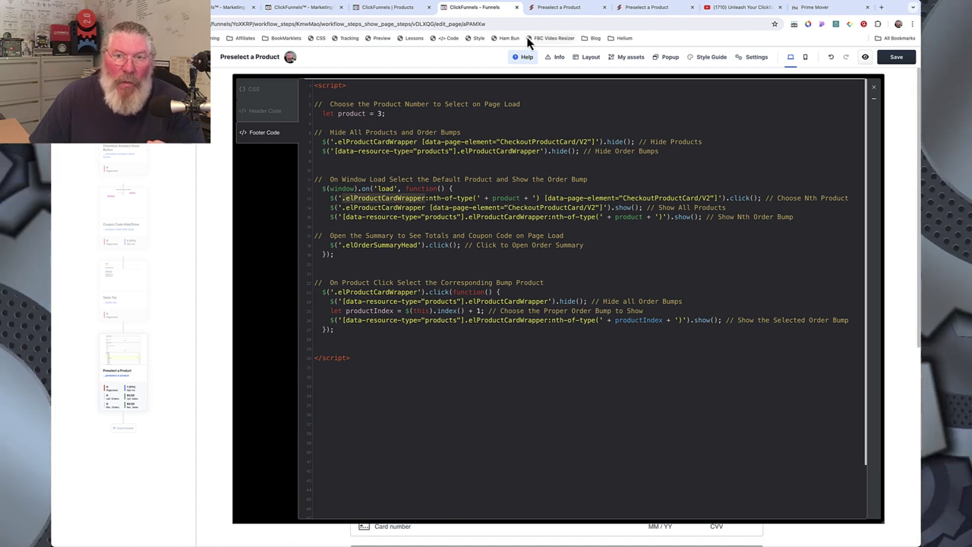
Select 3 Widgets in the unscripted checkout preview and compare the choice with the footer script's product selection line
{"action": "left_click", "coordinate": [557, 15]}
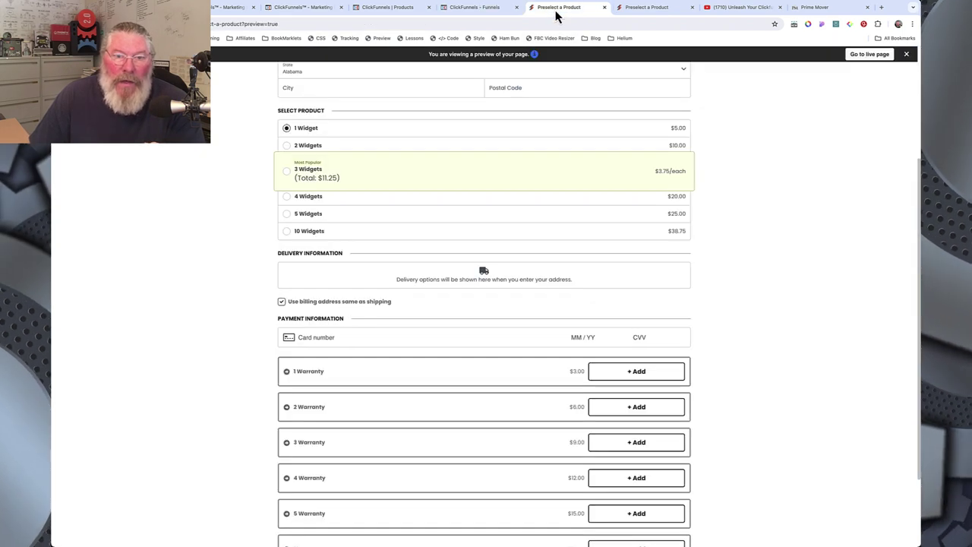
{"action": "left_click", "coordinate": [288, 173]}
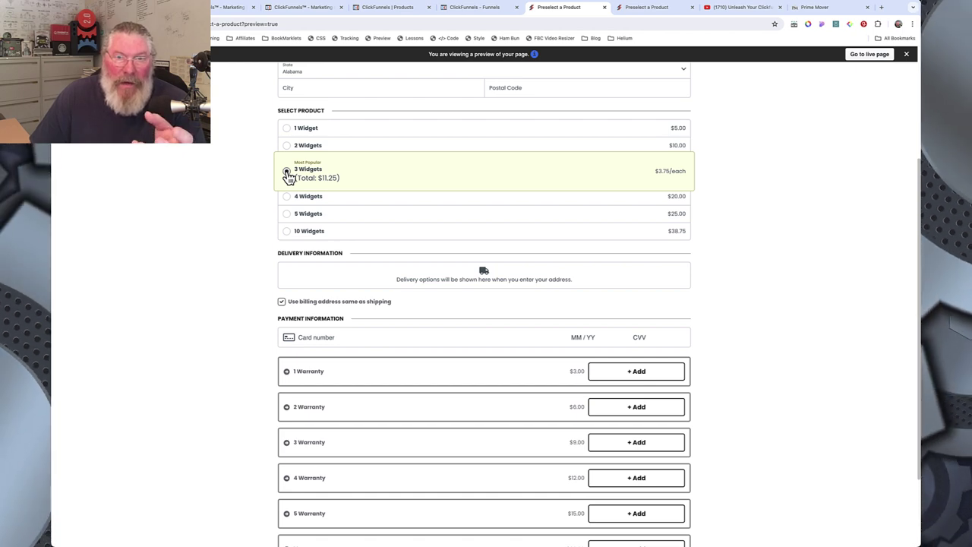
{"action": "left_click", "coordinate": [478, 11]}
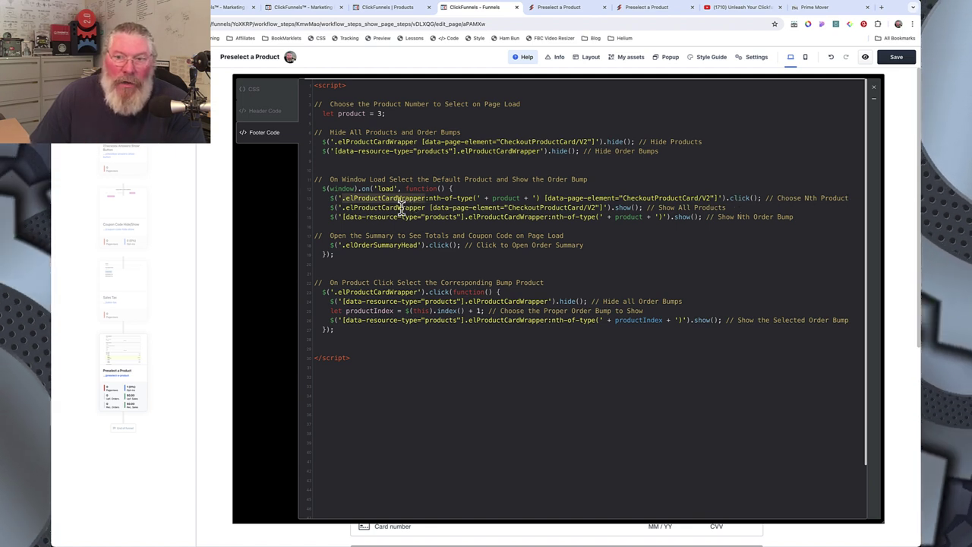
{"action": "left_click", "coordinate": [562, 8]}
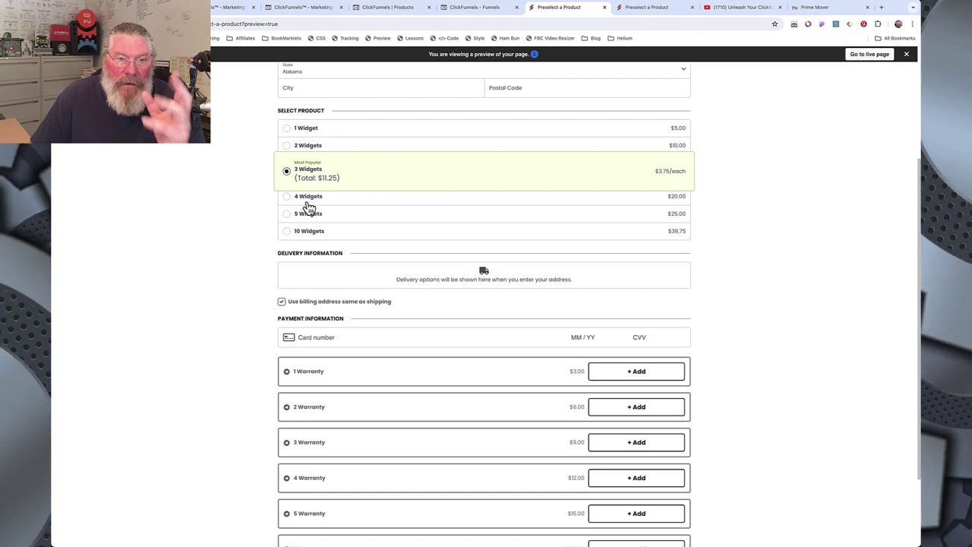
{"action": "left_click", "coordinate": [463, 7]}
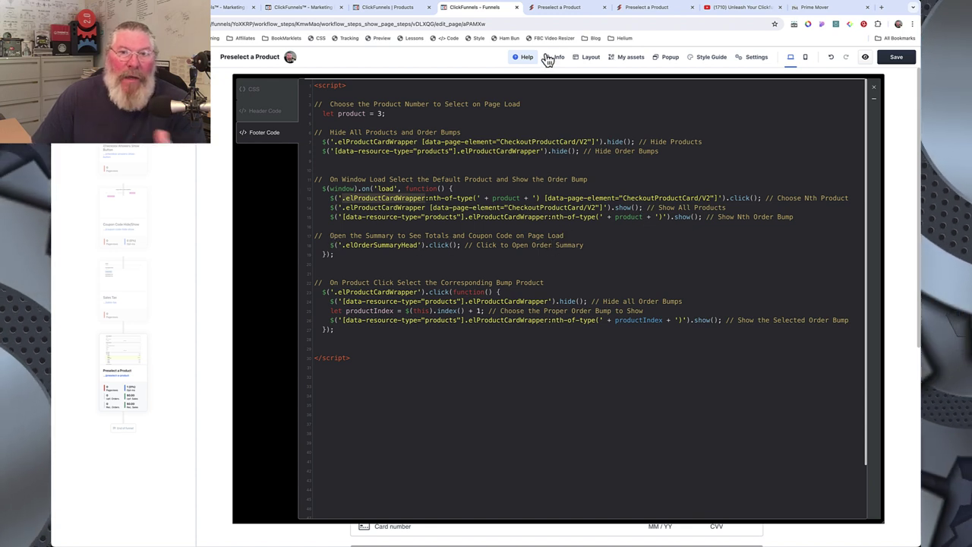
Collapse and reopen the order summary in the scripted checkout preview, and review the footer script again
{"action": "left_click", "coordinate": [627, 12]}
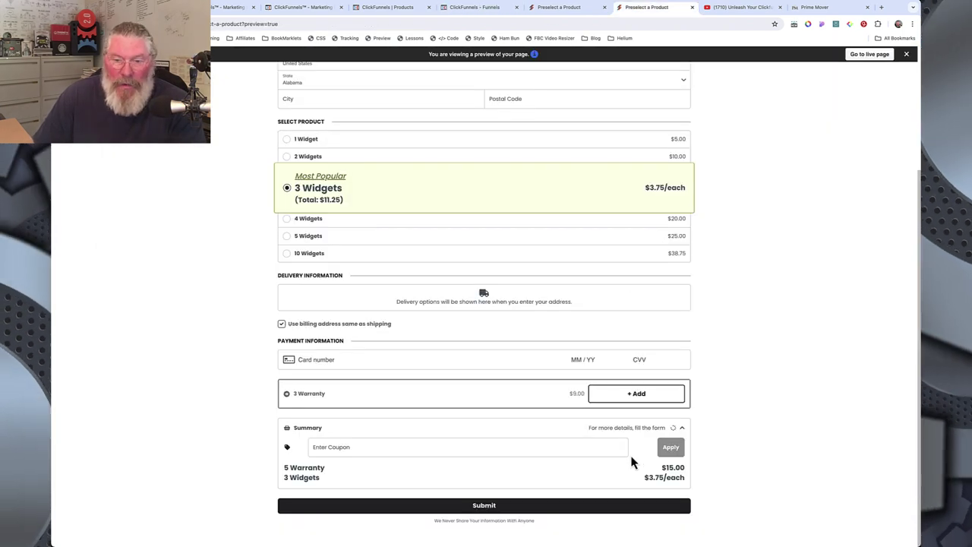
{"action": "left_click", "coordinate": [582, 433]}
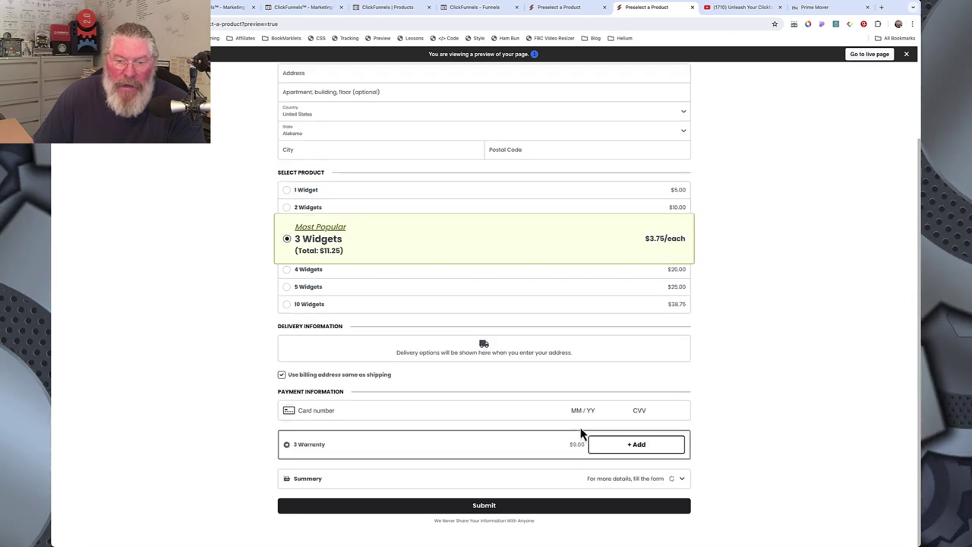
{"action": "left_click", "coordinate": [553, 479]}
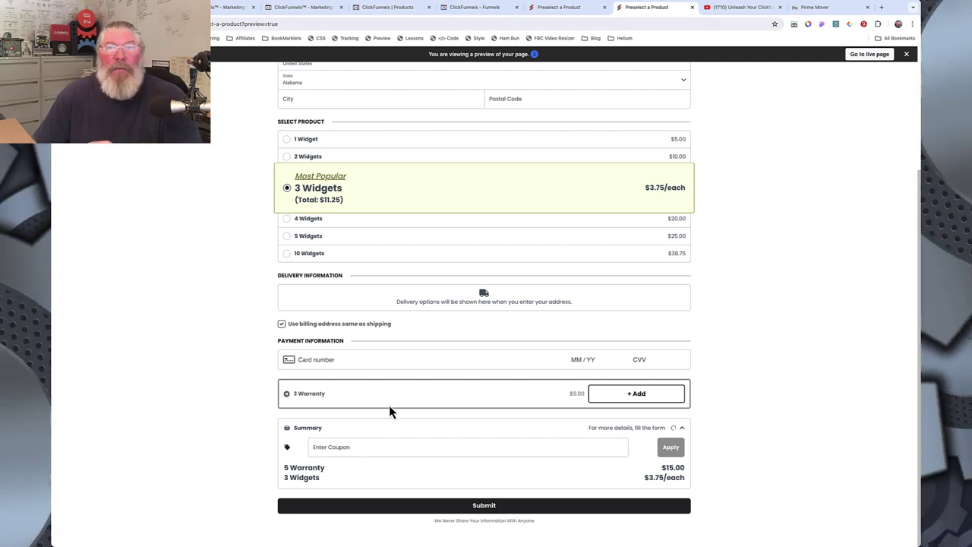
{"action": "left_click", "coordinate": [475, 13]}
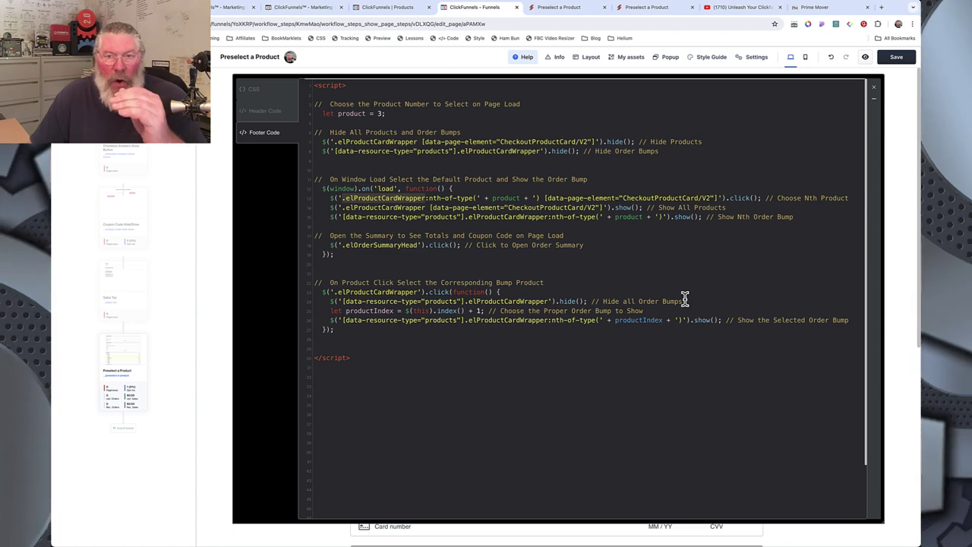
Switch between 5, 4 and 10 Widgets in the scripted preview, ending on 5 Widgets, to check the warranty offer and summary
{"action": "left_click", "coordinate": [630, 14]}
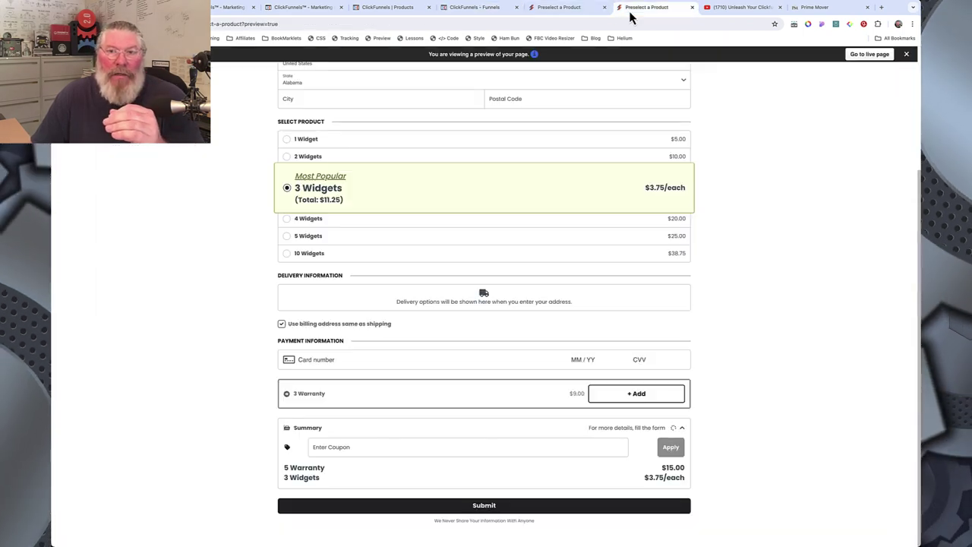
{"action": "left_click", "coordinate": [295, 238]}
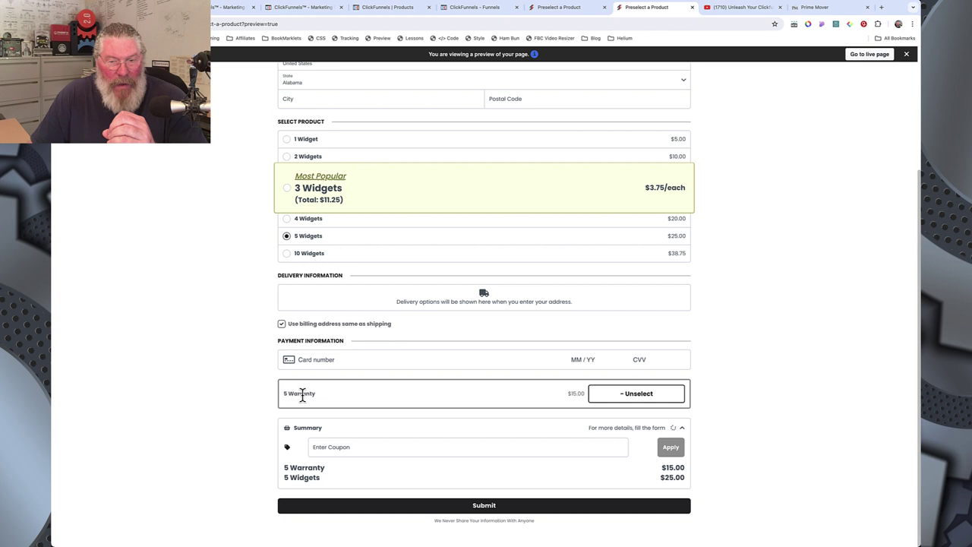
{"action": "left_click", "coordinate": [309, 223]}
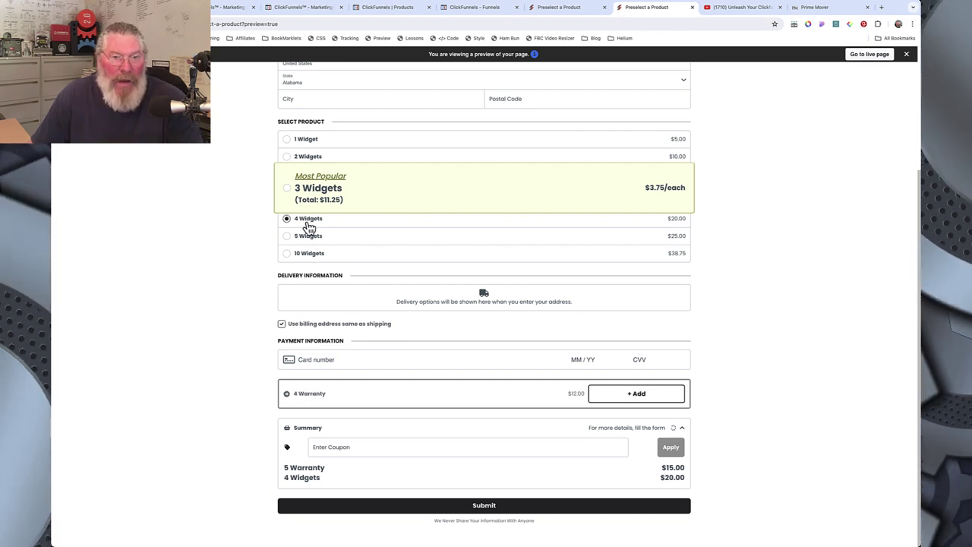
{"action": "left_click", "coordinate": [310, 259]}
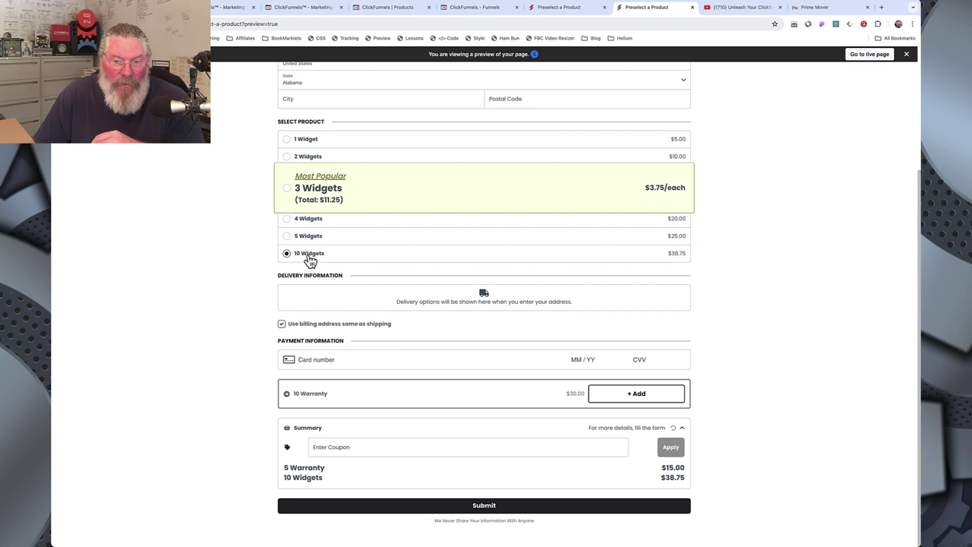
{"action": "left_click", "coordinate": [310, 238]}
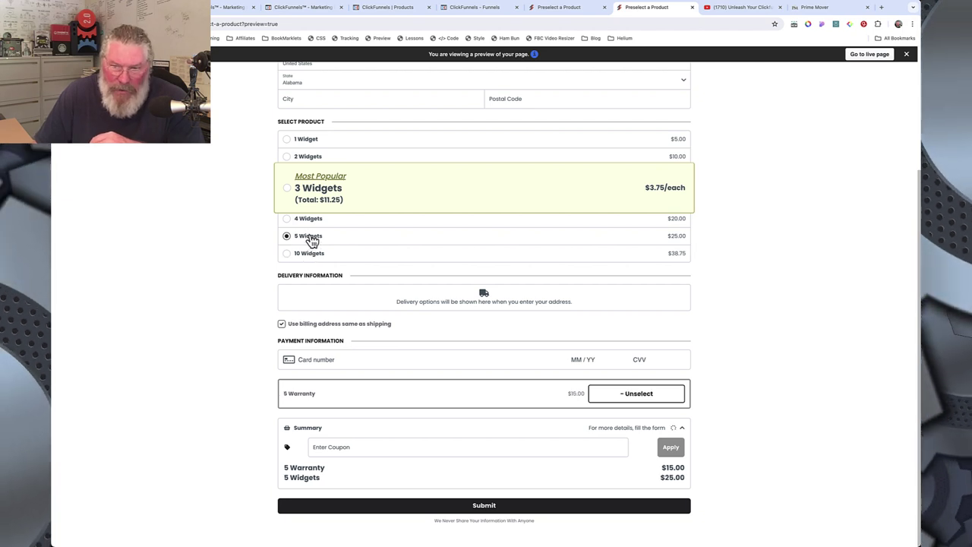
{"action": "left_click", "coordinate": [310, 219]}
{"action": "left_click", "coordinate": [311, 237]}
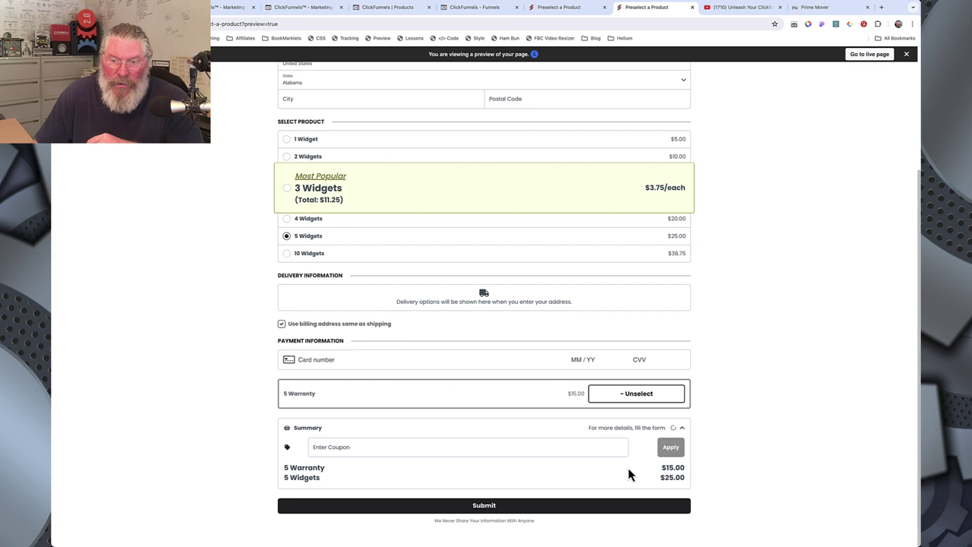
Select 10 Widgets in the scripted preview, add the 10 Warranty order bump, and return to the footer script
{"action": "left_click", "coordinate": [310, 256]}
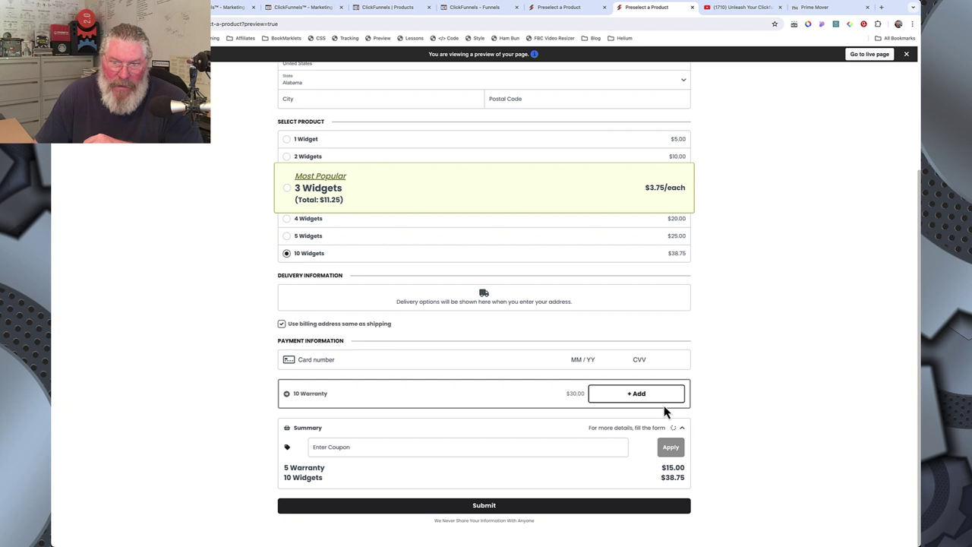
{"action": "left_click", "coordinate": [638, 393]}
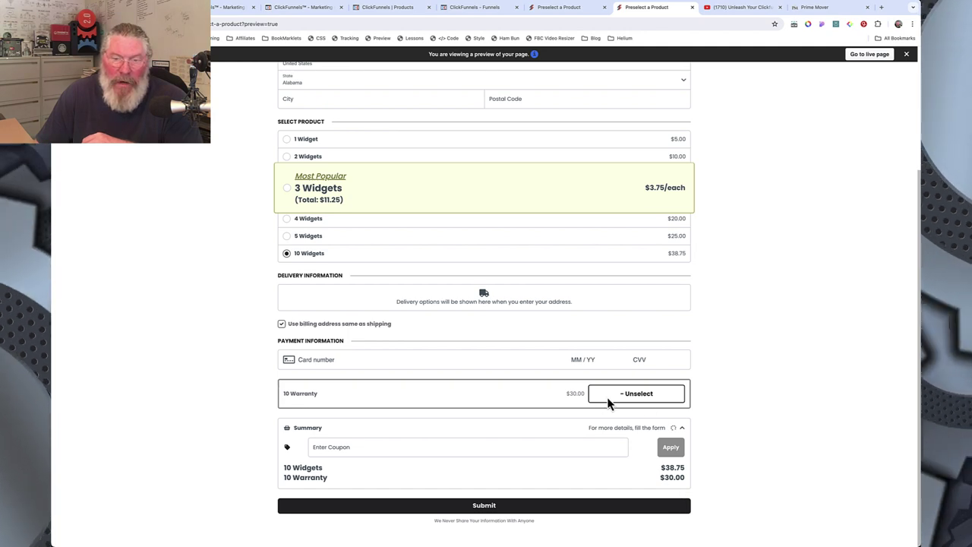
{"action": "left_click", "coordinate": [479, 13]}
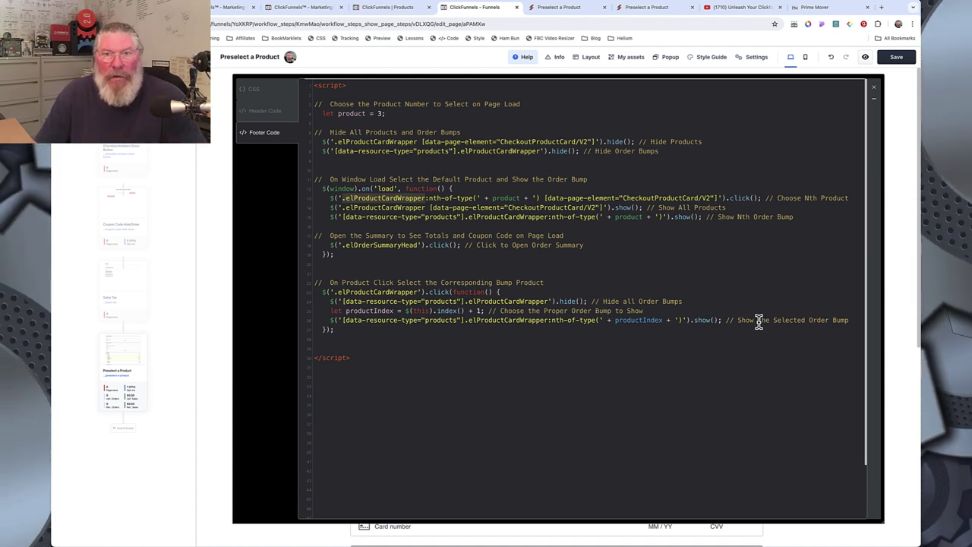
Switch the checkout's order bump styling to Classic, compare the warranty offers on the page, and restore Modern
{"action": "left_click", "coordinate": [874, 90]}
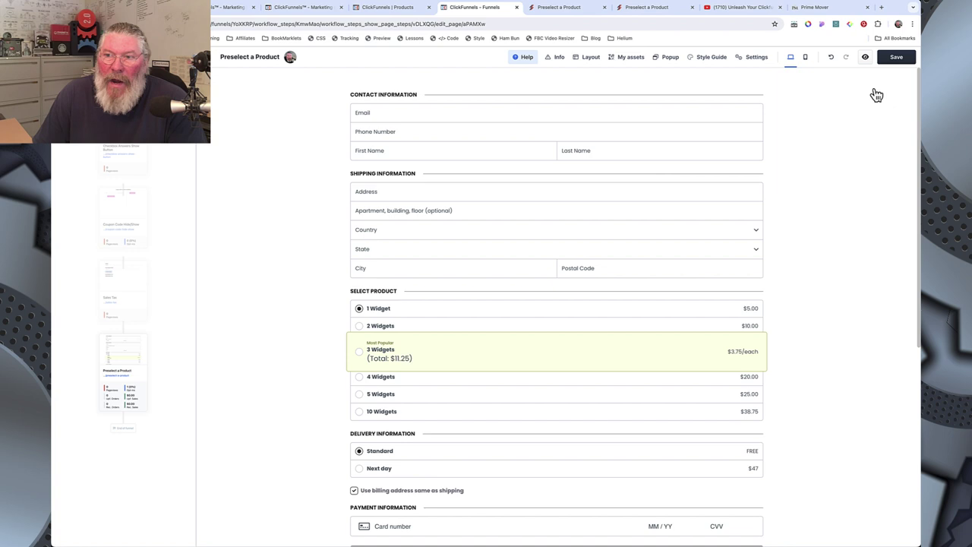
{"action": "left_click", "coordinate": [625, 287]}
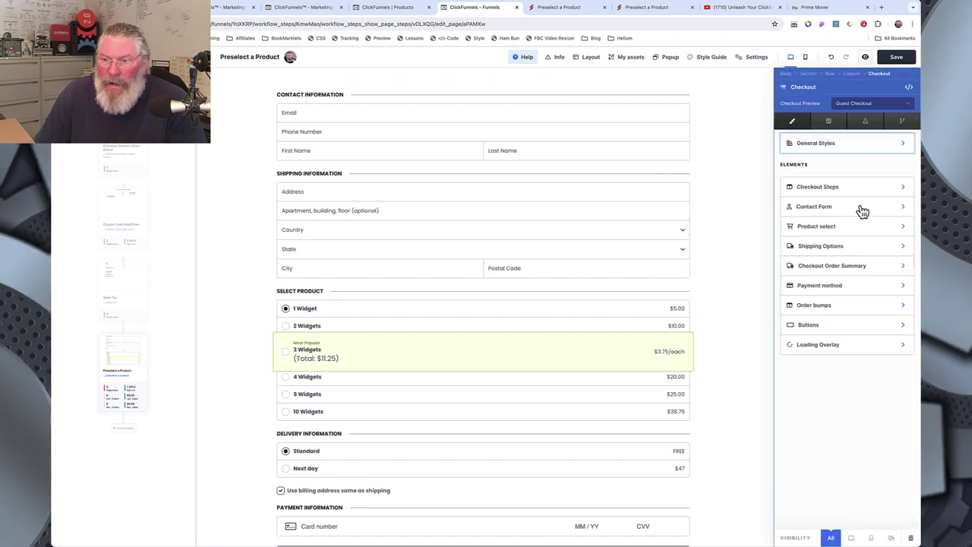
{"action": "left_click", "coordinate": [819, 305]}
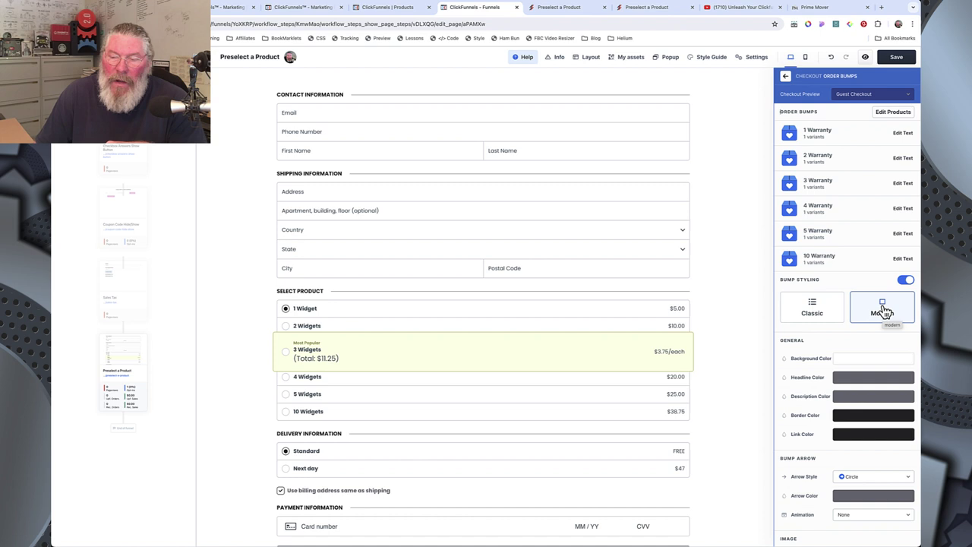
{"action": "left_click", "coordinate": [826, 313]}
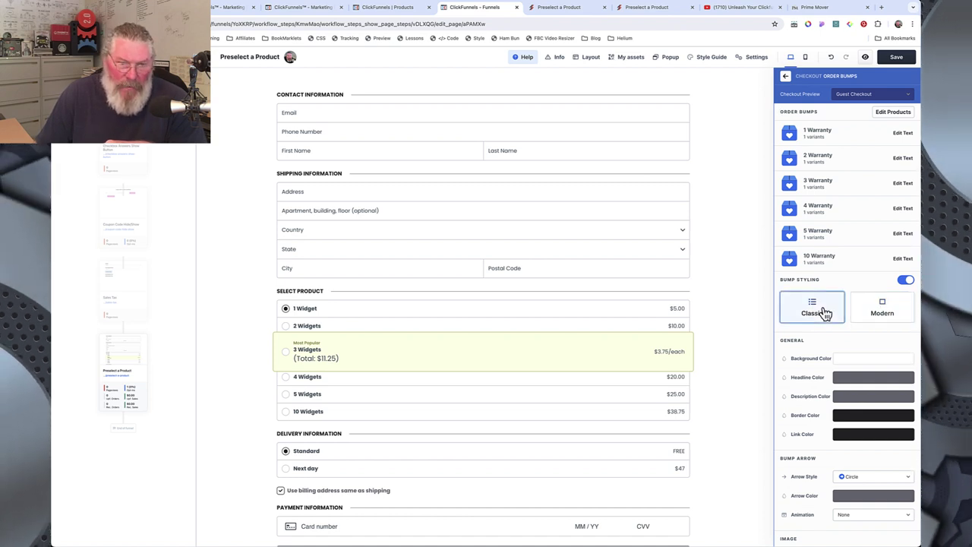
{"action": "scroll", "coordinate": [600, 287], "scroll_direction": "down", "scroll_amount": 4}
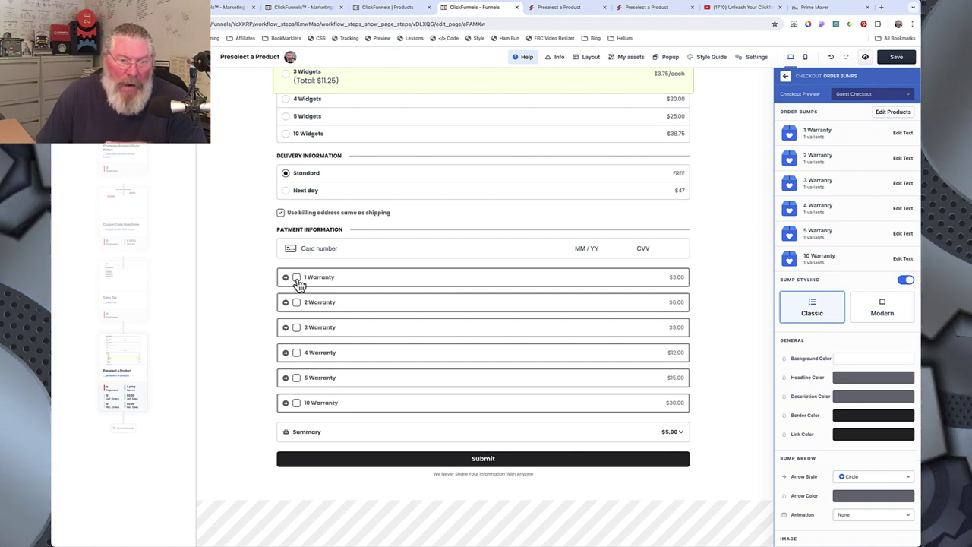
{"action": "left_click", "coordinate": [873, 315]}
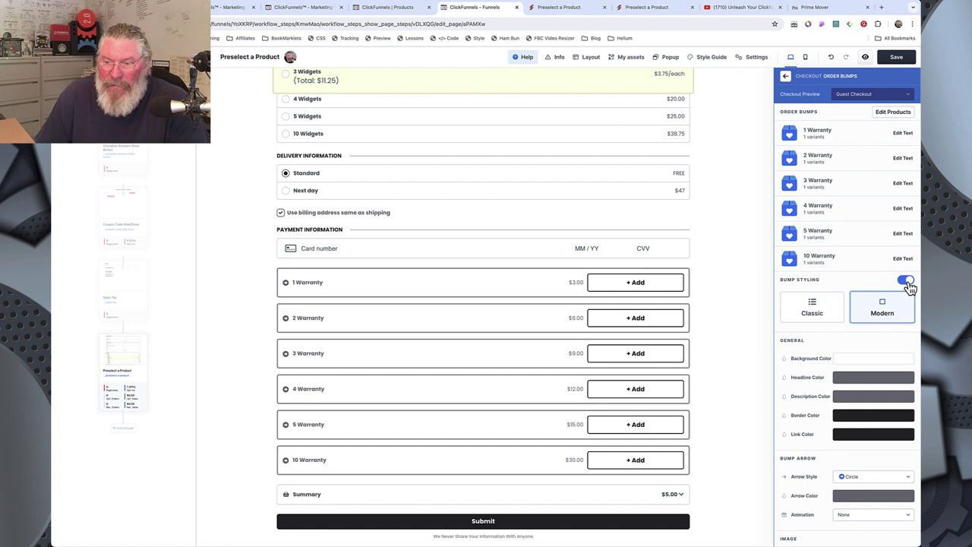
{"action": "scroll", "coordinate": [869, 357], "scroll_direction": "down", "scroll_amount": 1}
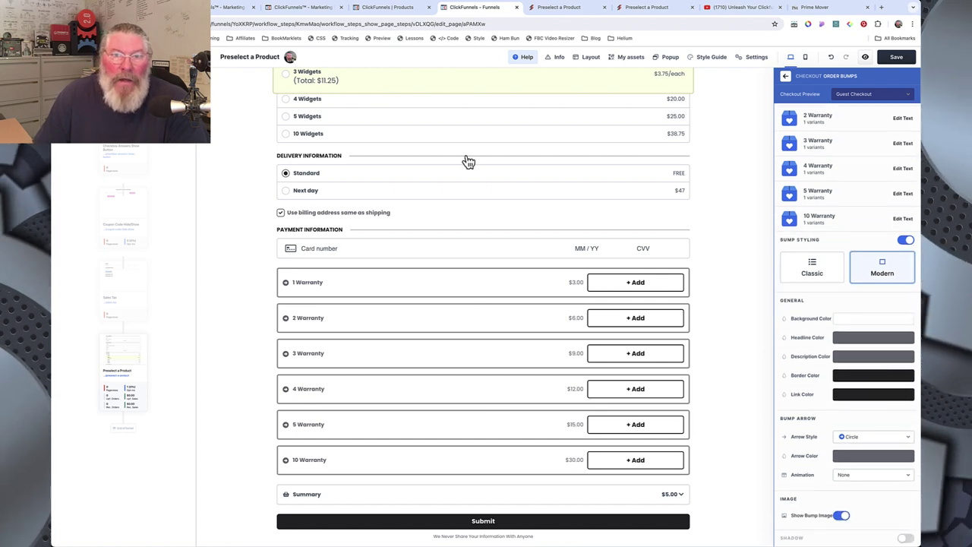
Check the product section in the scripted checkout preview, and review the page's custom CSS and footer script
{"action": "left_click", "coordinate": [643, 11]}
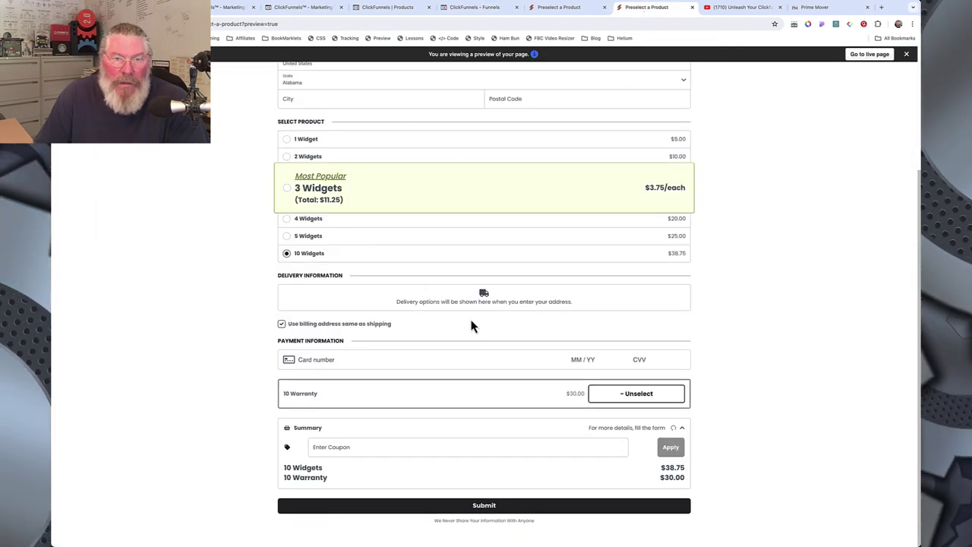
{"action": "scroll", "coordinate": [469, 316], "scroll_direction": "up", "scroll_amount": 2}
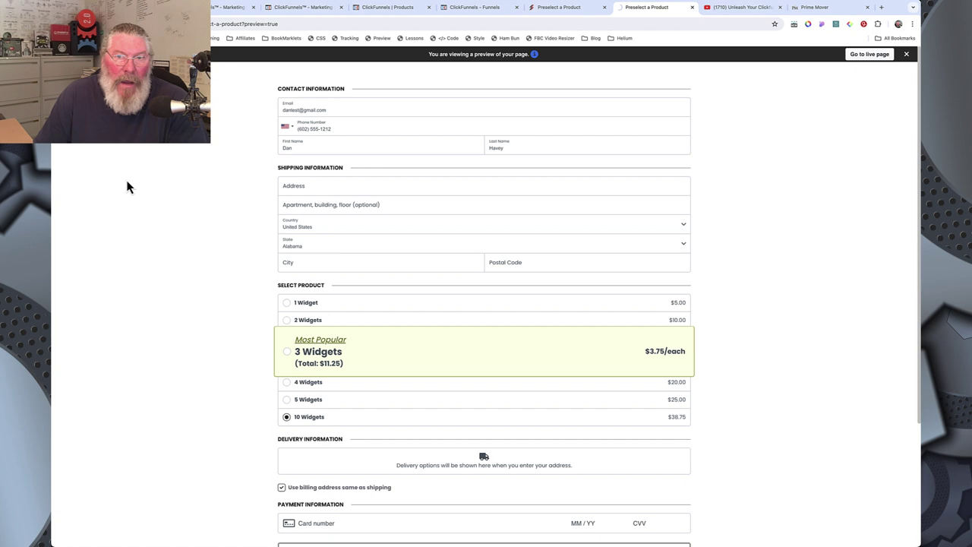
{"action": "key", "text": "ctrl+shift+Tab"}
{"action": "key", "text": "ctrl+shift+Tab"}
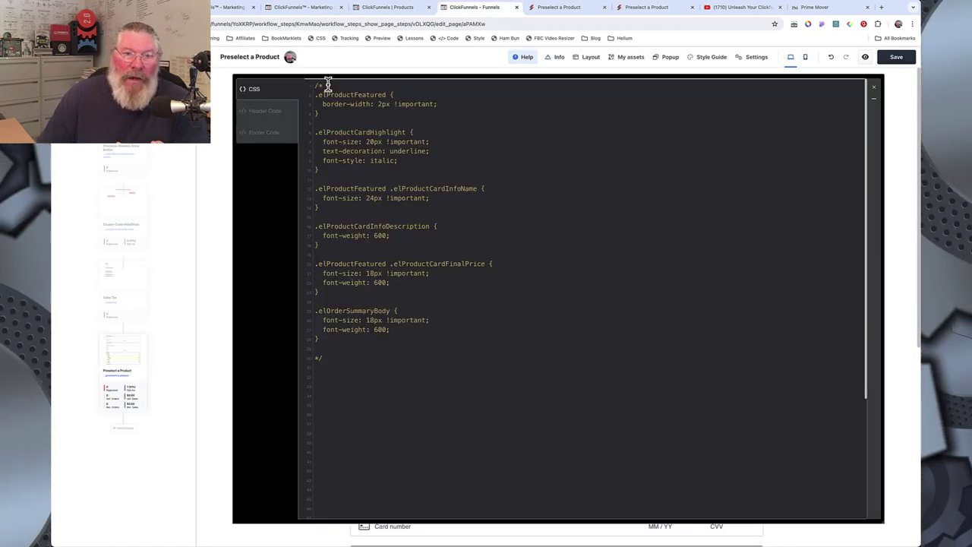
{"action": "left_click", "coordinate": [272, 137]}
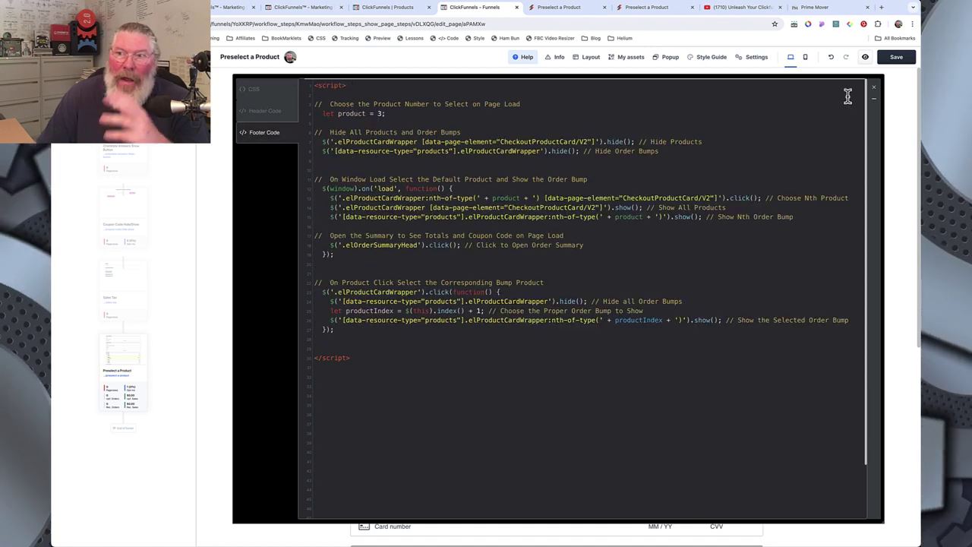
Remove the comment markers around the custom CSS so that its featured product and order summary rules apply
{"action": "left_click", "coordinate": [255, 91]}
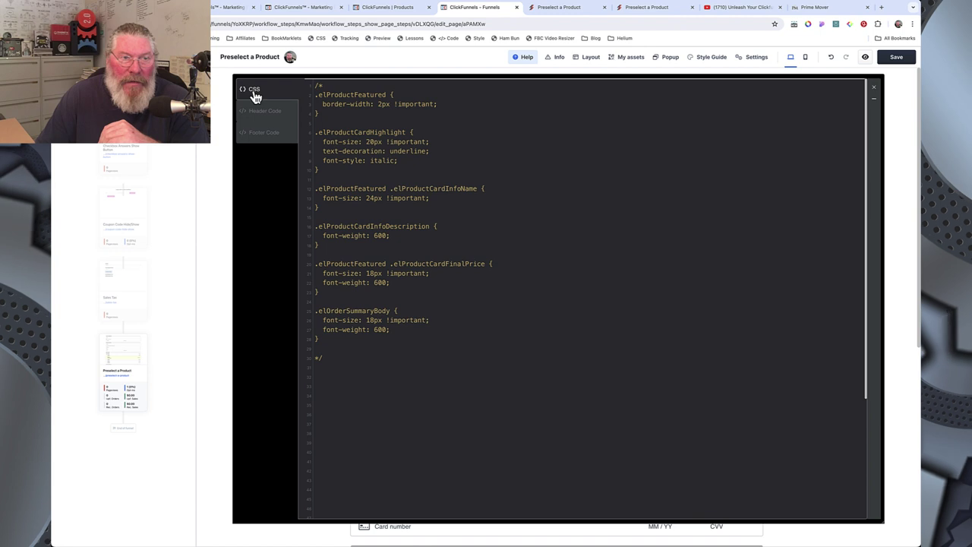
{"action": "left_click", "coordinate": [332, 86]}
{"action": "key", "text": "BackSpace"}
{"action": "key", "text": "BackSpace"}
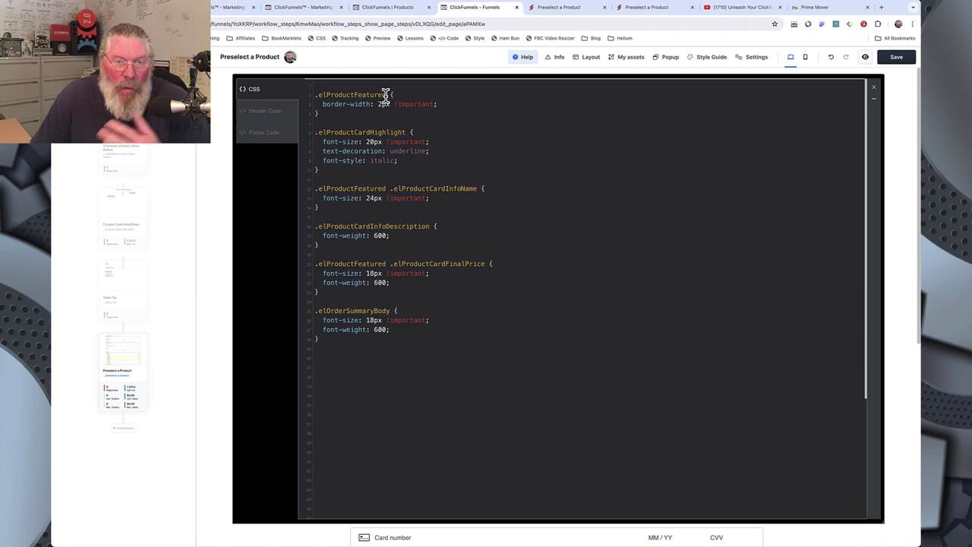
Compare the 3 Widgets highlight in the unscripted and scripted checkout previews with the custom CSS rules
{"action": "left_click", "coordinate": [551, 8]}
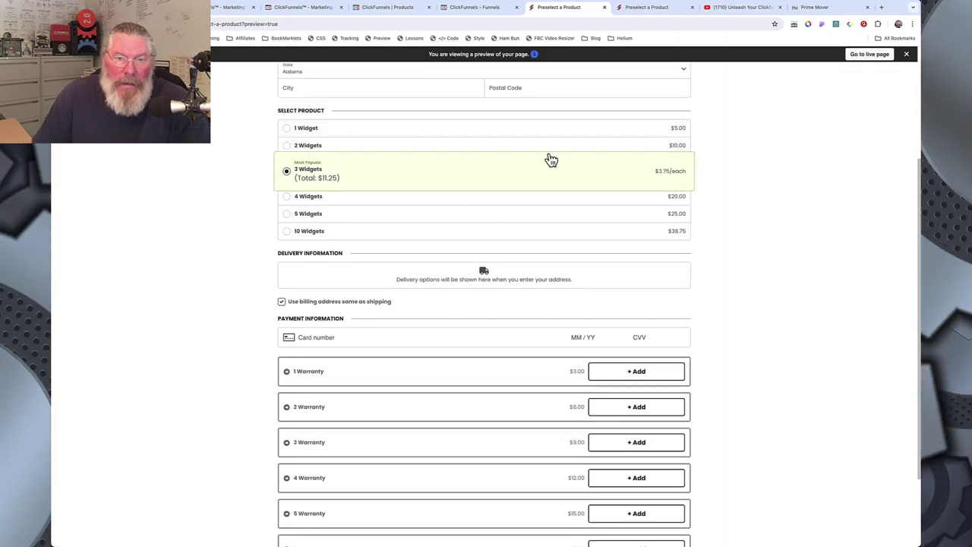
{"action": "left_click", "coordinate": [478, 7]}
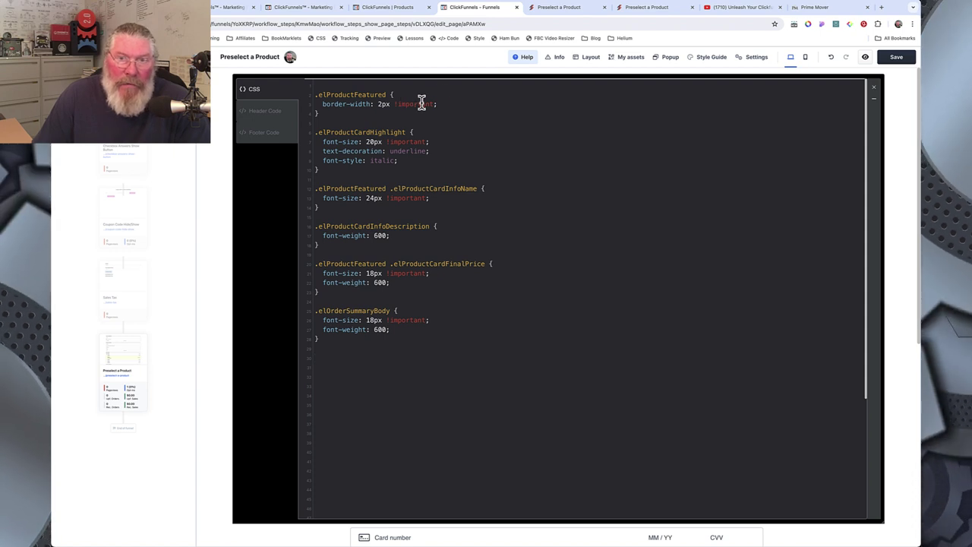
{"action": "left_click", "coordinate": [636, 8]}
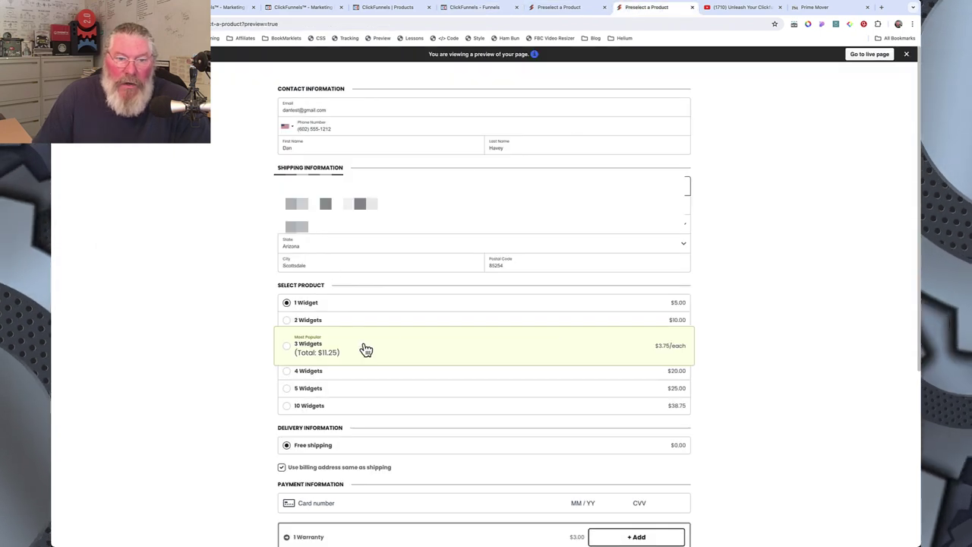
Save the page with the custom CSS enabled, and check the 3 Widgets card and summary in the reloaded scripted preview
{"action": "left_click", "coordinate": [490, 9]}
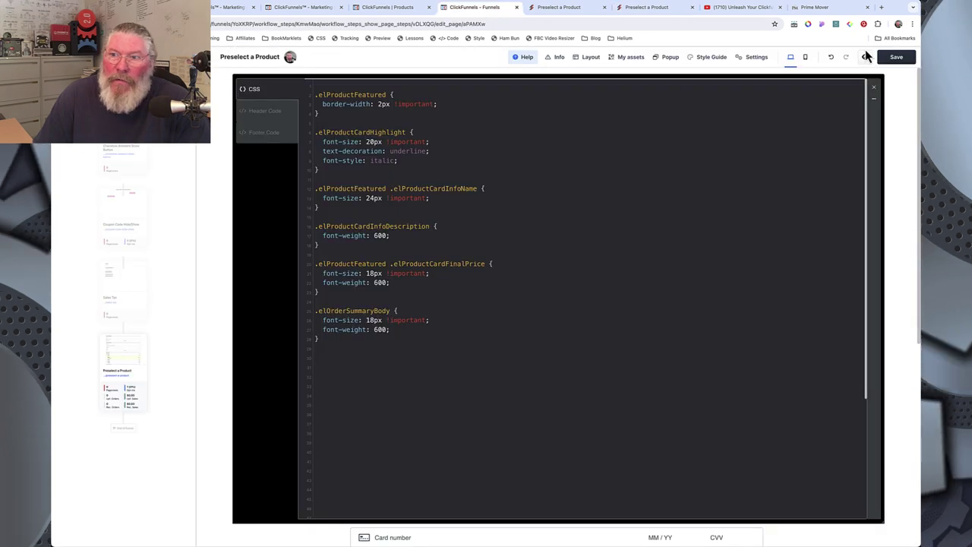
{"action": "left_click", "coordinate": [648, 8]}
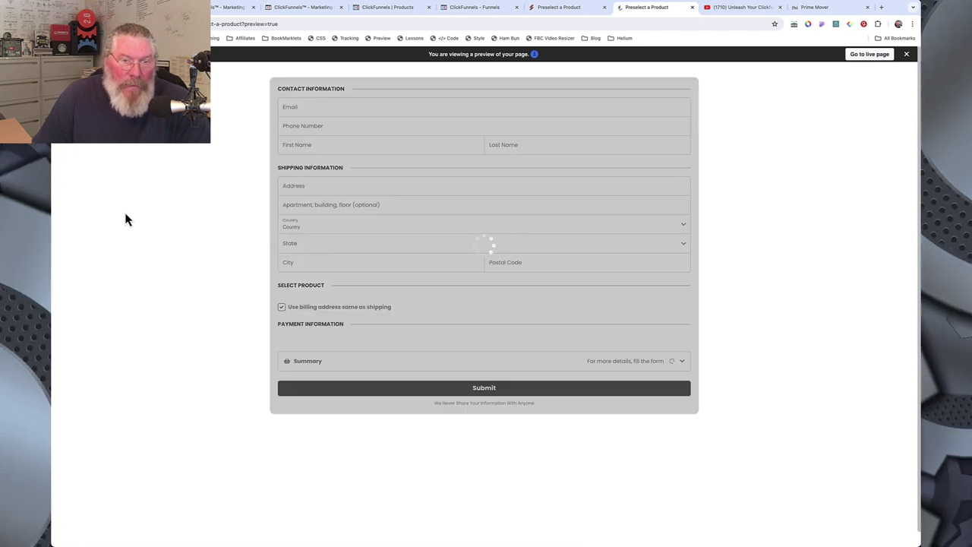
{"action": "scroll", "coordinate": [123, 224], "scroll_direction": "down", "scroll_amount": 2}
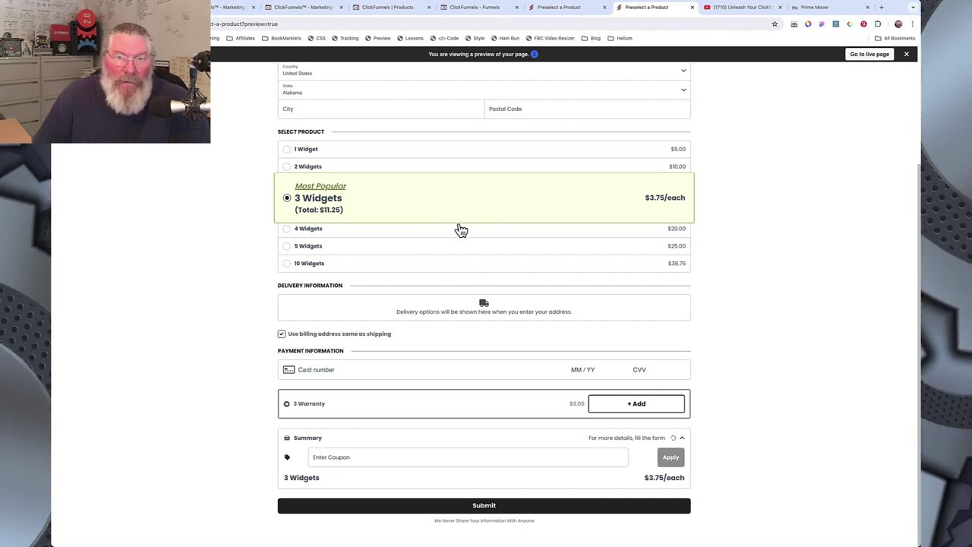
Close the CSS code and review the 3 Widgets highlight settings in the checkout's product selection options
{"action": "left_click", "coordinate": [481, 10]}
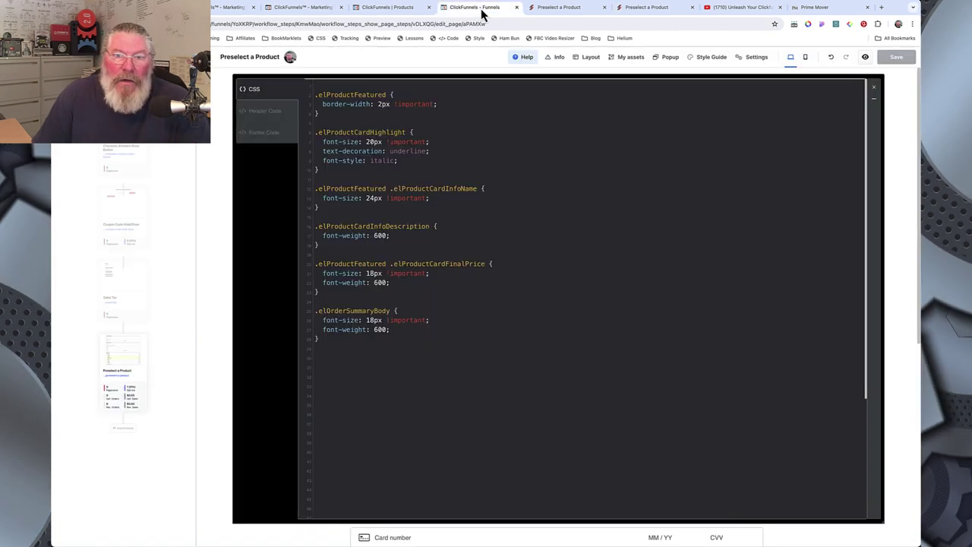
{"action": "left_click", "coordinate": [873, 89]}
{"action": "left_click", "coordinate": [641, 305]}
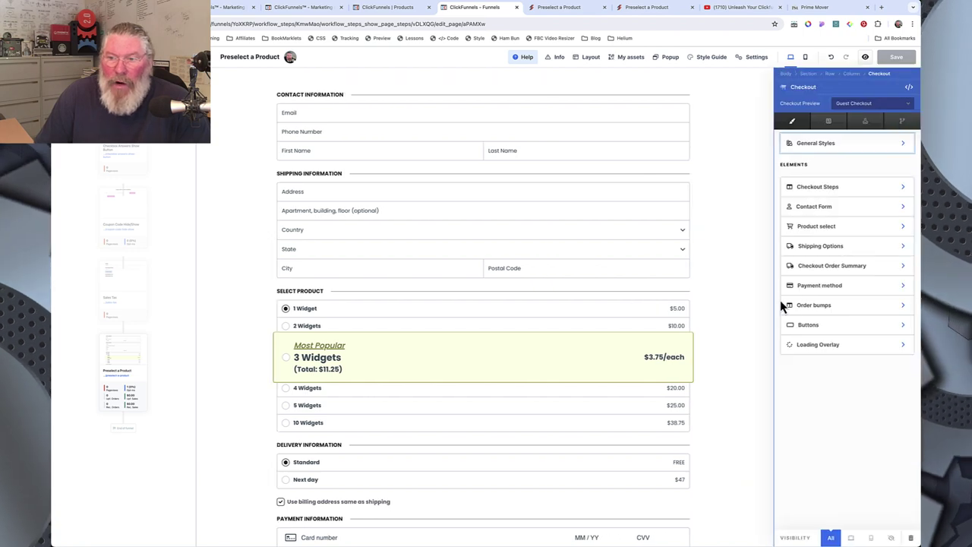
{"action": "left_click", "coordinate": [817, 226]}
{"action": "left_click", "coordinate": [893, 184]}
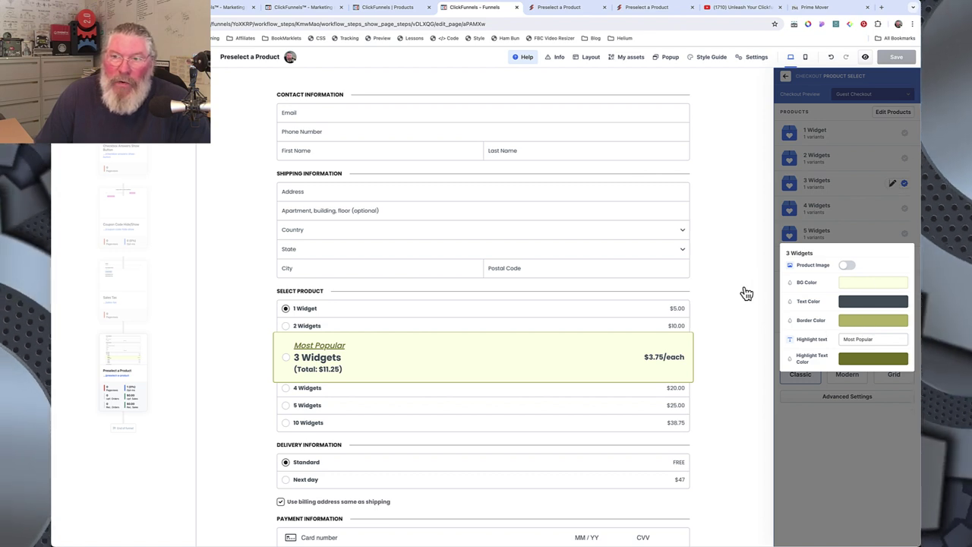
{"action": "left_click", "coordinate": [722, 284]}
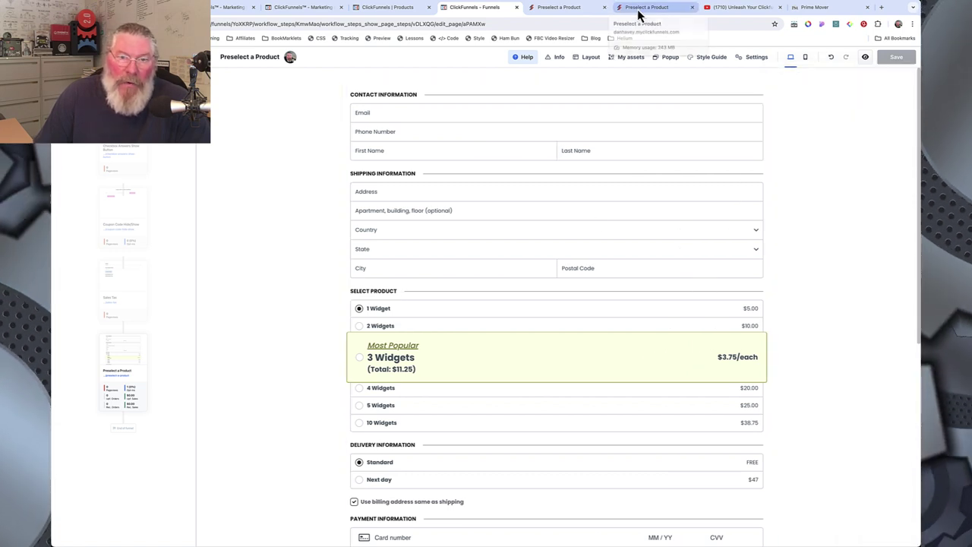
Look at the styled 3 Widgets card in the scripted preview, and reopen the page's footer script and custom CSS
{"action": "left_click", "coordinate": [638, 9]}
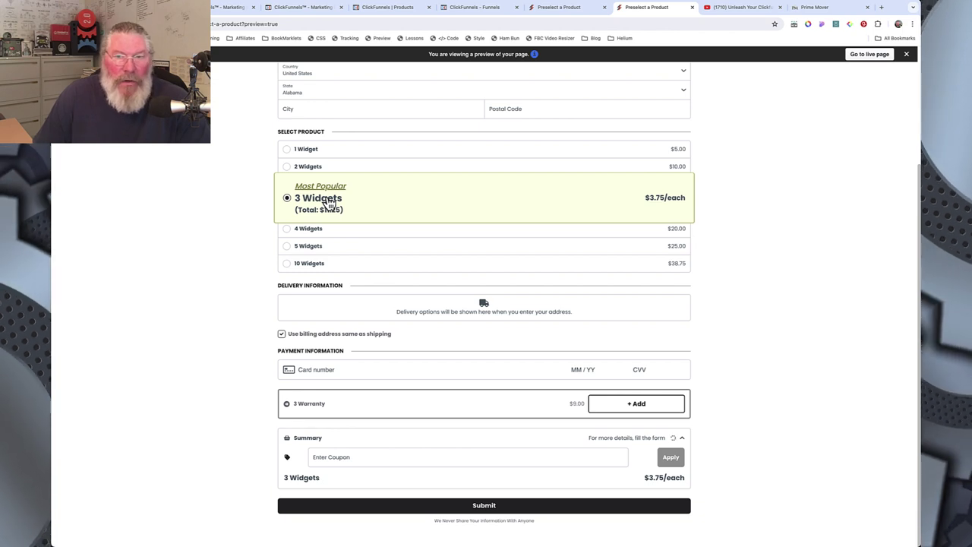
{"action": "left_click", "coordinate": [464, 10]}
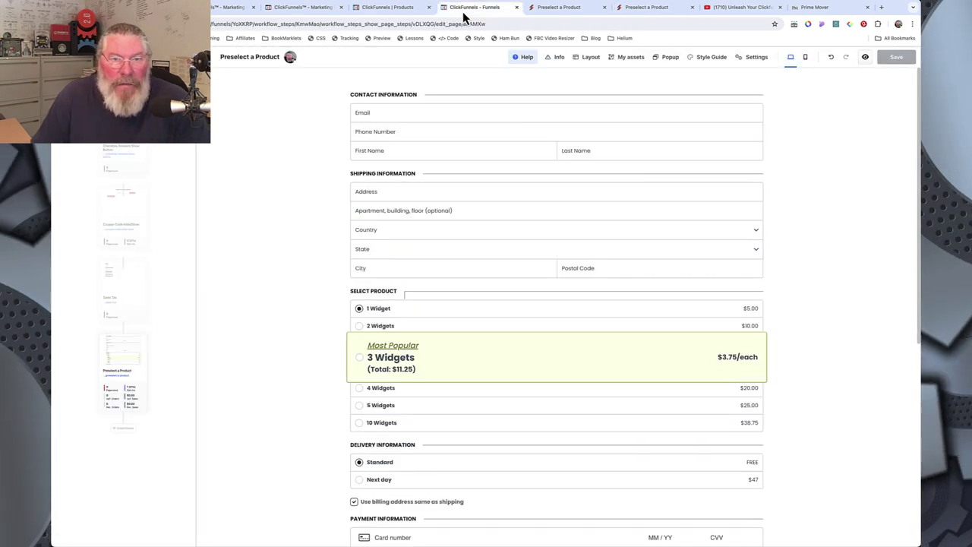
{"action": "left_click", "coordinate": [450, 41]}
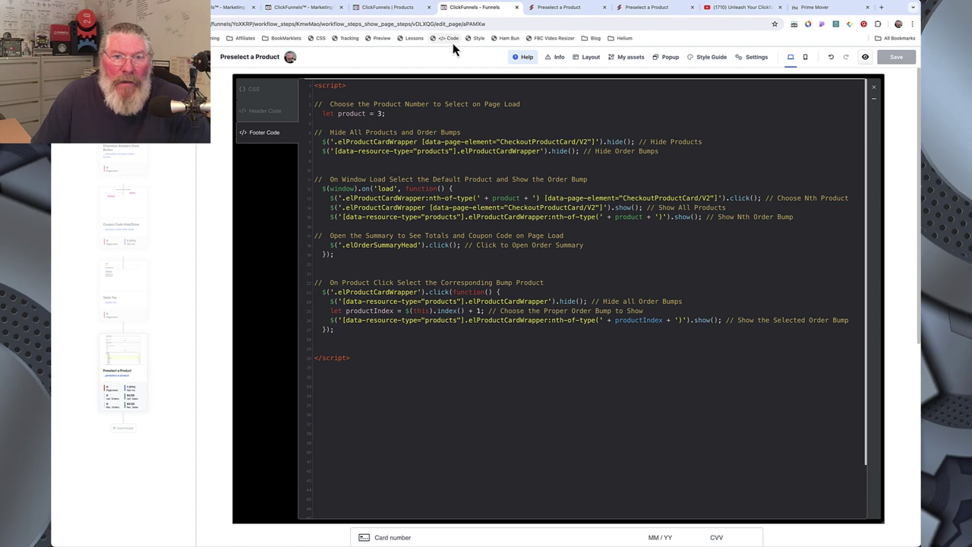
{"action": "left_click", "coordinate": [255, 91]}
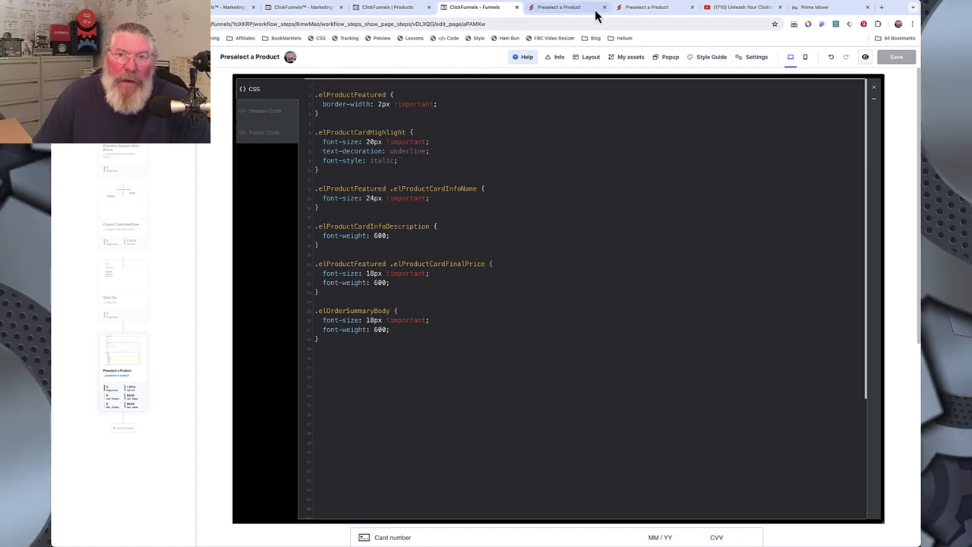
Compare the 3 Widgets name and description in the scripted preview with the product name and description CSS rules
{"action": "left_click", "coordinate": [638, 10]}
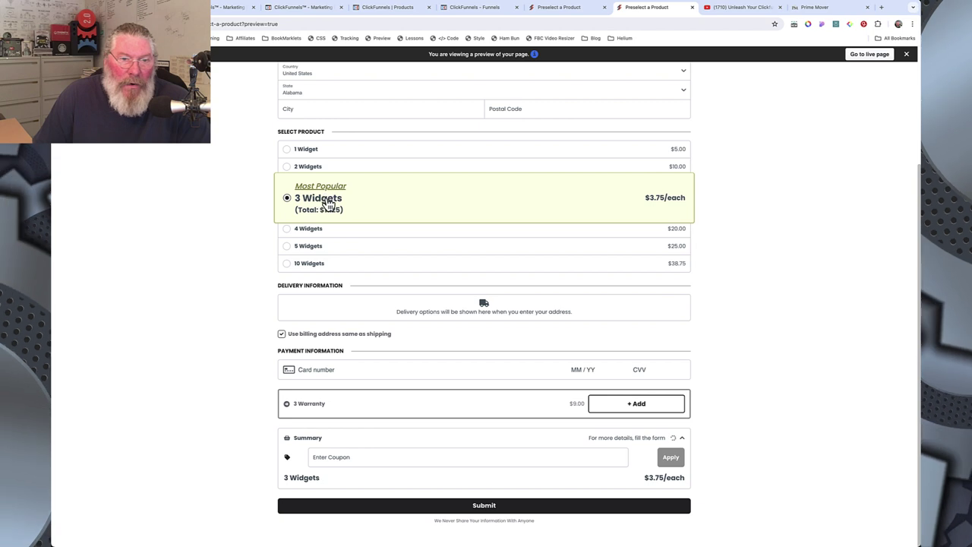
{"action": "left_click", "coordinate": [495, 9]}
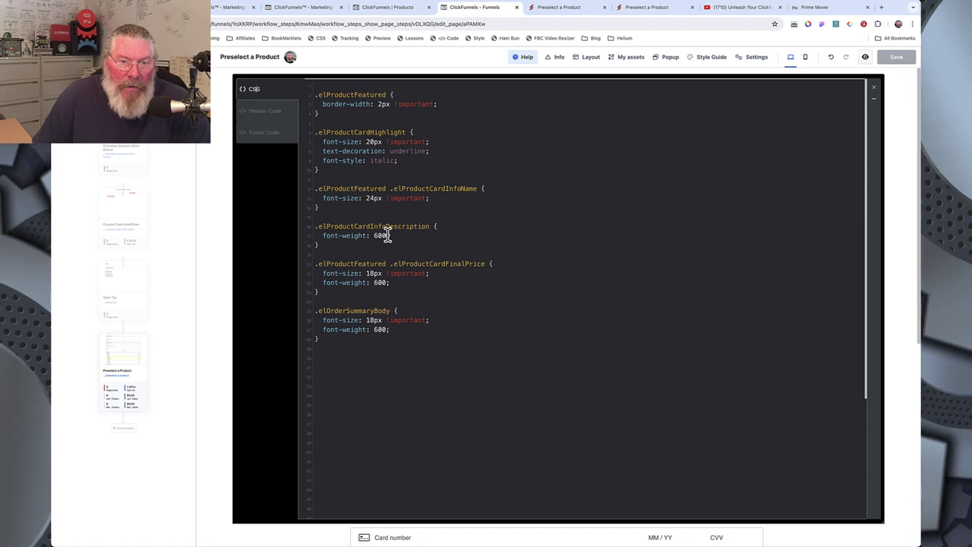
{"action": "left_click", "coordinate": [645, 7]}
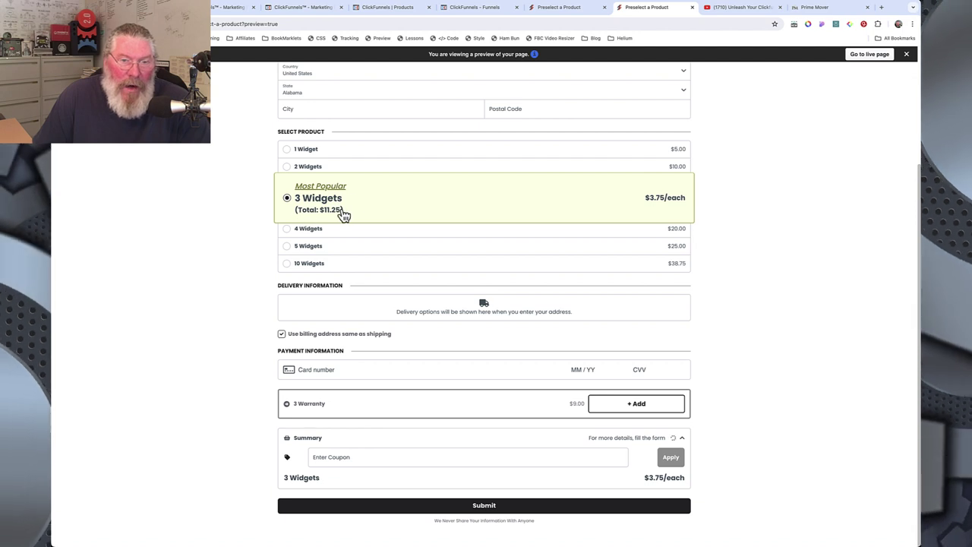
{"action": "left_click", "coordinate": [486, 8]}
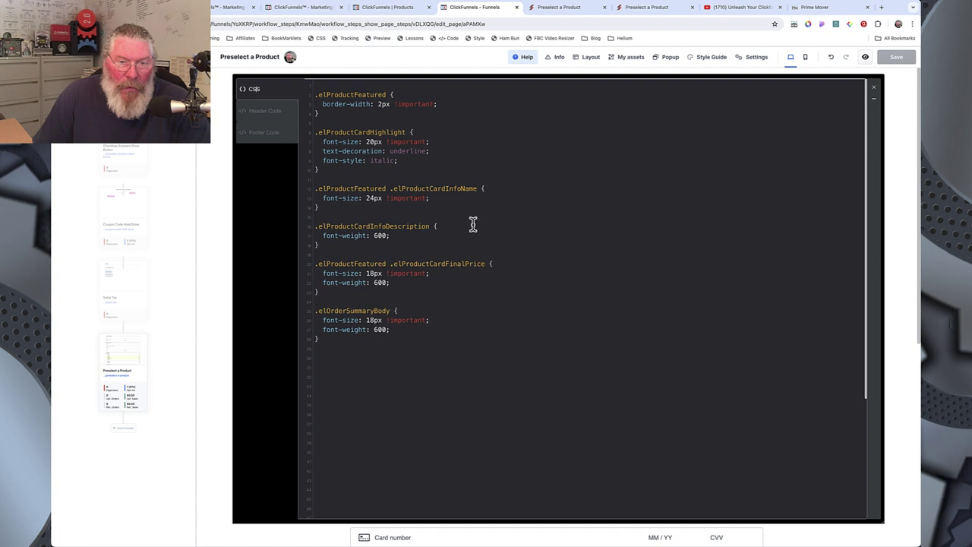
Compare the price and order summary CSS rules with the scripted preview, and add the 3 Warranty order bump there
{"action": "left_click", "coordinate": [630, 9]}
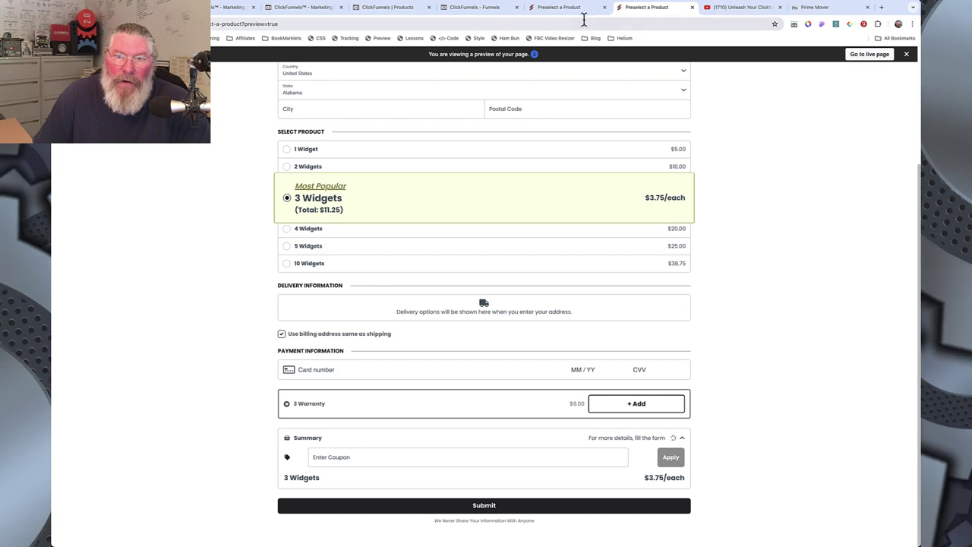
{"action": "left_click", "coordinate": [493, 9]}
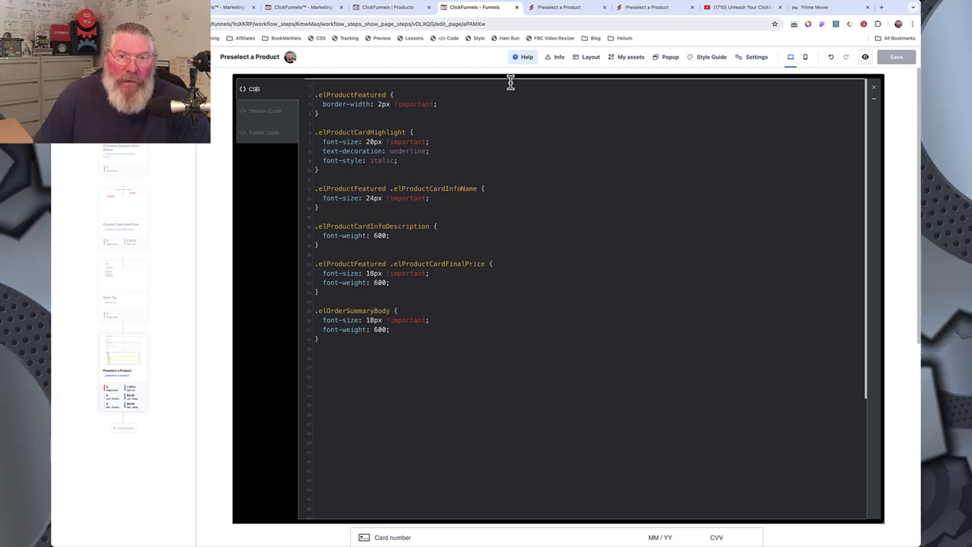
{"action": "left_click", "coordinate": [633, 8]}
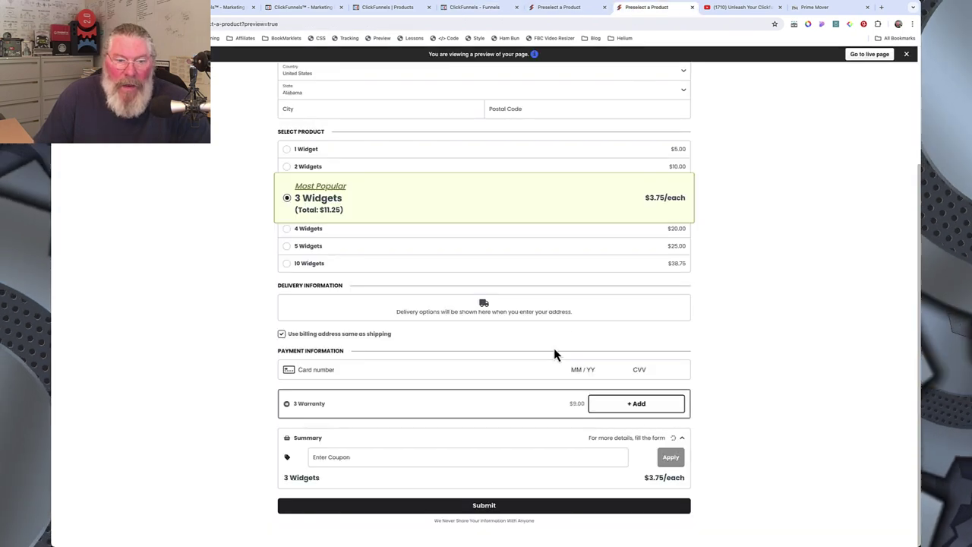
{"action": "left_click", "coordinate": [606, 406]}
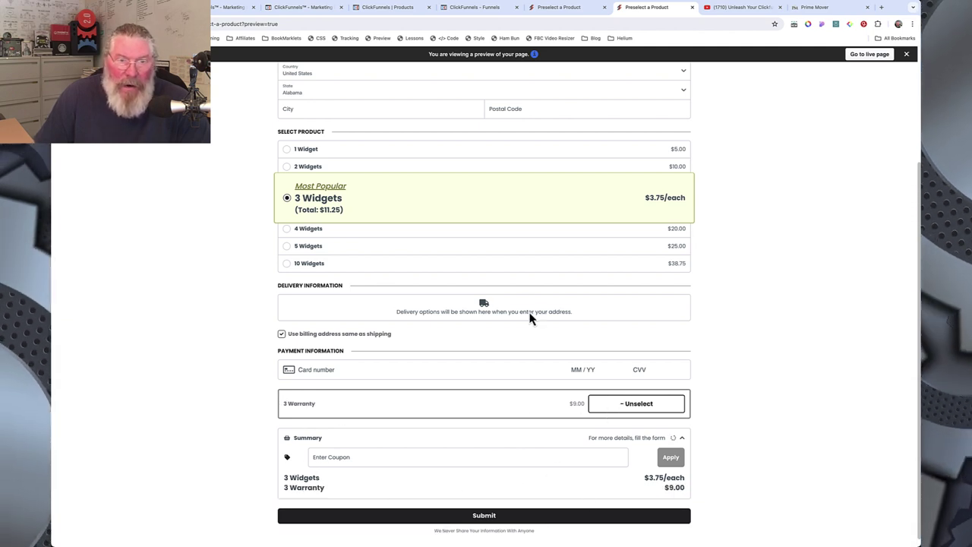
Fill in the preview checkout's shipping address from the saved addresses and review the order summary with shipping and total
{"action": "scroll", "coordinate": [530, 317], "scroll_direction": "up", "scroll_amount": 3}
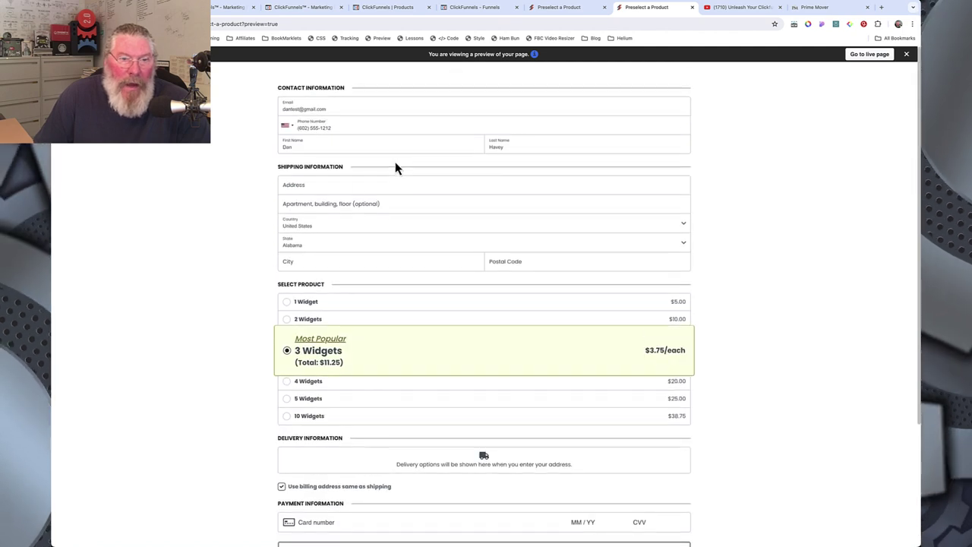
{"action": "scroll", "coordinate": [396, 167], "scroll_direction": "down", "scroll_amount": 2}
{"action": "left_click", "coordinate": [382, 94]}
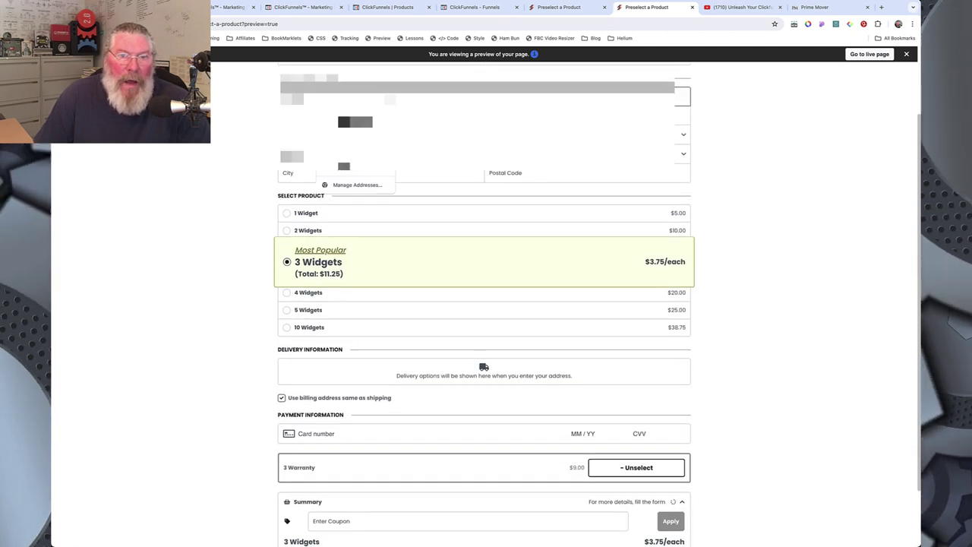
{"action": "left_click", "coordinate": [354, 122]}
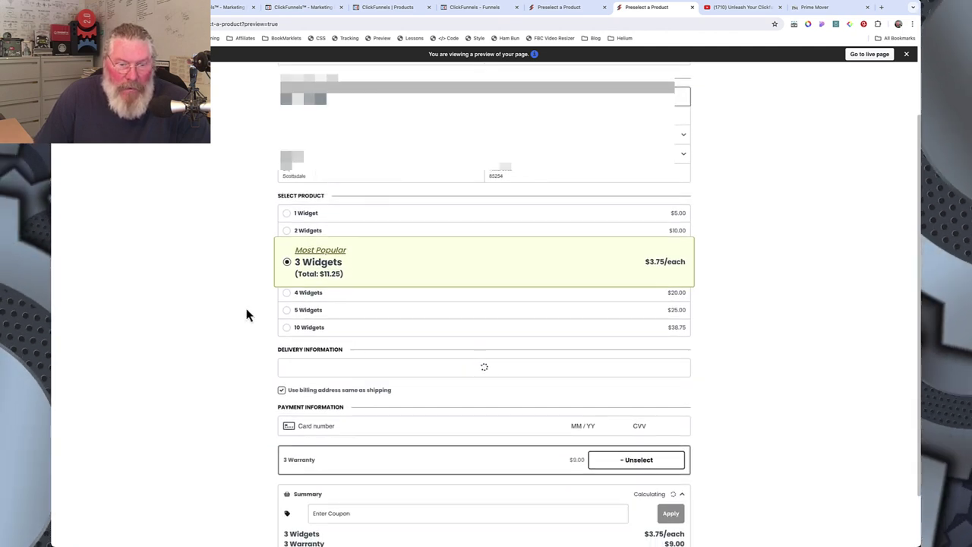
{"action": "scroll", "coordinate": [245, 313], "scroll_direction": "down", "scroll_amount": 3}
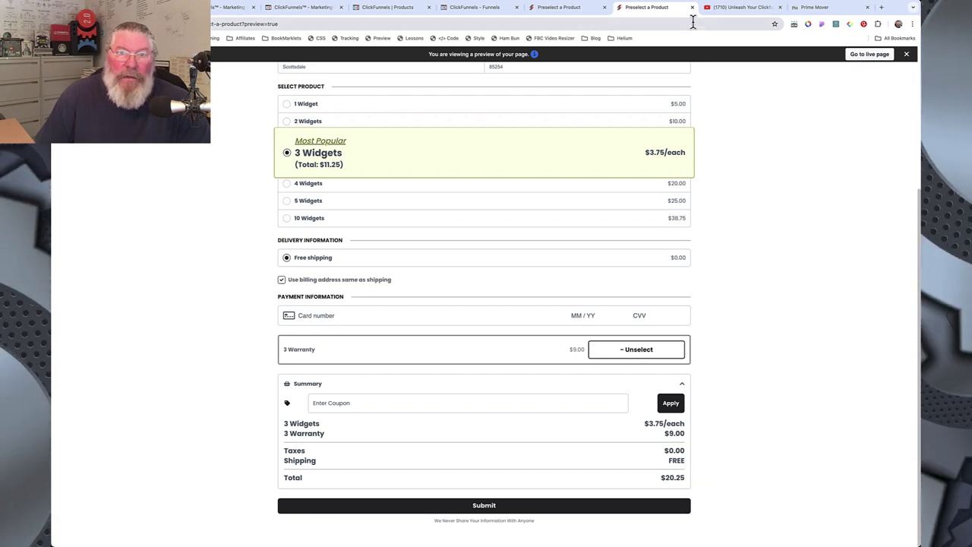
Open the page's footer script, comment out the Hide Order Bumps line, and restore it
{"action": "left_click", "coordinate": [477, 9]}
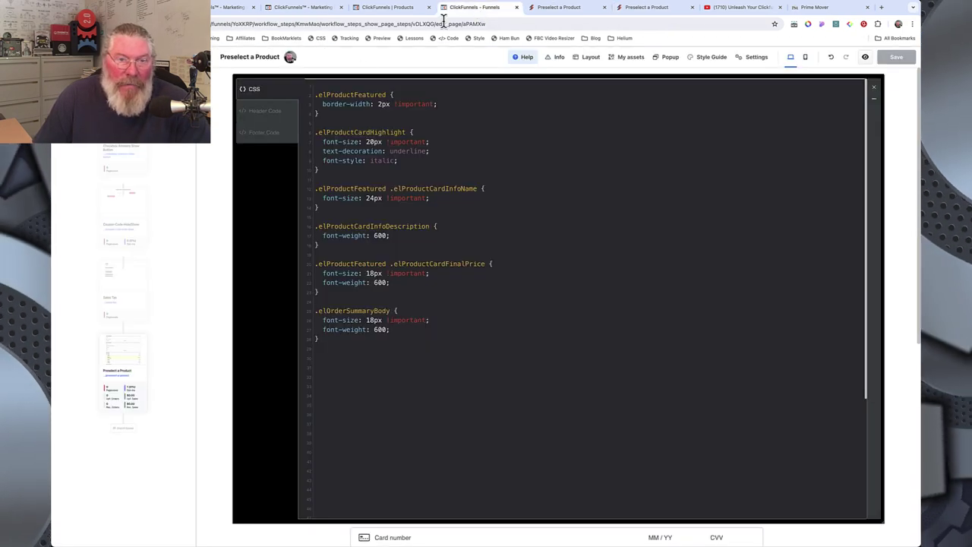
{"action": "left_click", "coordinate": [264, 135]}
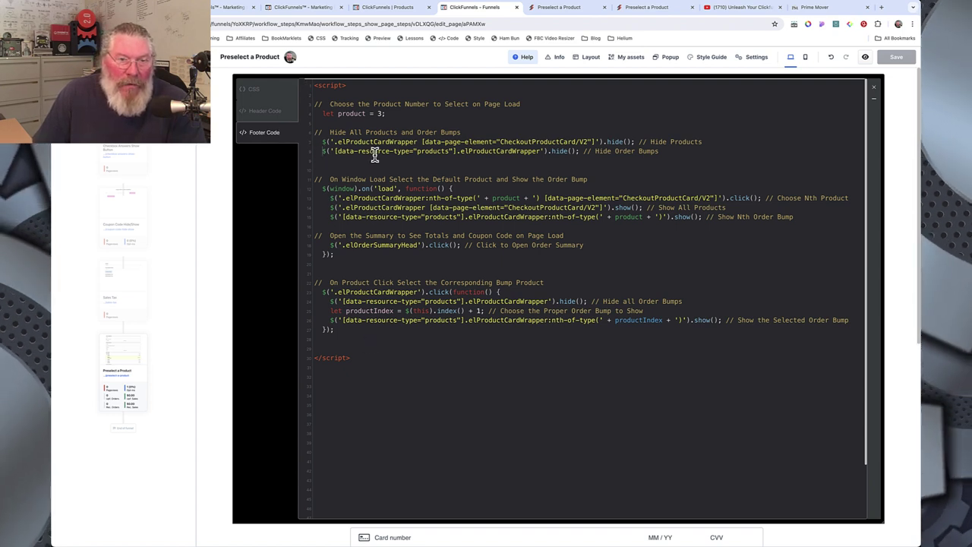
{"action": "key", "text": "ctrl+slash"}
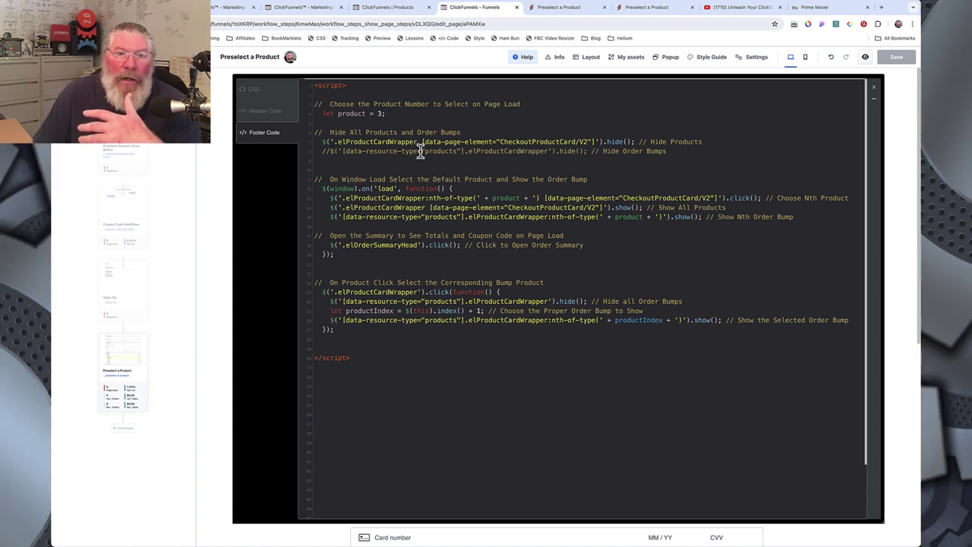
{"action": "key", "text": "ctrl+slash"}
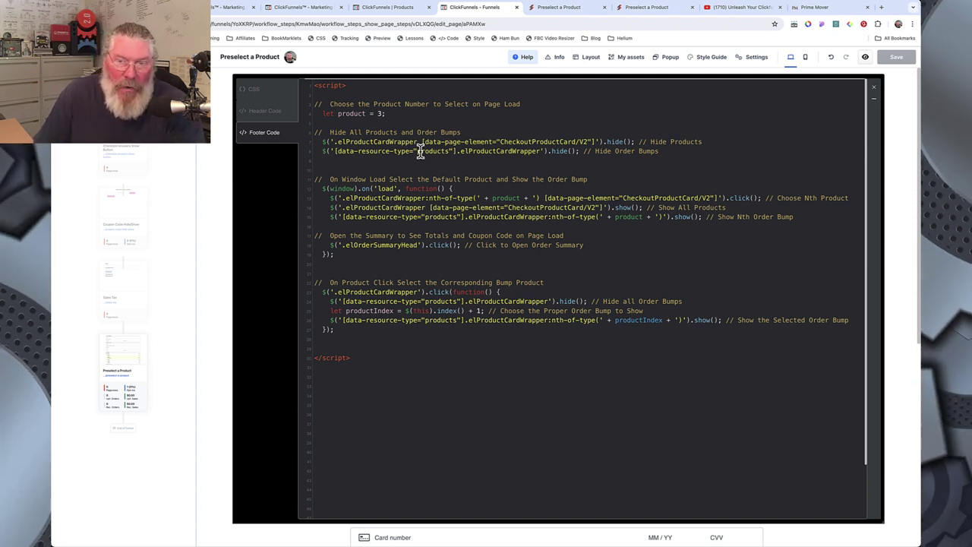
Comment out the Show Nth Order Bump line in the window load function, and restore it
{"action": "left_click", "coordinate": [330, 217]}
{"action": "type", "text": "//"}
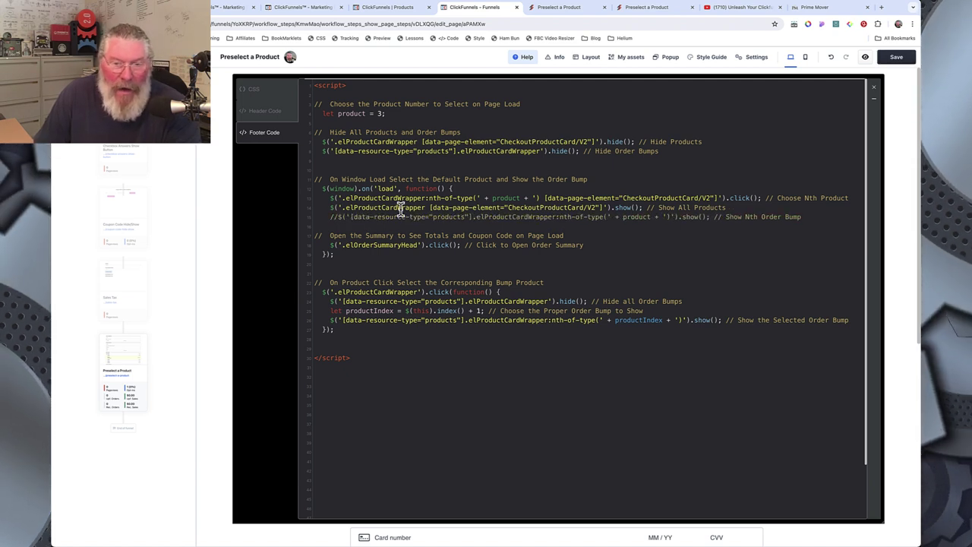
{"action": "key", "text": "BackSpace"}
{"action": "key", "text": "BackSpace"}
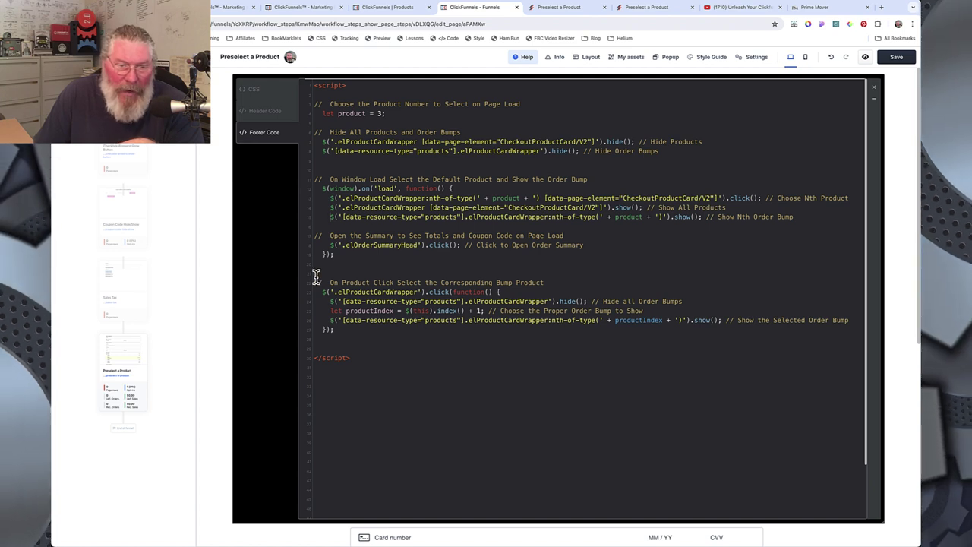
Wrap the On Product Click section of the footer script in a /* */ block comment, and remove the comment markers again
{"action": "left_click_drag", "start_coordinate": [314, 283], "coordinate": [352, 336]}
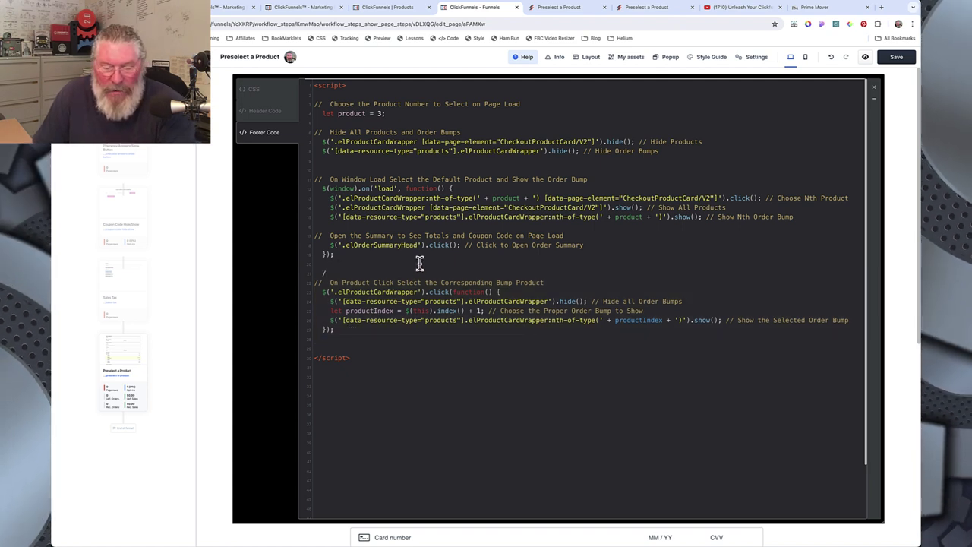
{"action": "type", "text": "*"}
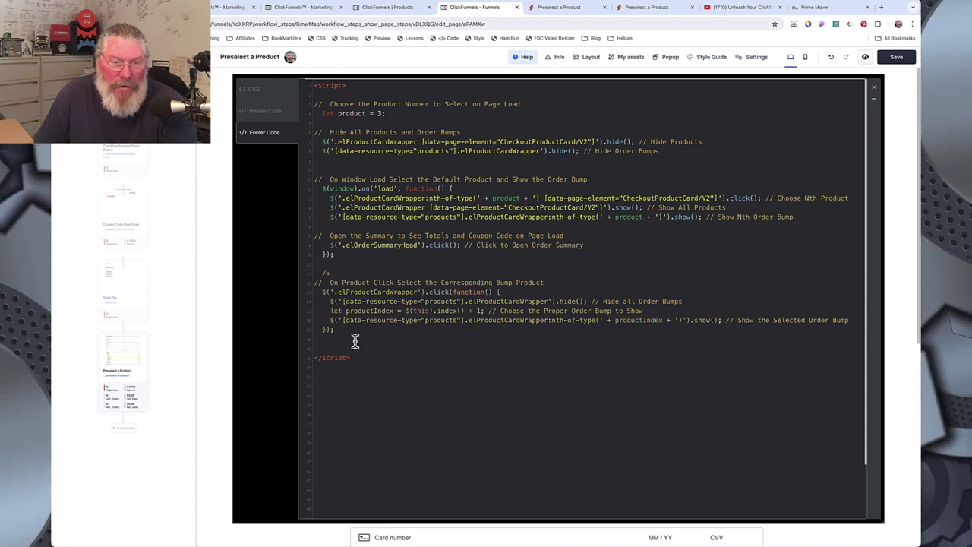
{"action": "left_click", "coordinate": [335, 340]}
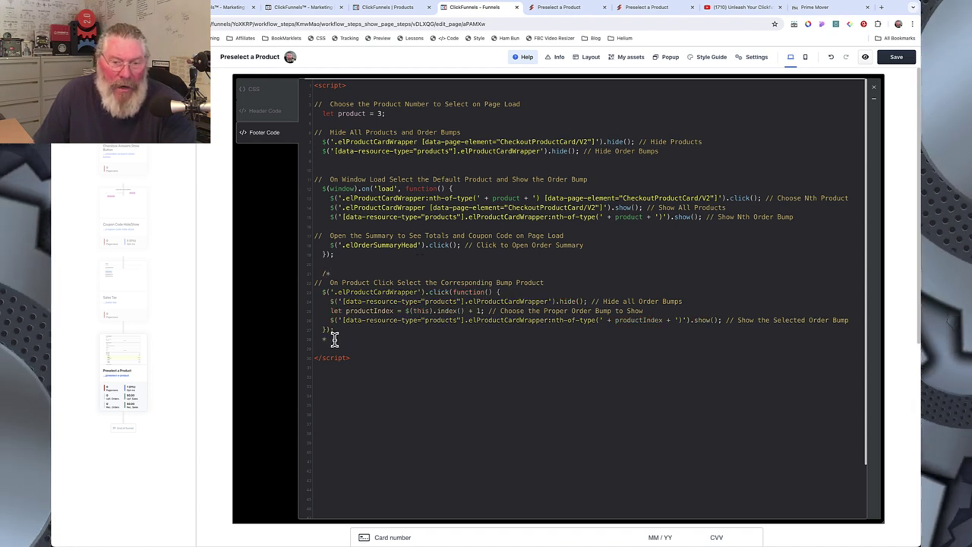
{"action": "type", "text": "*/"}
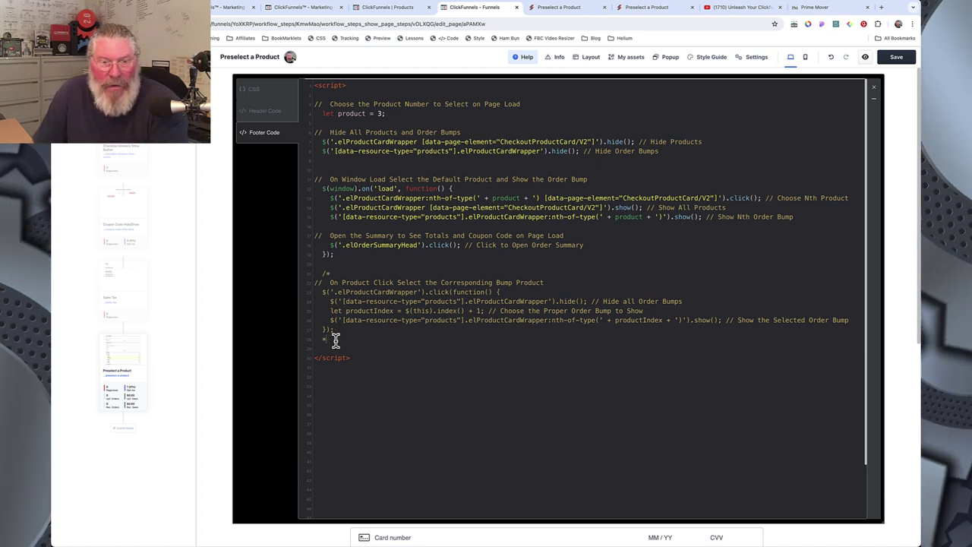
{"action": "key", "text": "BackSpace"}
{"action": "key", "text": "BackSpace"}
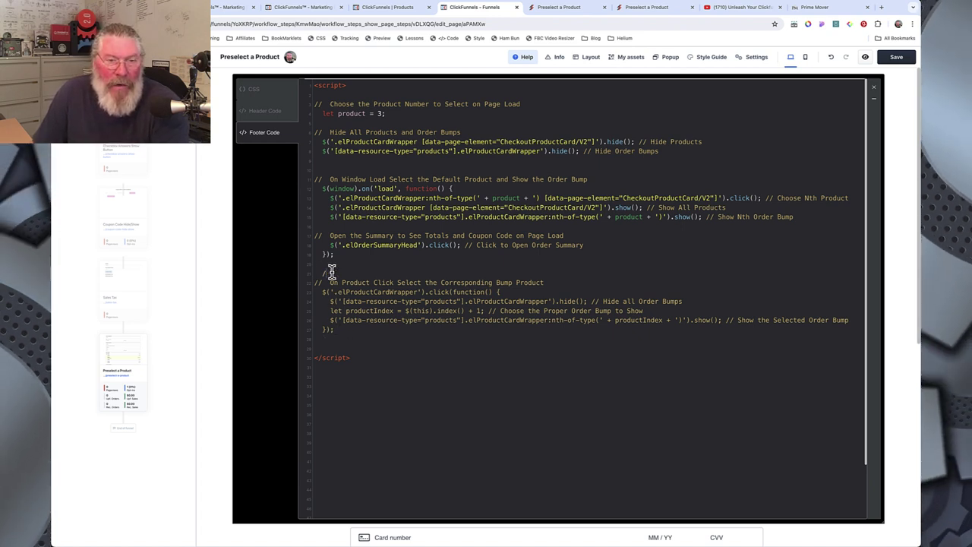
{"action": "left_click", "coordinate": [332, 271]}
{"action": "key", "text": "BackSpace"}
{"action": "key", "text": "BackSpace"}
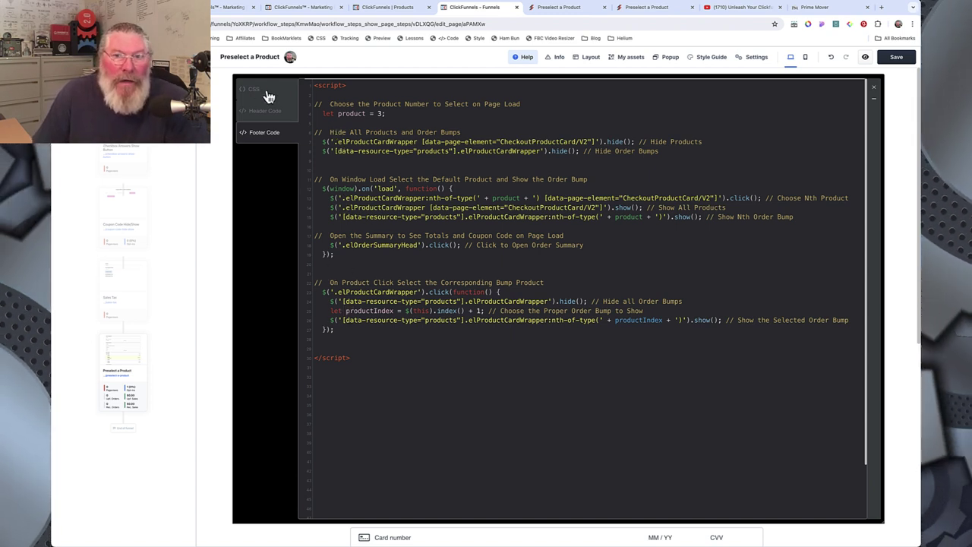
Review the scripted checkout preview from the contact details down to the 3 Warranty bump and order summary
{"action": "left_click", "coordinate": [629, 9]}
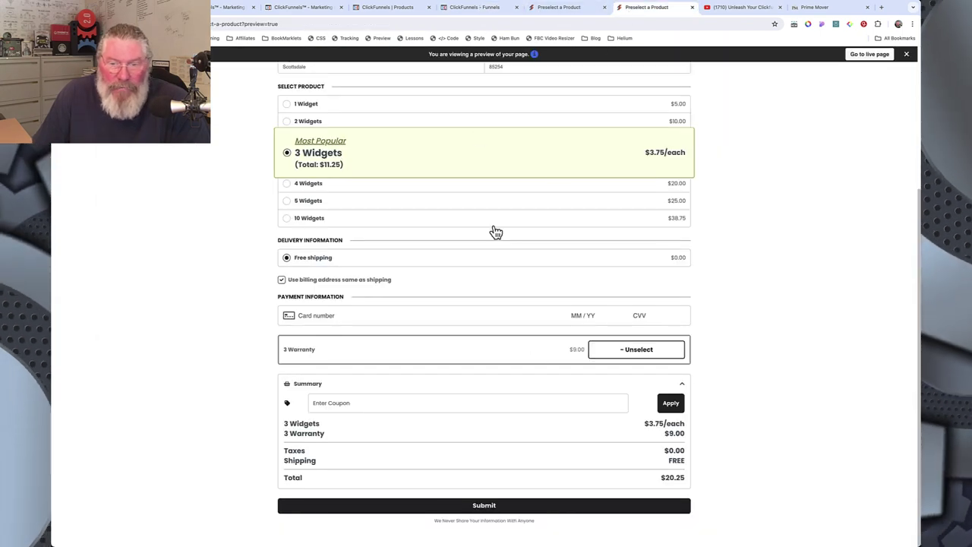
{"action": "scroll", "coordinate": [496, 232], "scroll_direction": "up", "scroll_amount": 3}
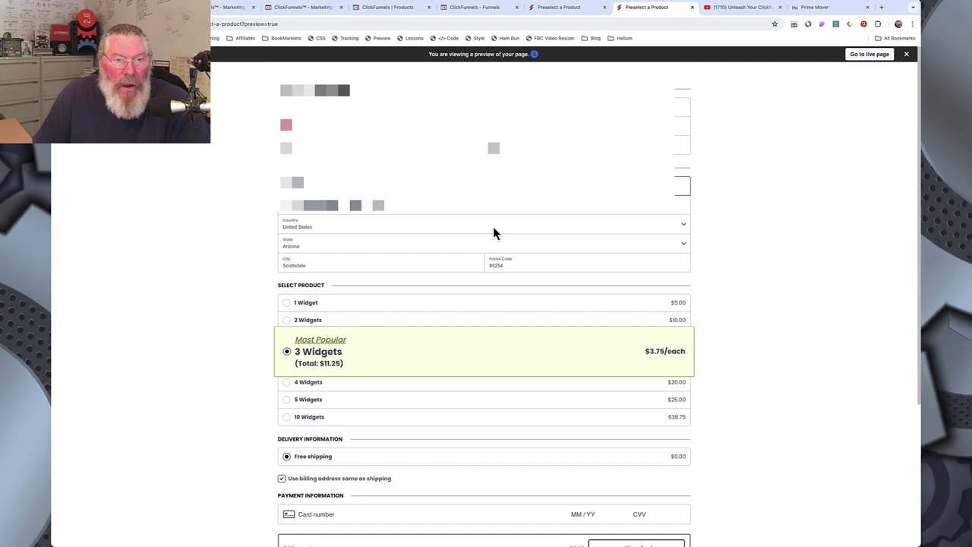
{"action": "scroll", "coordinate": [493, 227], "scroll_direction": "down", "scroll_amount": 2}
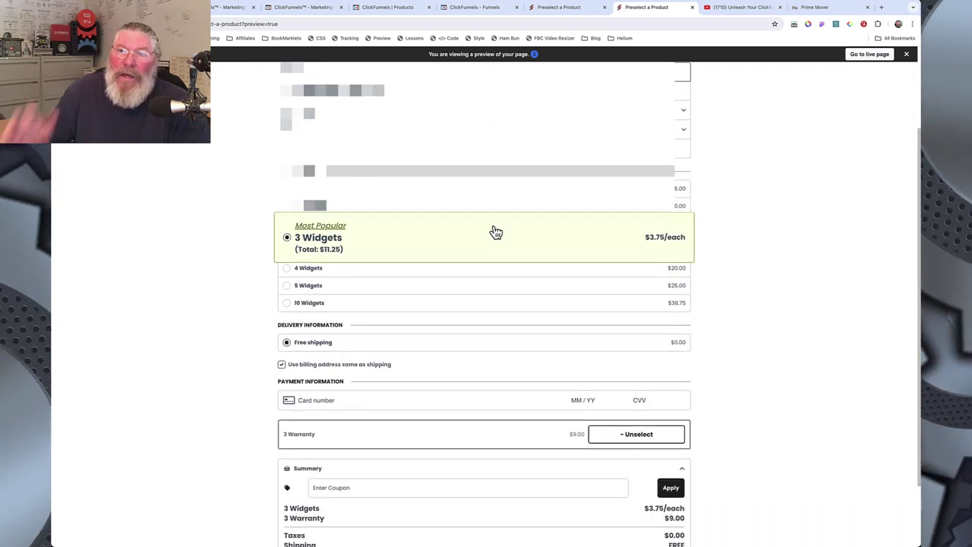
Look back at the Day 6: Pricing Formula lesson and the 06/18/24 live call replay's quantity pricing example
{"action": "left_click", "coordinate": [491, 9]}
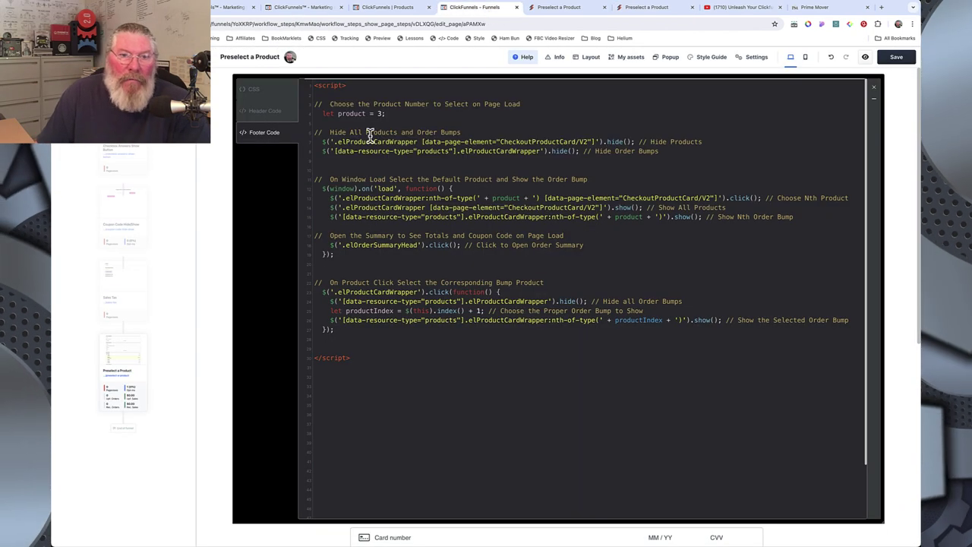
{"action": "left_click", "coordinate": [316, 11]}
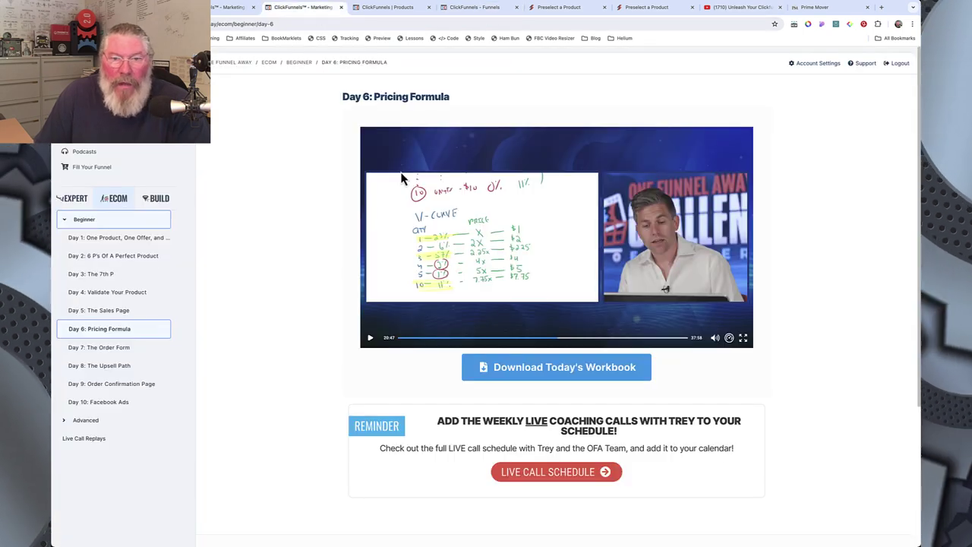
{"action": "left_click", "coordinate": [224, 9]}
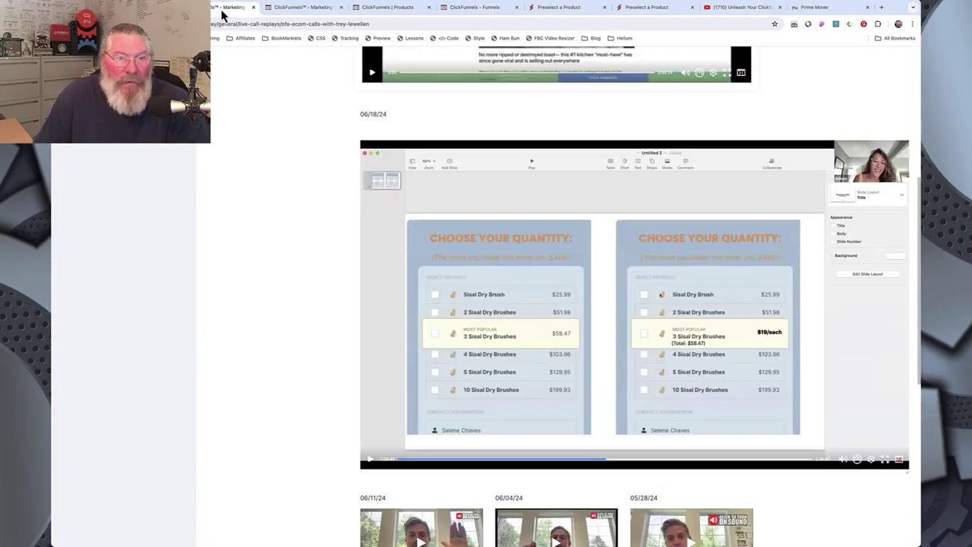